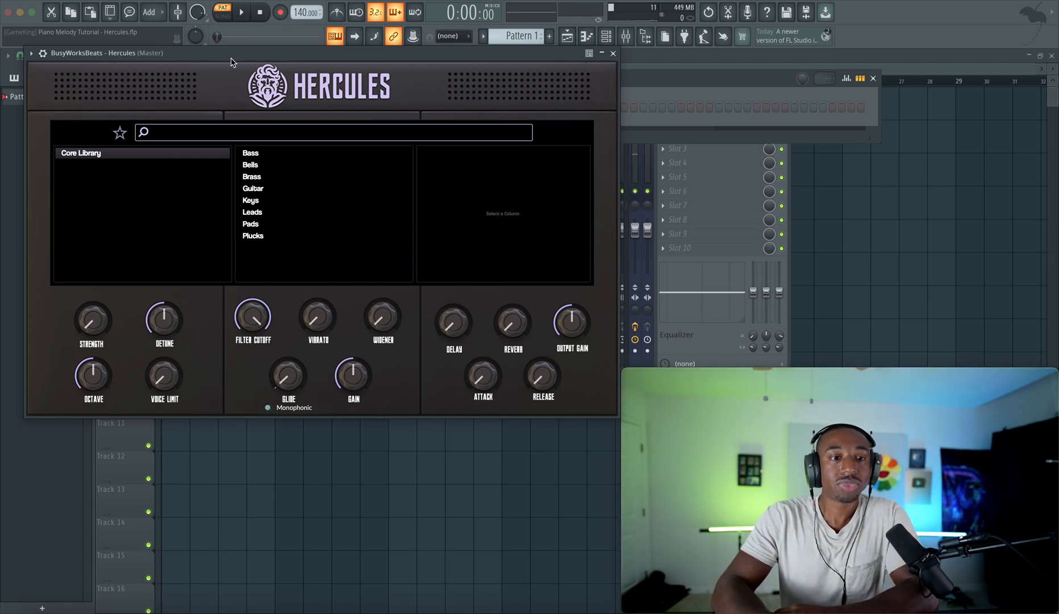
Load the preset The Truth from the Keys category of the Hercules core library and close the plugin window
drag(228, 55, 227, 79)
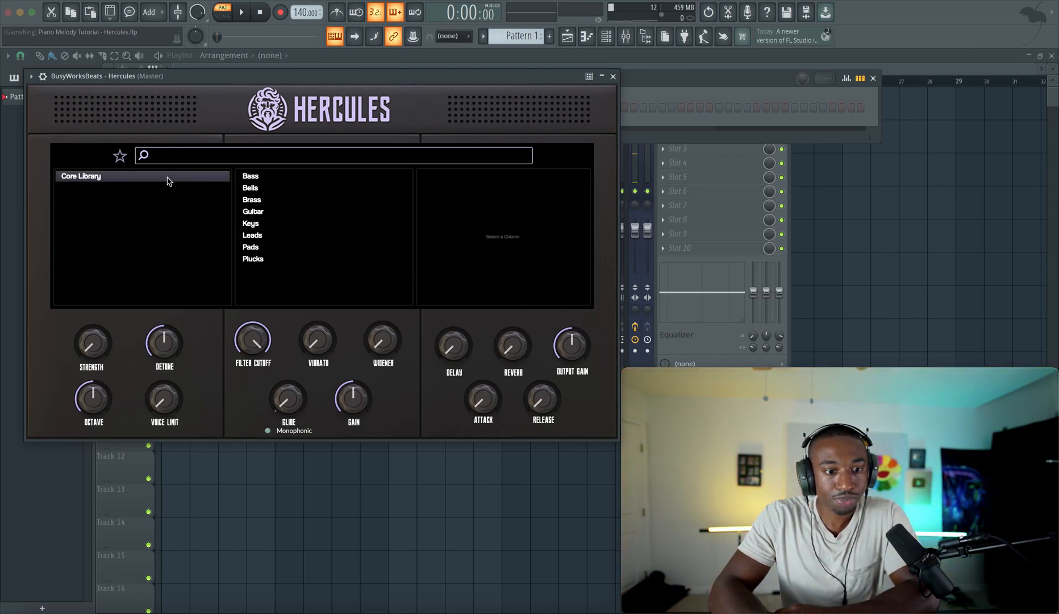
click(250, 223)
click(467, 227)
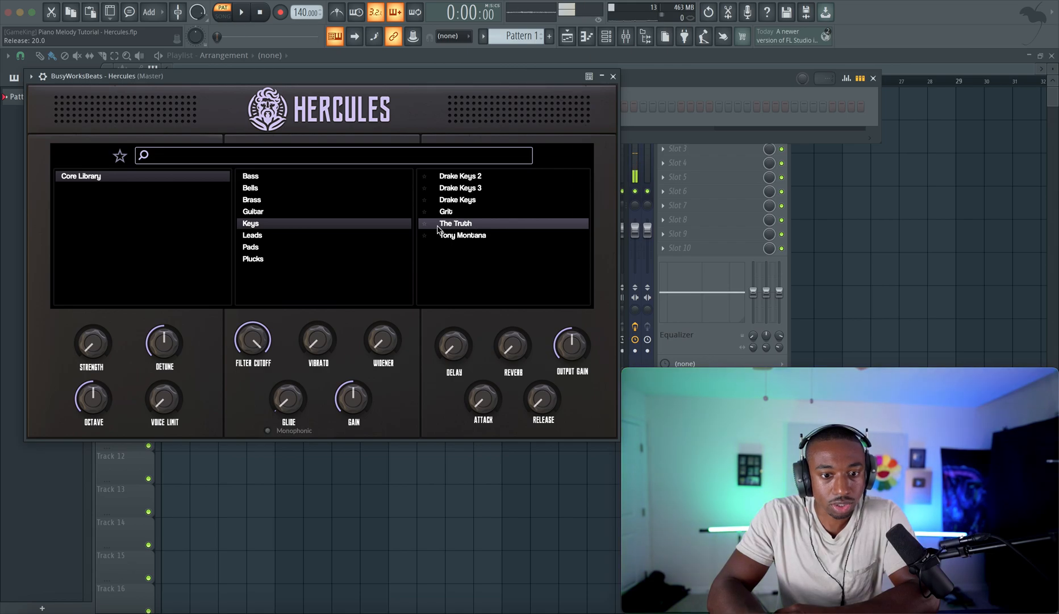
click(613, 77)
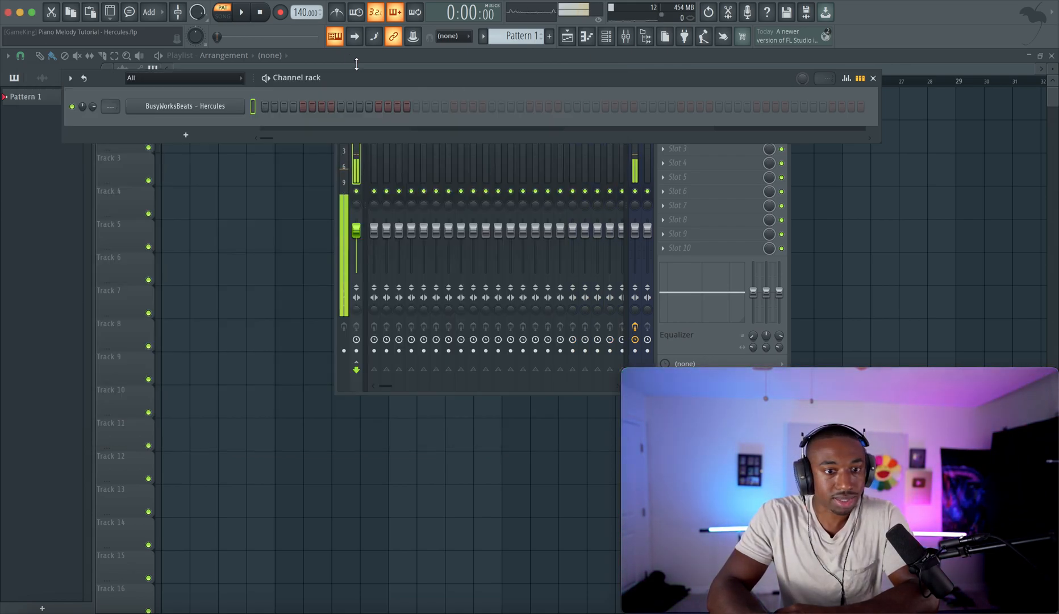
Turn on the metronome and open the piano roll for the Hercules channel
click(336, 19)
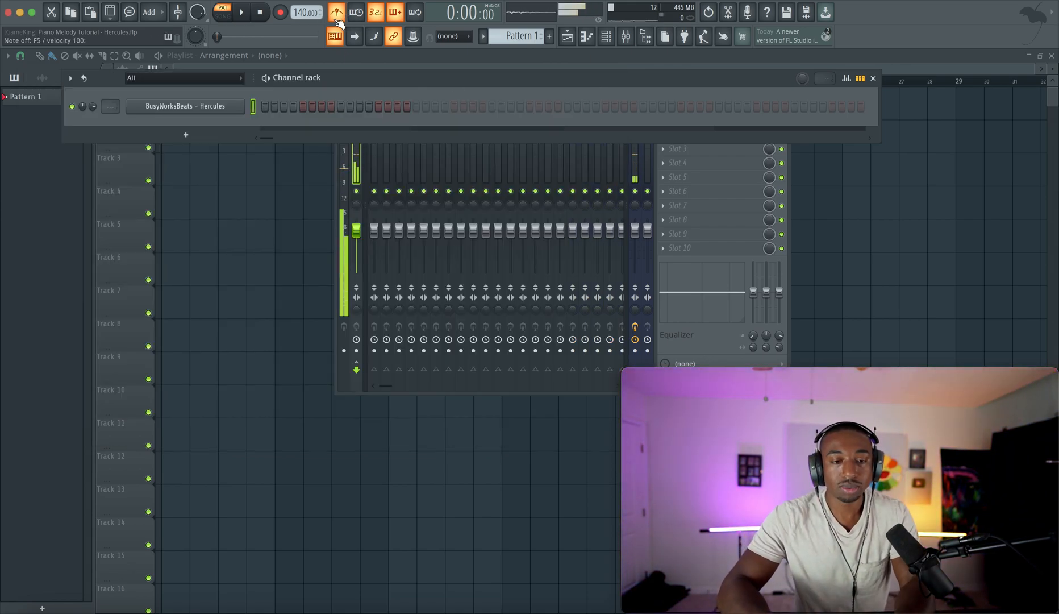
right_click(236, 107)
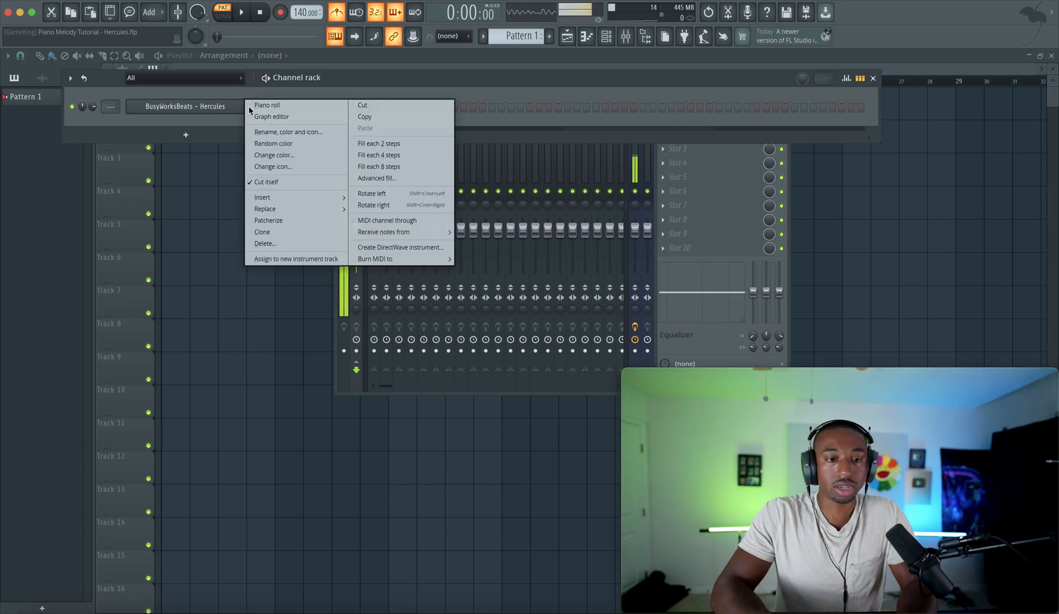
click(261, 106)
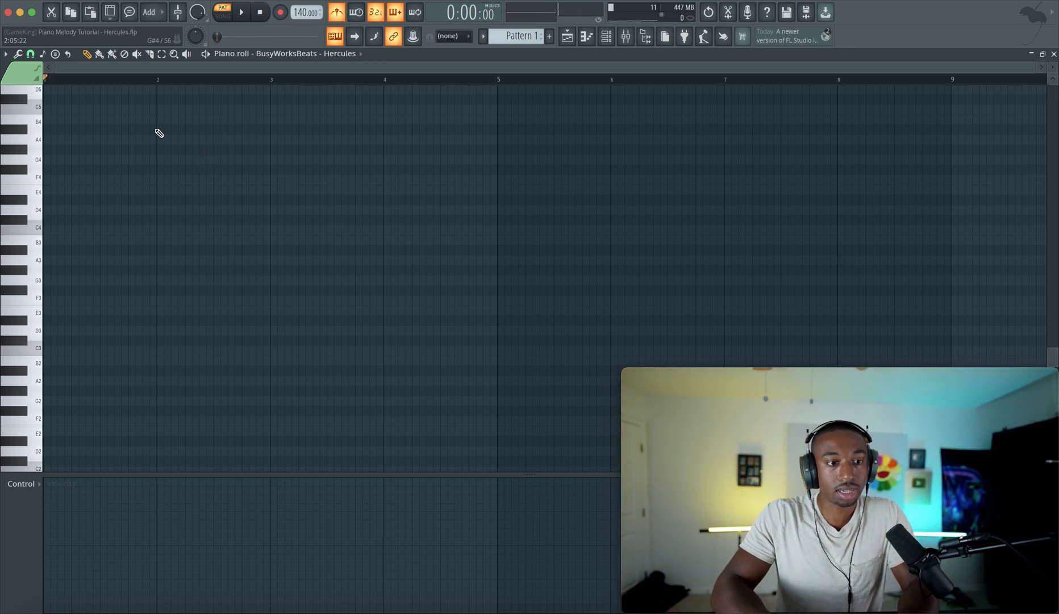
click(54, 56)
click(42, 196)
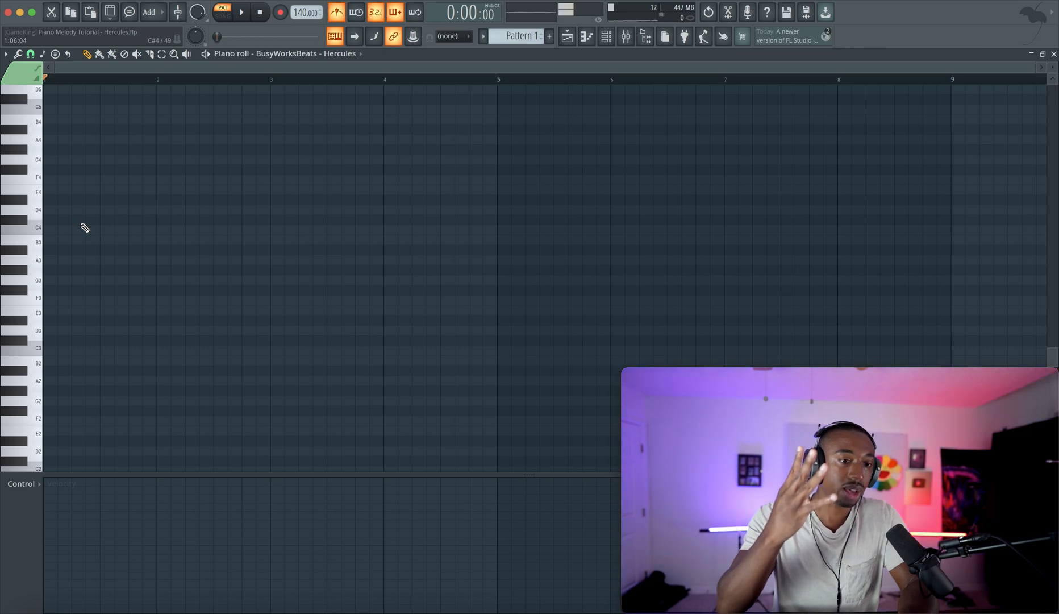
Draw a one-bar A3 note at bar 1 and play it back
click(68, 264)
drag(58, 260, 151, 259)
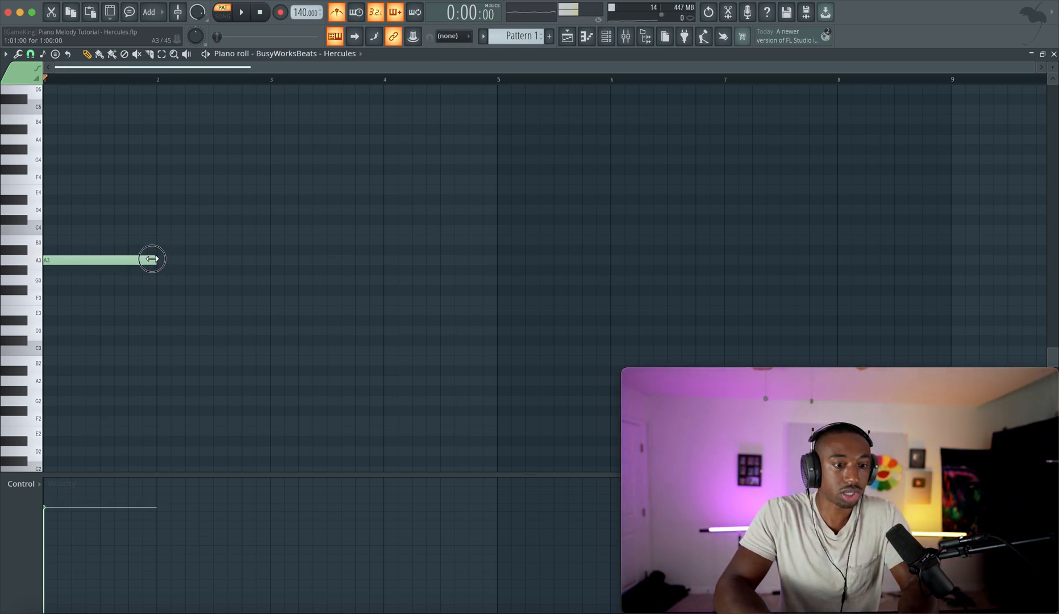
key(space)
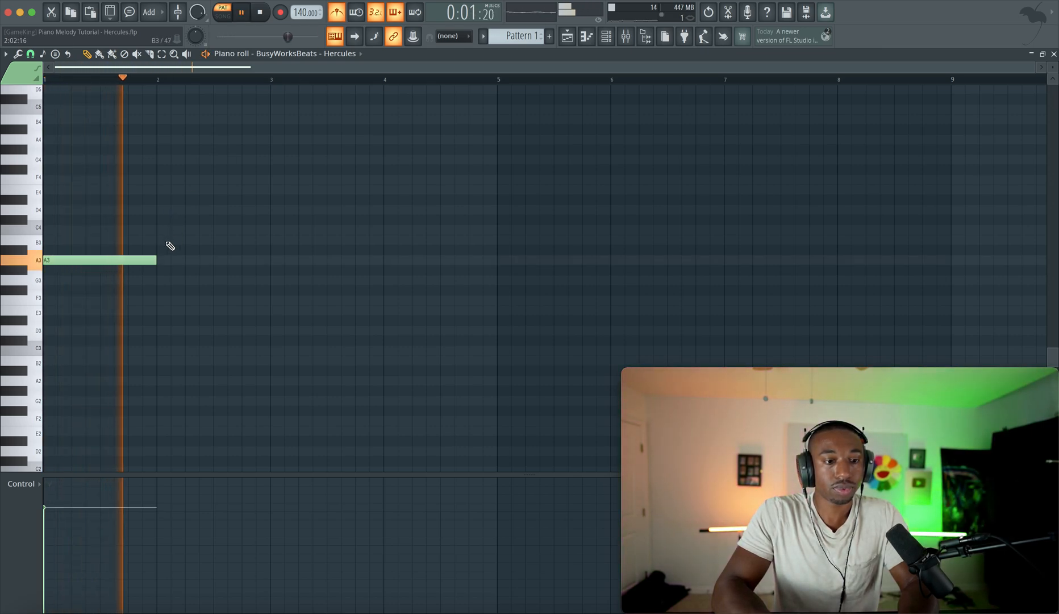
Add one-bar notes C4, E4 and C4 at bars 2, 3 and 4
click(170, 246)
key(space)
drag(193, 245, 202, 221)
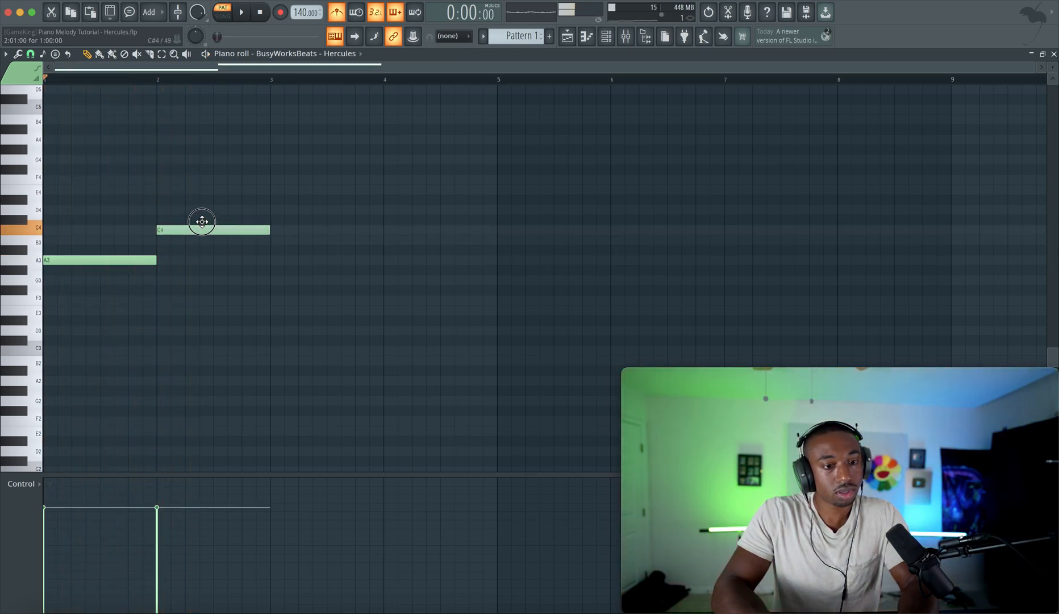
click(146, 250)
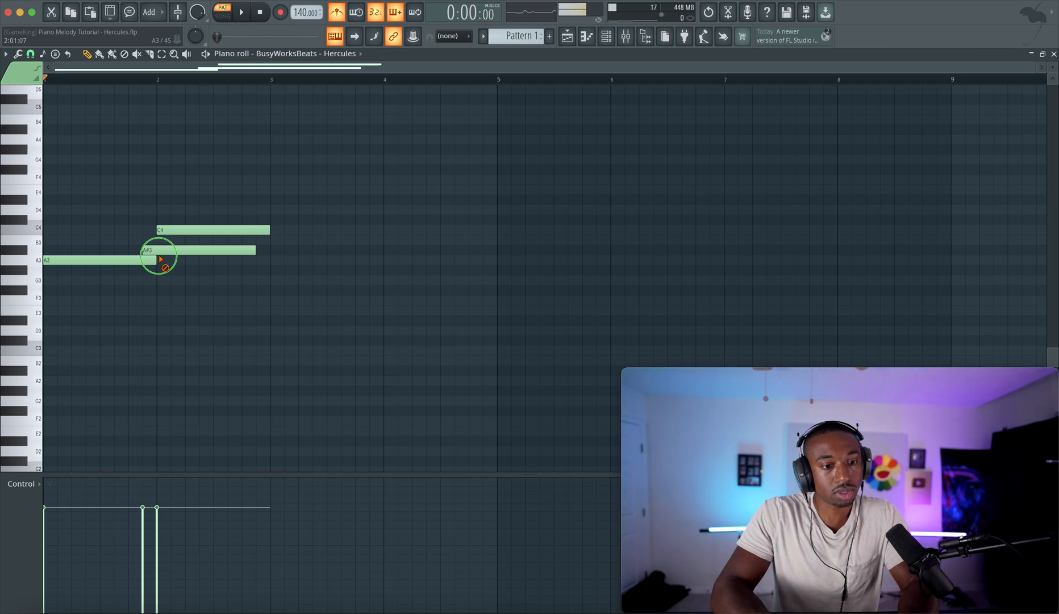
right_click(161, 258)
click(272, 191)
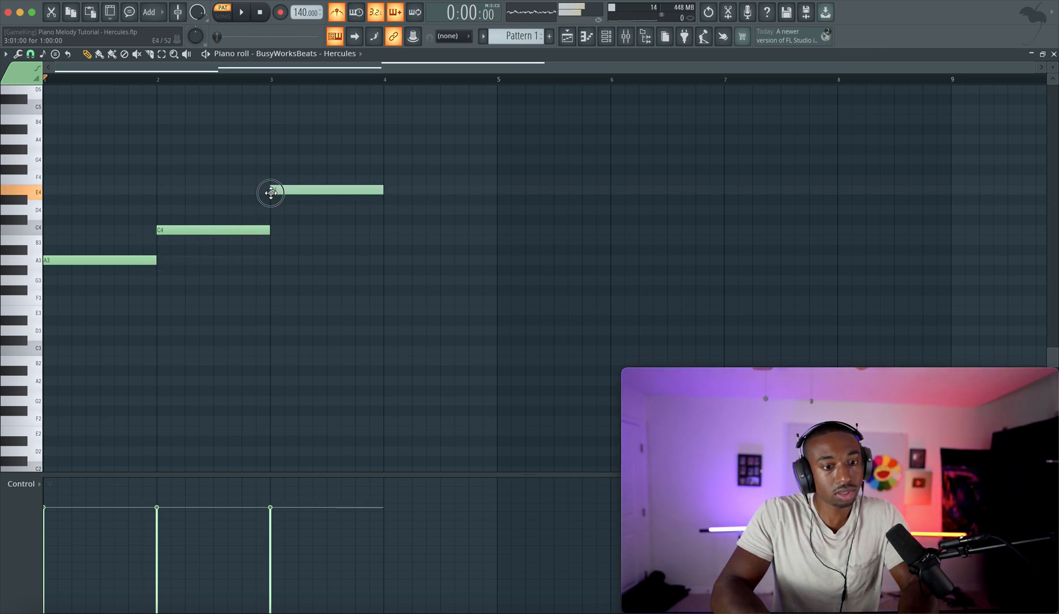
drag(383, 248, 384, 230)
Duplicate the four notes into bars 5 to 8
drag(449, 284, 137, 128)
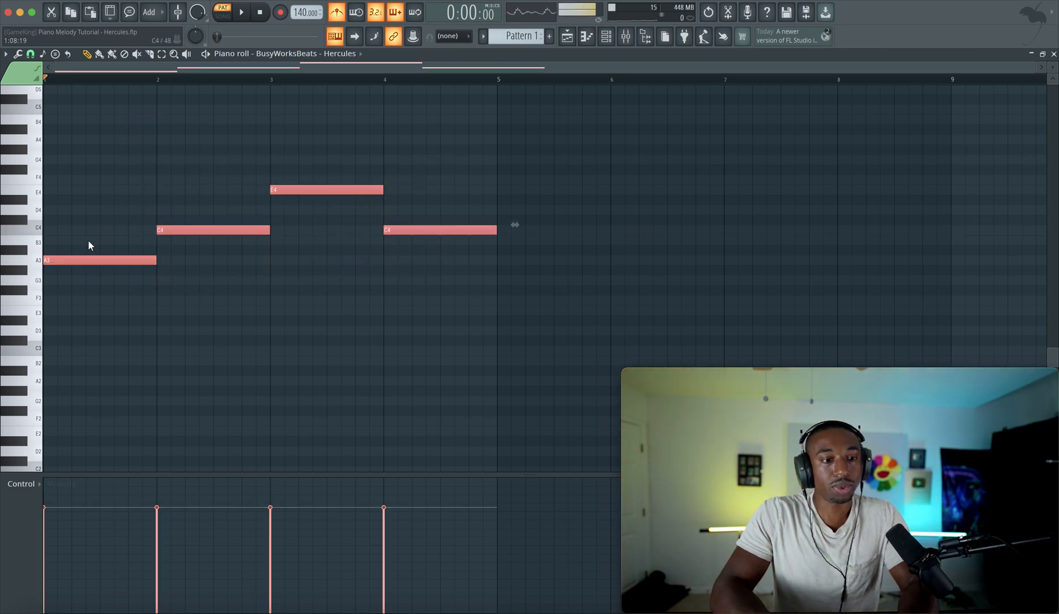
drag(55, 258, 511, 263)
click(457, 308)
Transpose the whole eight-bar pattern down one octave during playback and turn off the metronome
key(space)
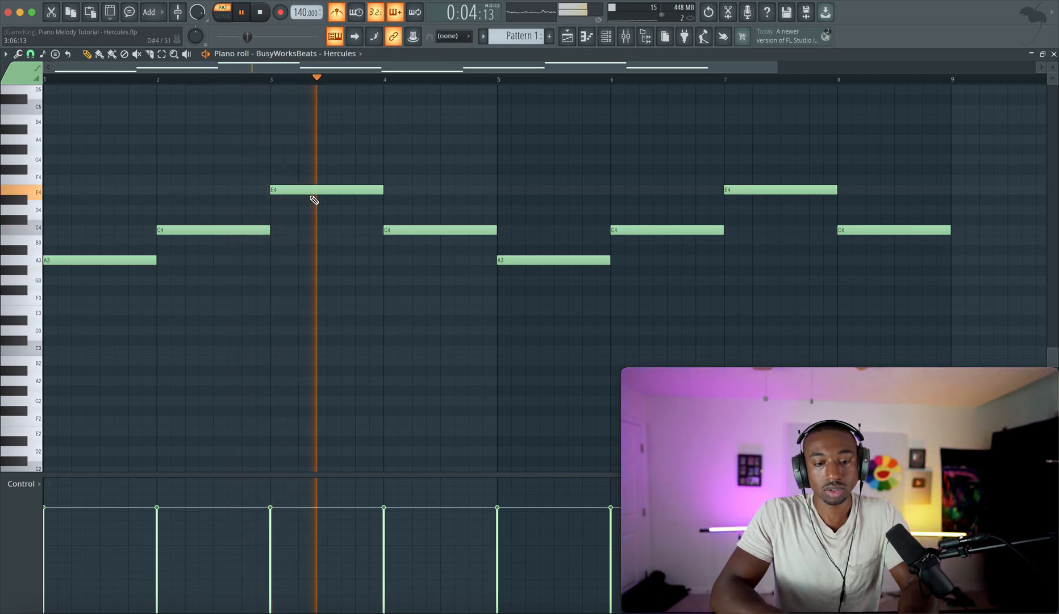
key(ctrl+Down)
scroll(322, 220, down, 2)
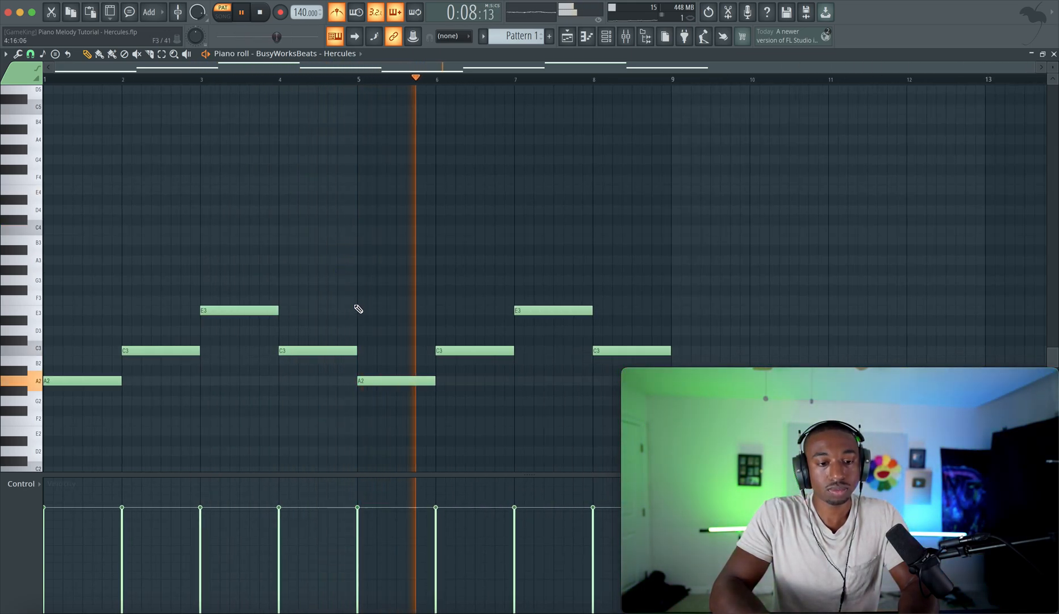
click(338, 12)
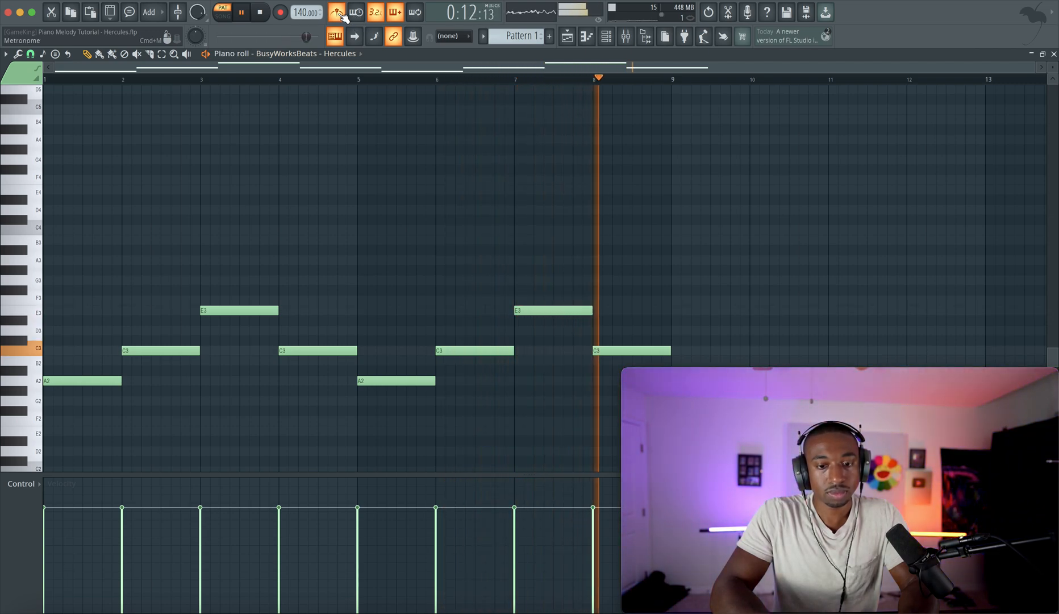
key(space)
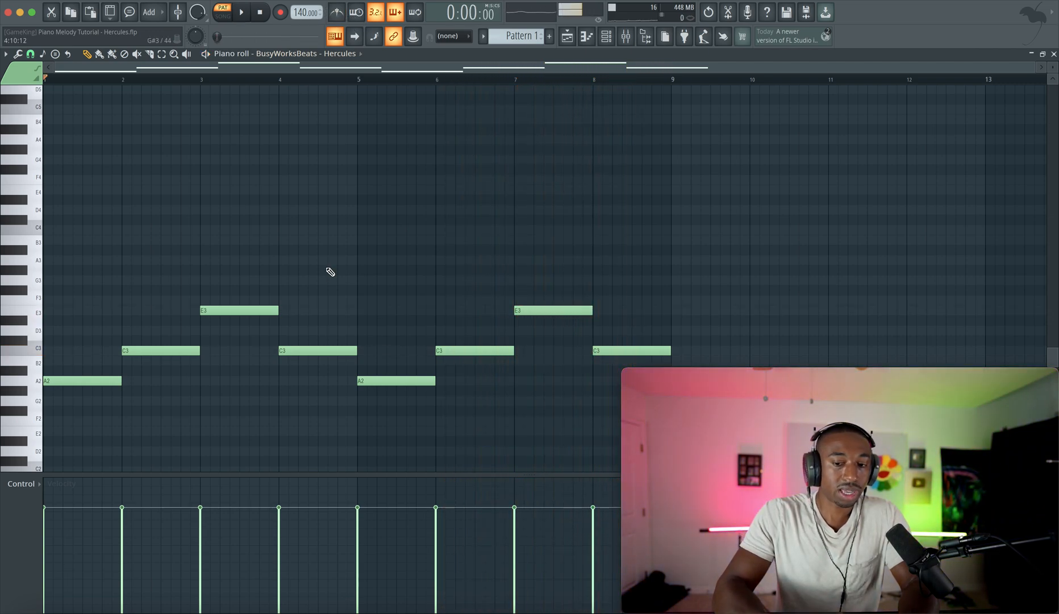
scroll(318, 281, down, 3)
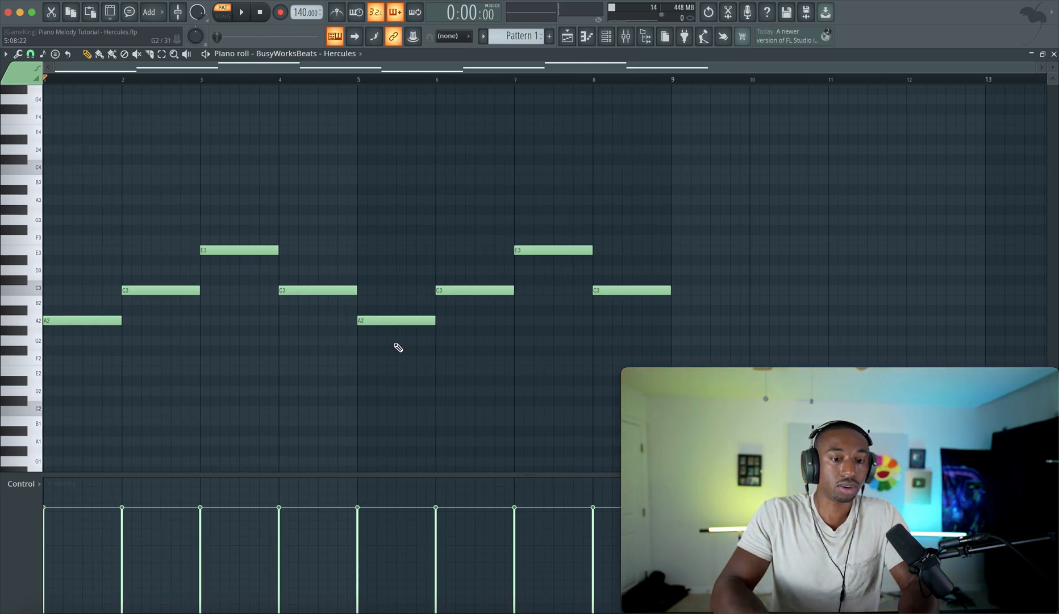
drag(385, 343, 559, 235)
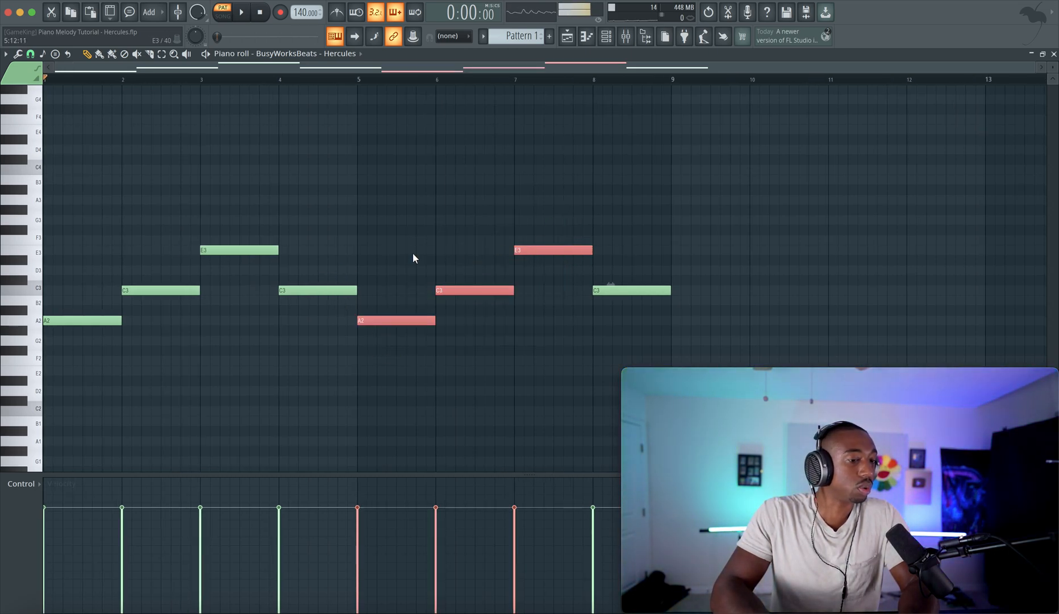
click(425, 321)
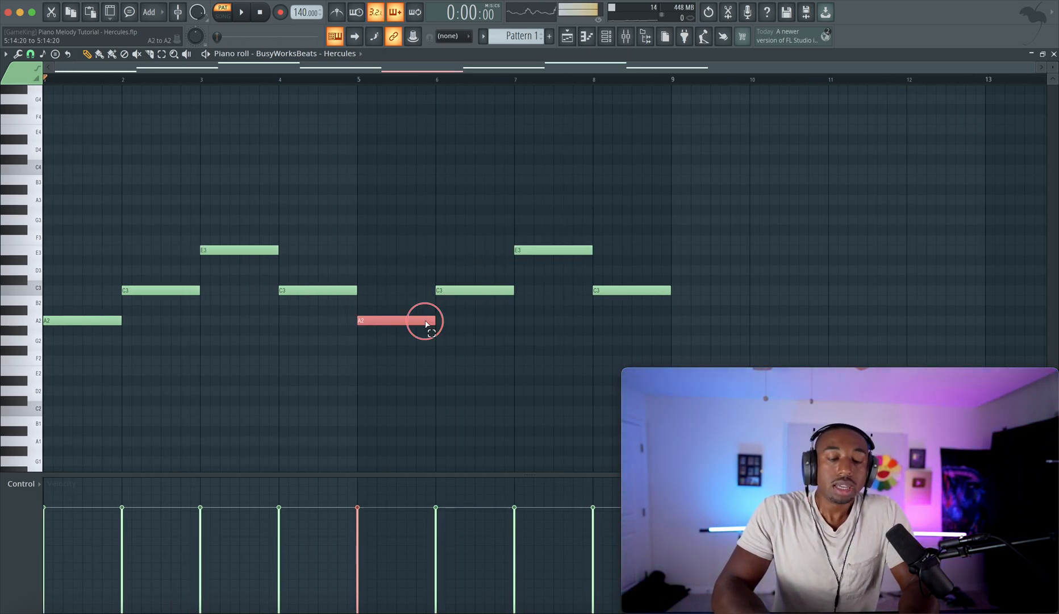
click(449, 288)
click(442, 281)
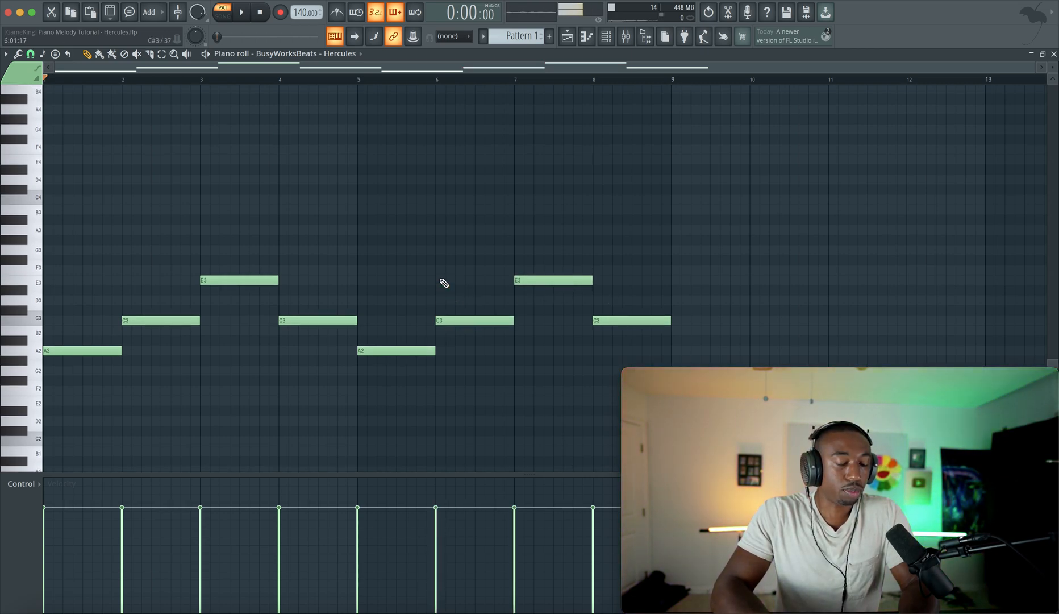
Audition the piano keys from A2 upward to examine the interval between the first two notes
click(110, 319)
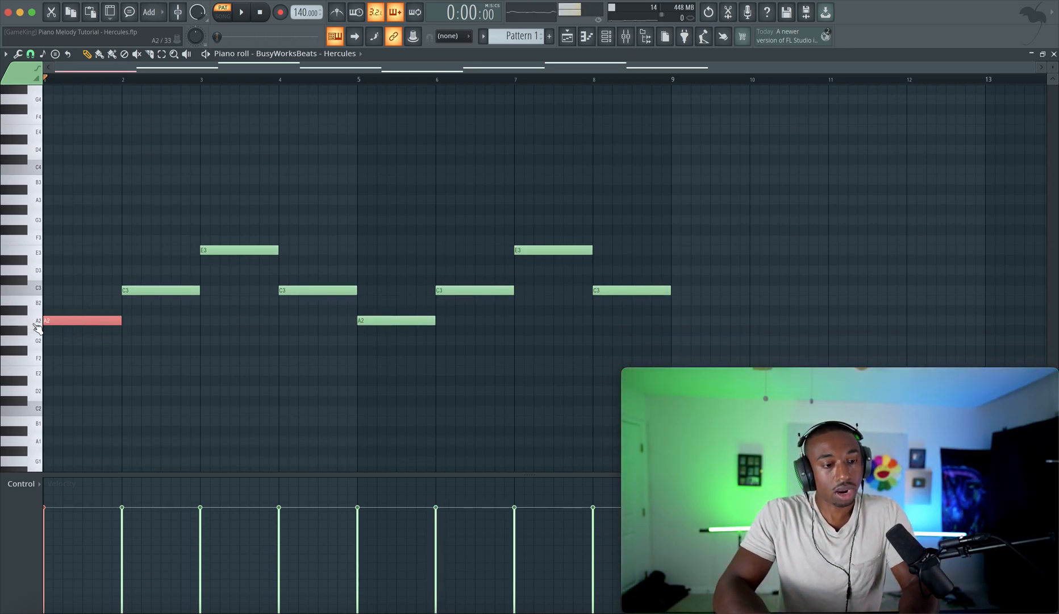
click(33, 324)
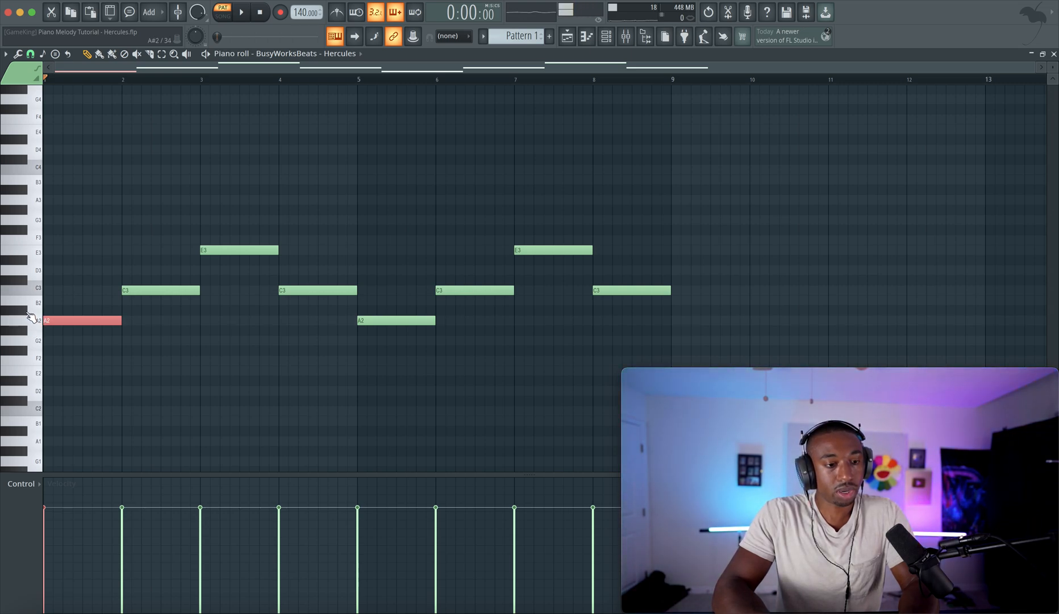
click(39, 291)
click(154, 289)
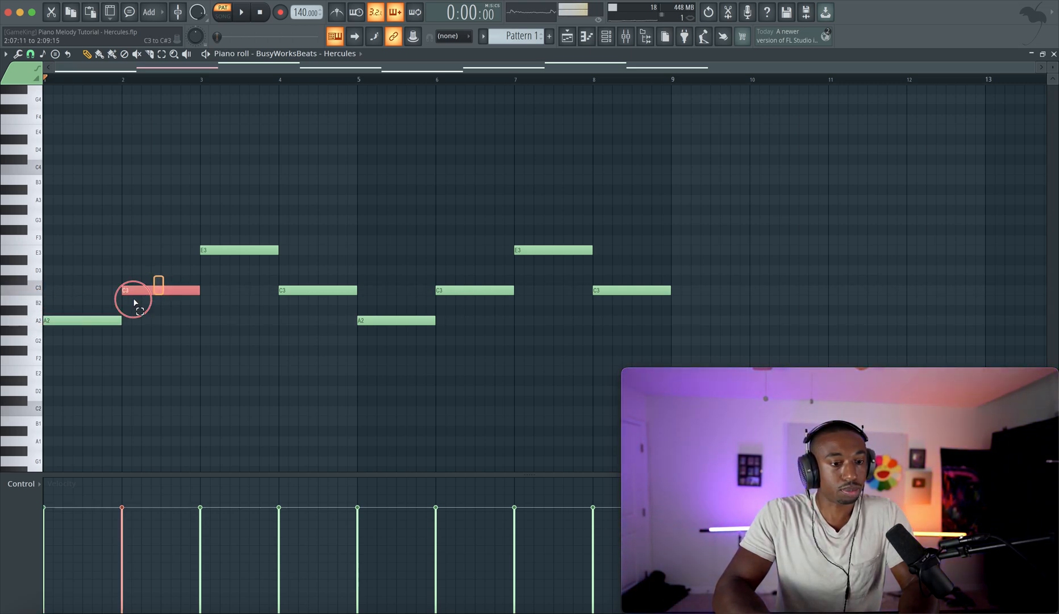
shift+click(49, 319)
click(37, 290)
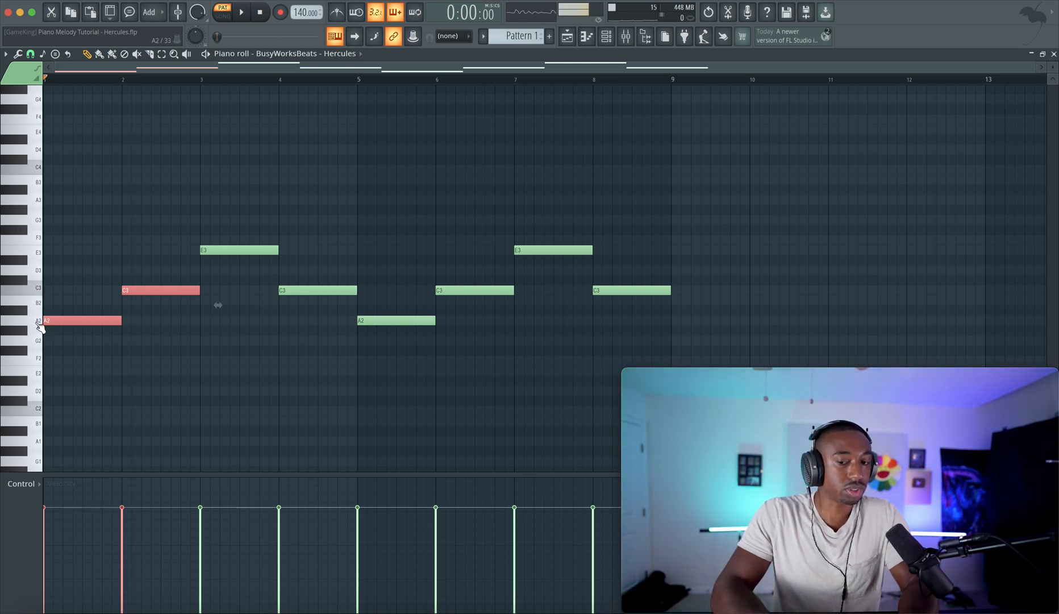
click(40, 326)
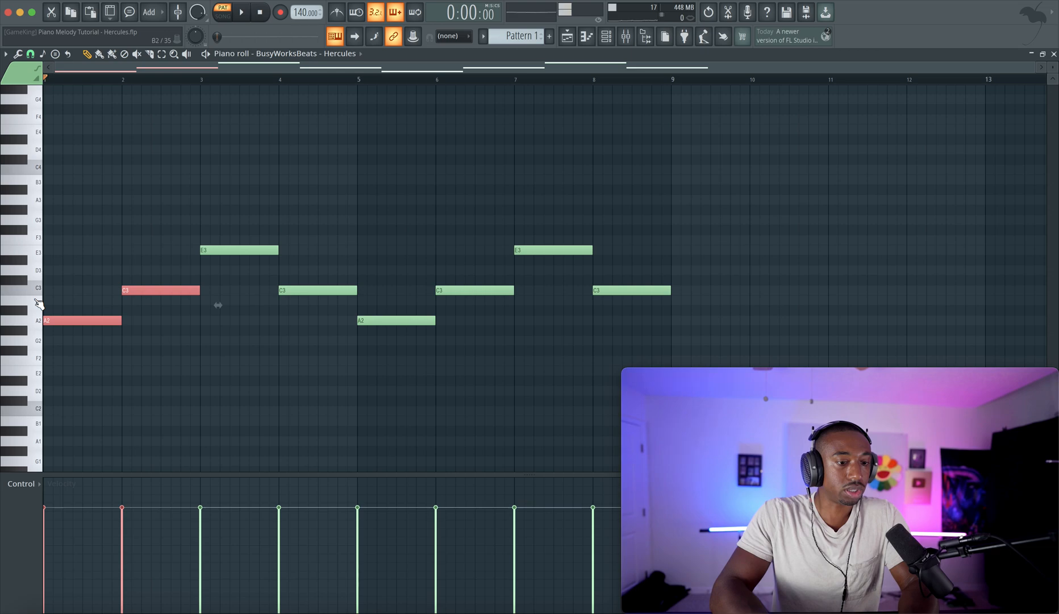
click(35, 293)
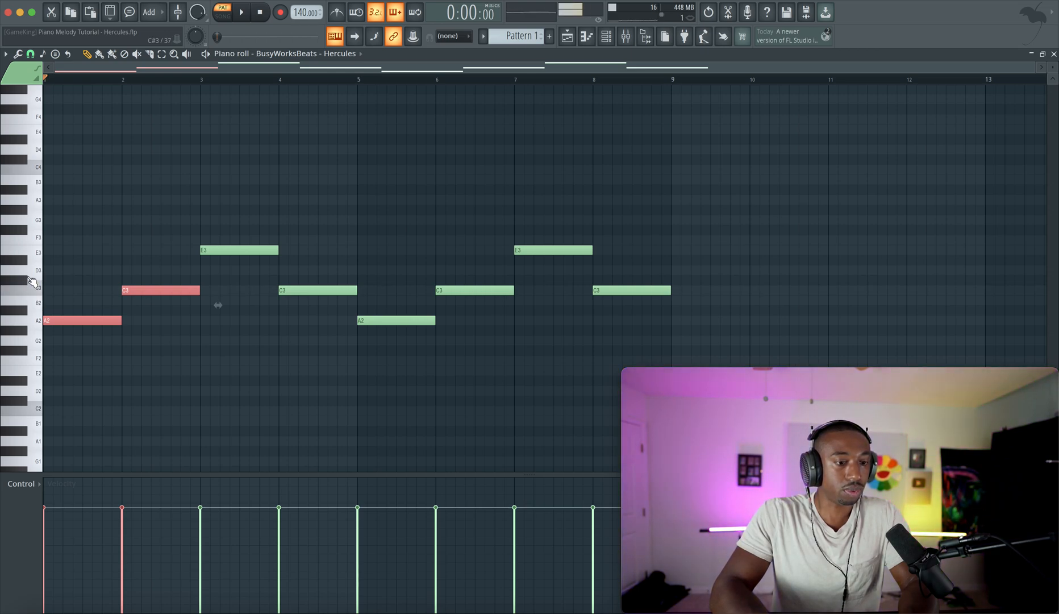
click(34, 253)
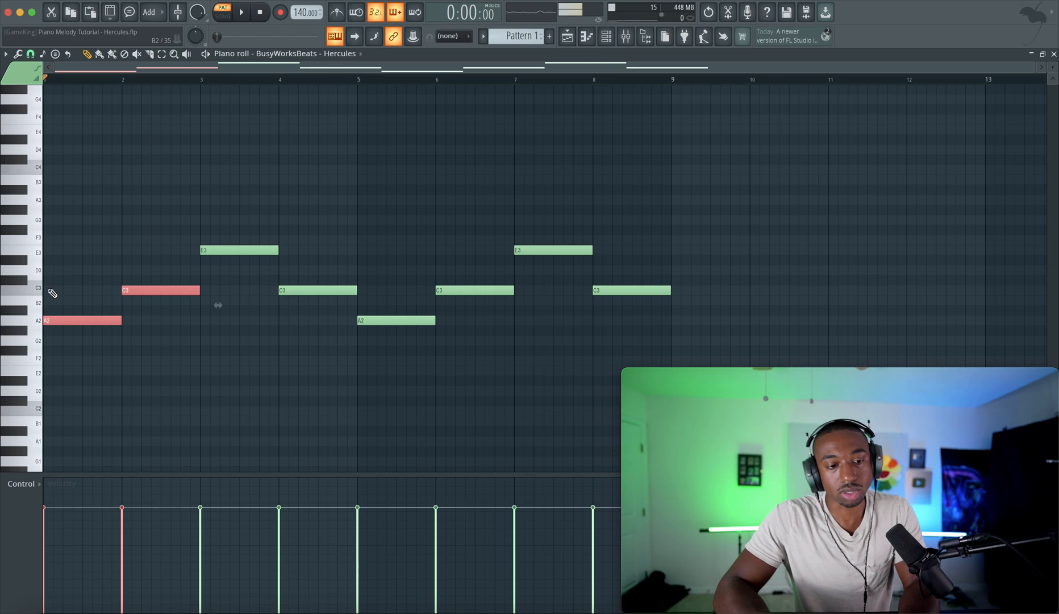
click(131, 349)
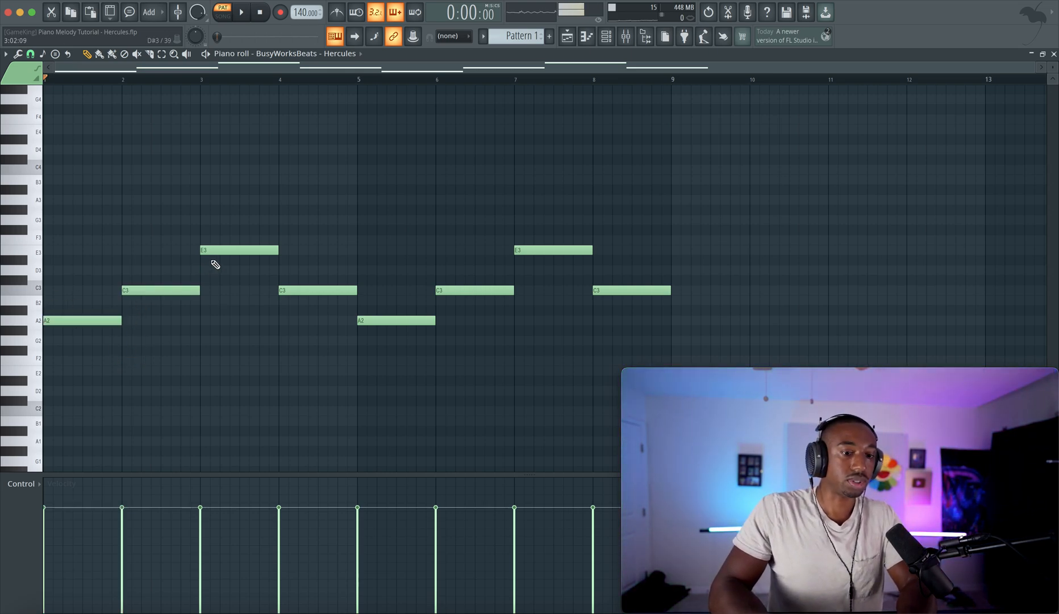
Copy all eight notes two octaves higher above the originals and play back the pattern
scroll(255, 332, down, 2)
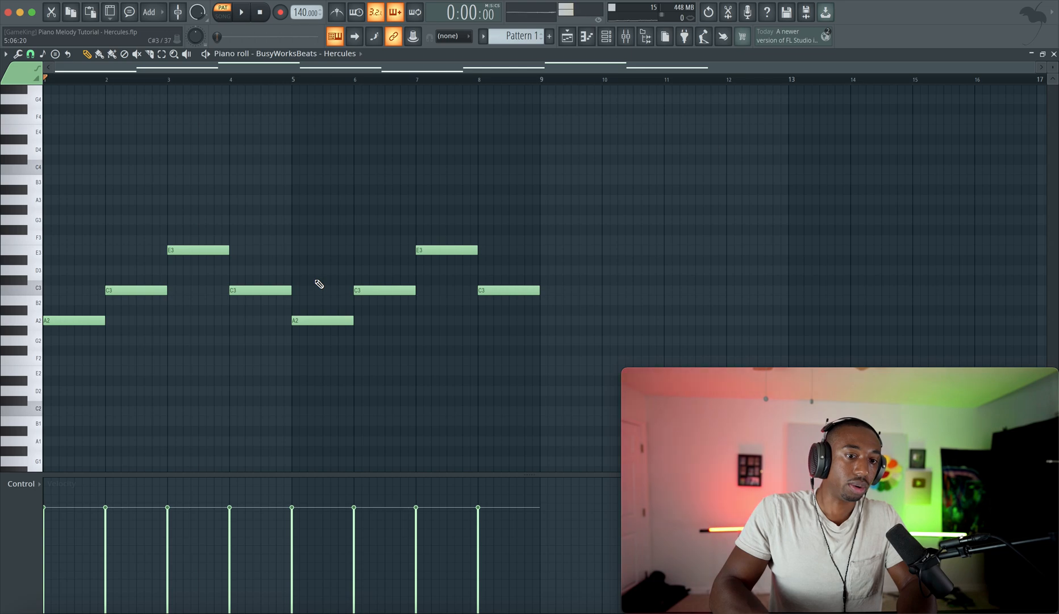
scroll(399, 333, up, 3)
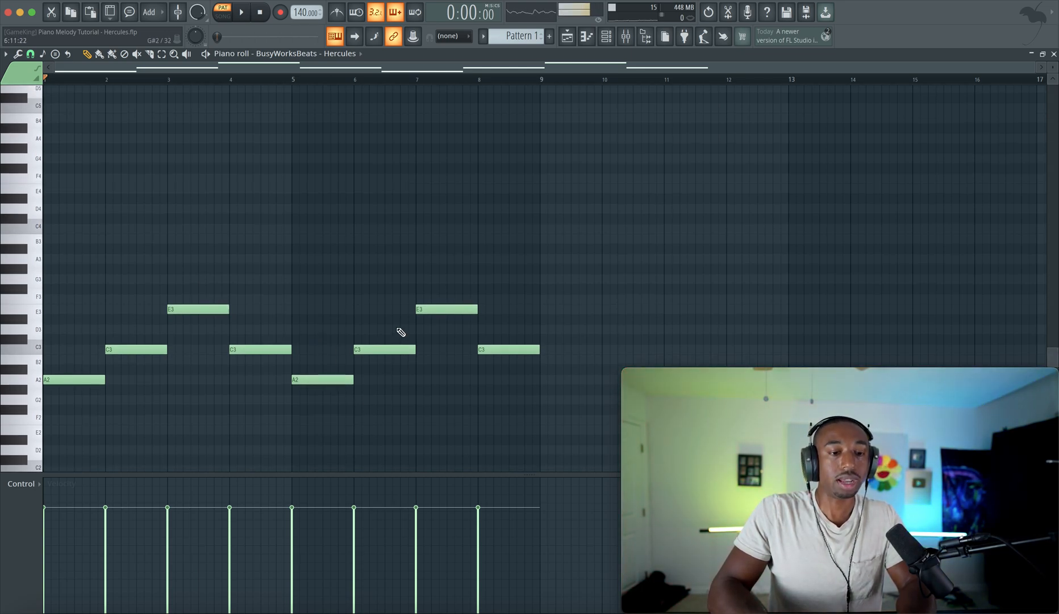
drag(517, 399, 41, 226)
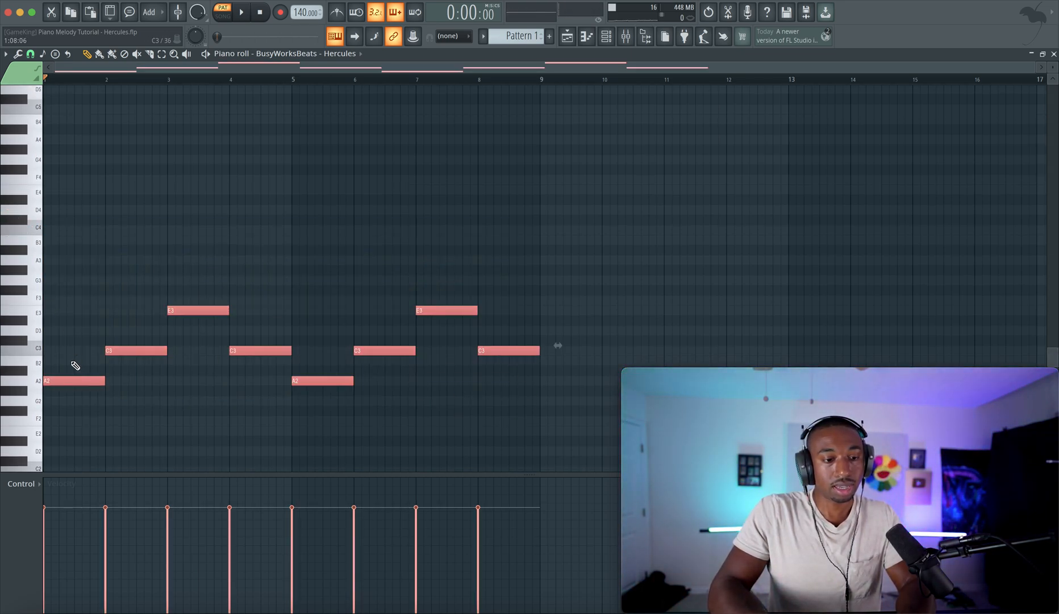
drag(47, 380, 52, 380)
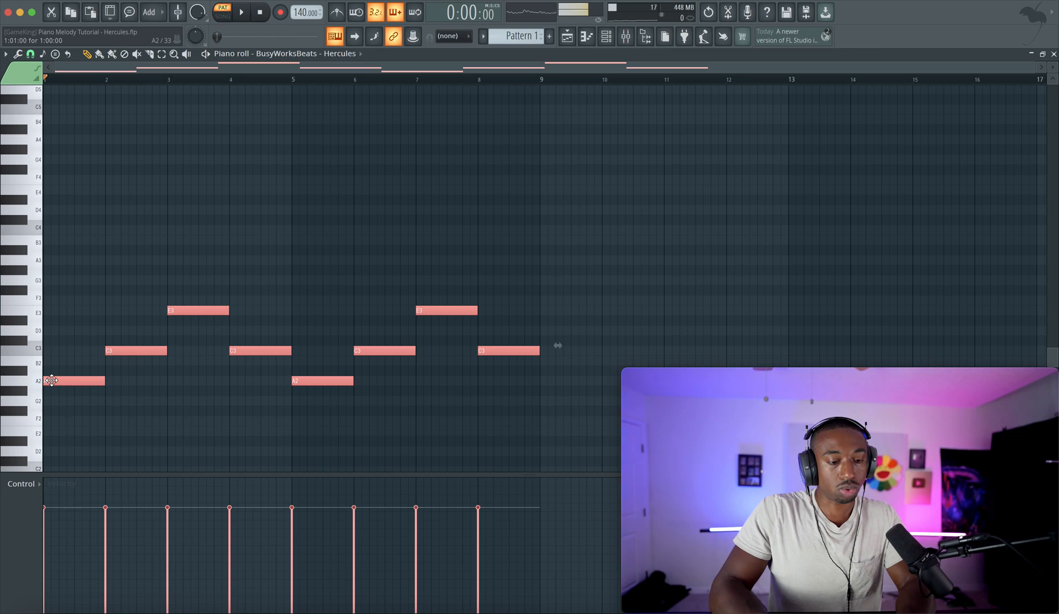
key(ctrl+Up)
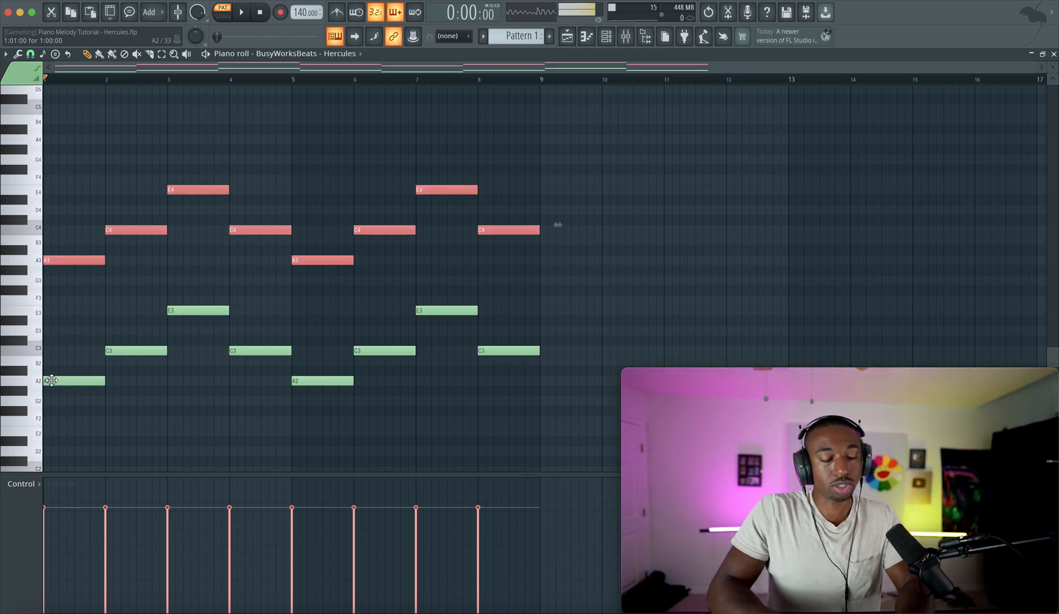
key(ctrl+Up)
key(space)
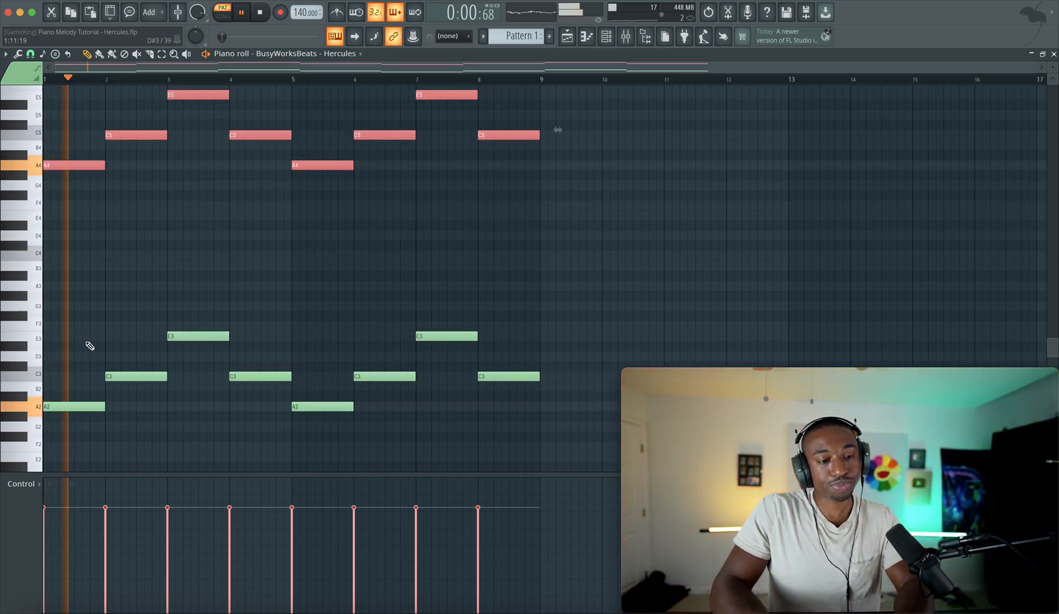
Stop playback, deselect the notes and add C5 and E5 above the A4 in bar 1
key(space)
scroll(89, 346, up, 3)
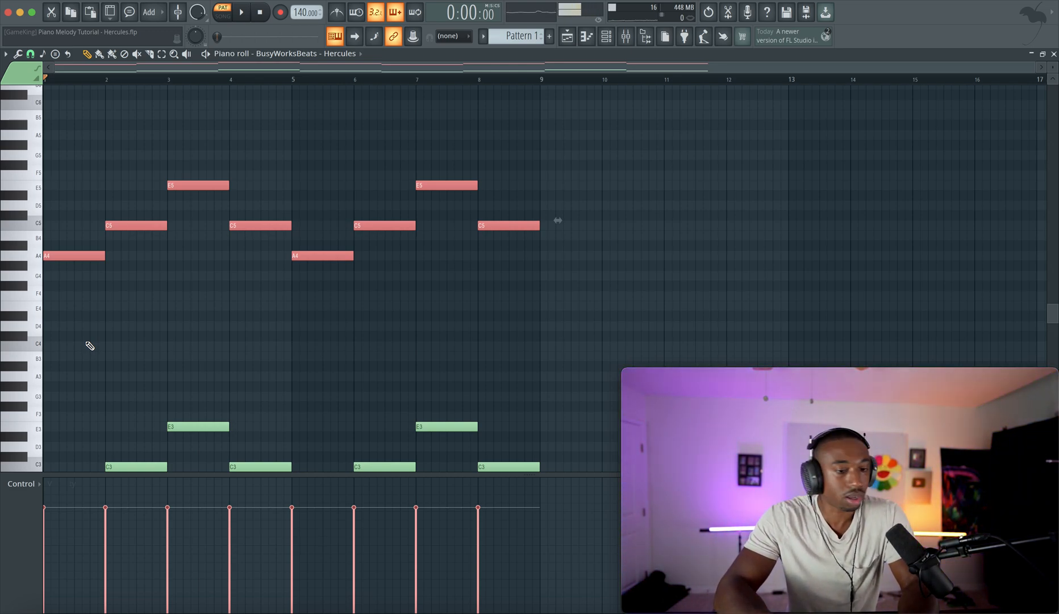
click(85, 329)
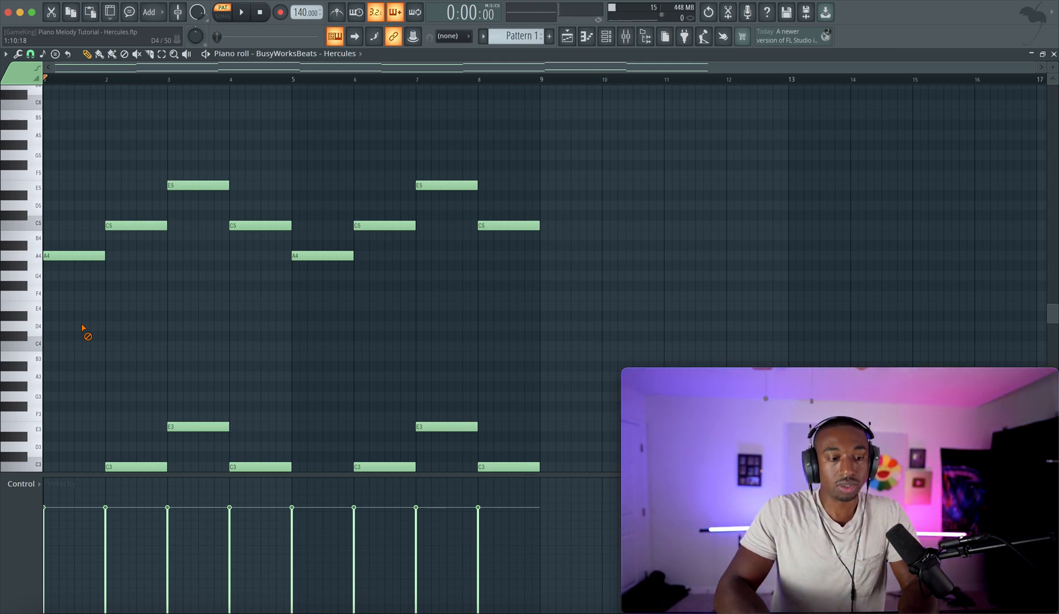
click(54, 227)
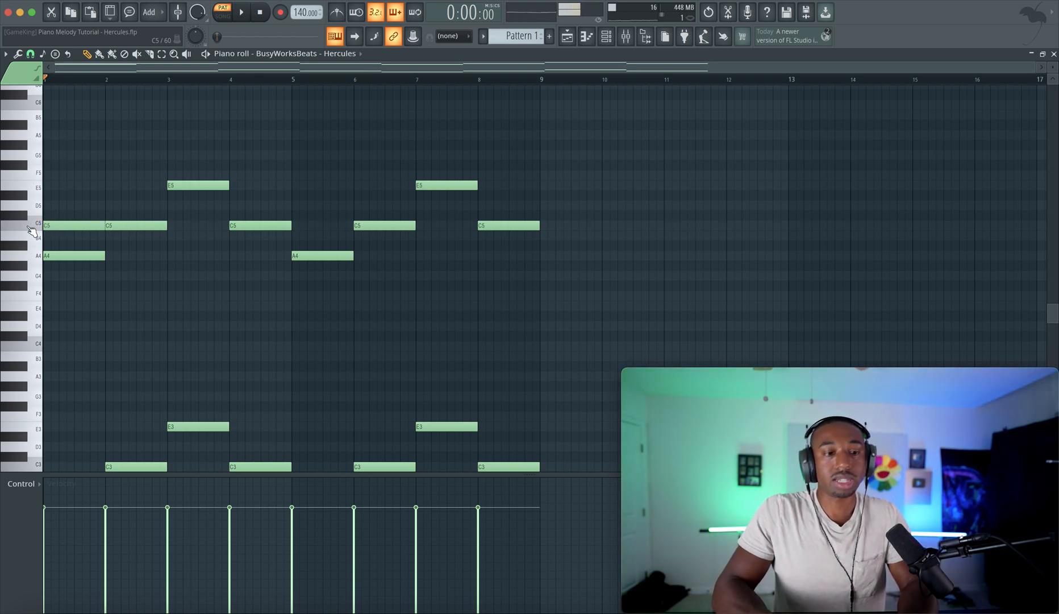
click(54, 190)
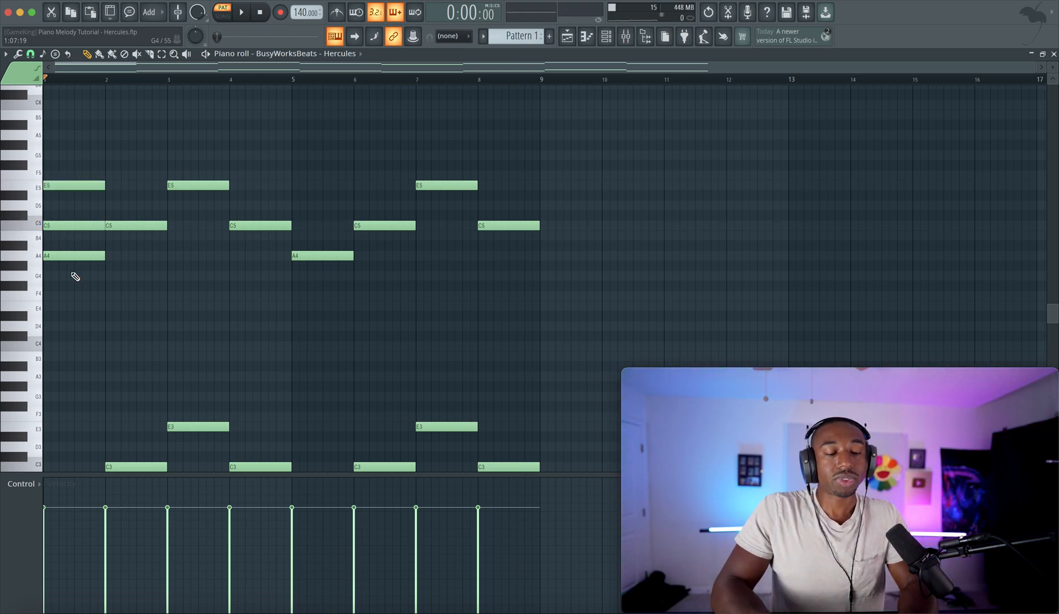
Audition the A4, C5 and E5 piano keys one by one and play the bar 1 chord
click(35, 257)
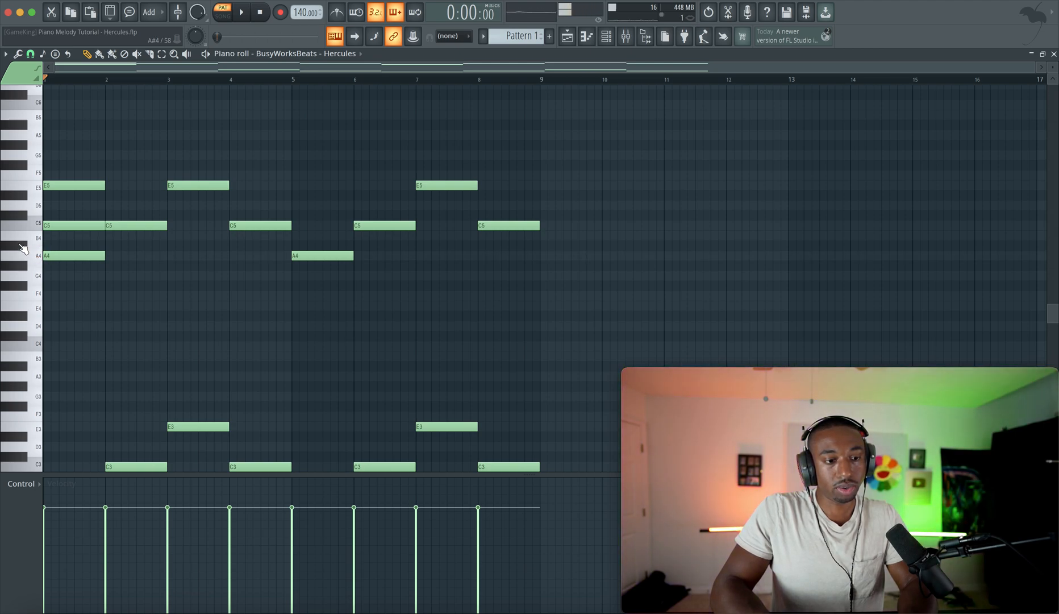
click(31, 226)
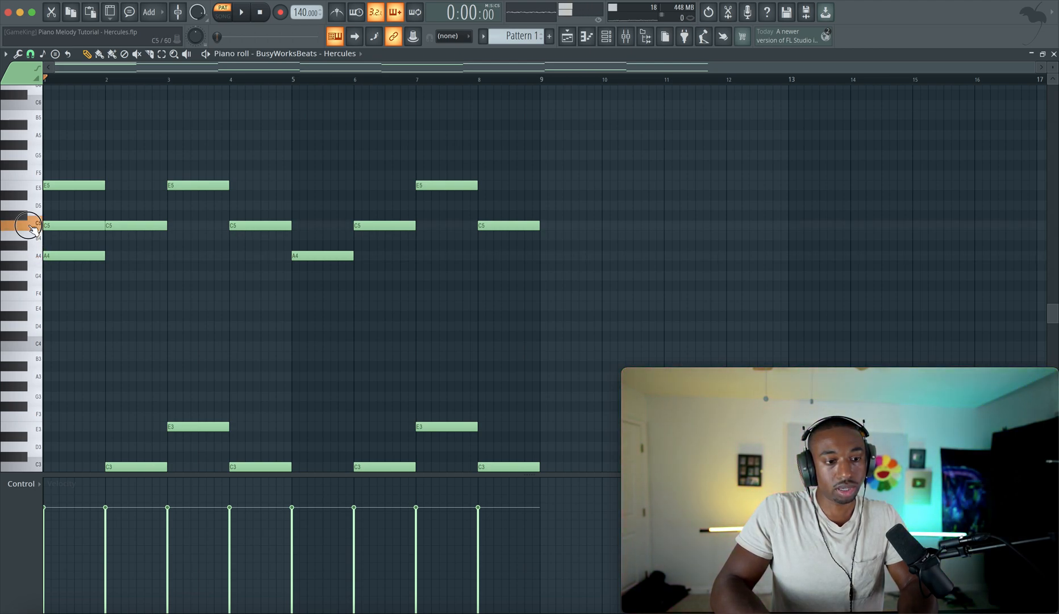
click(25, 186)
key(space)
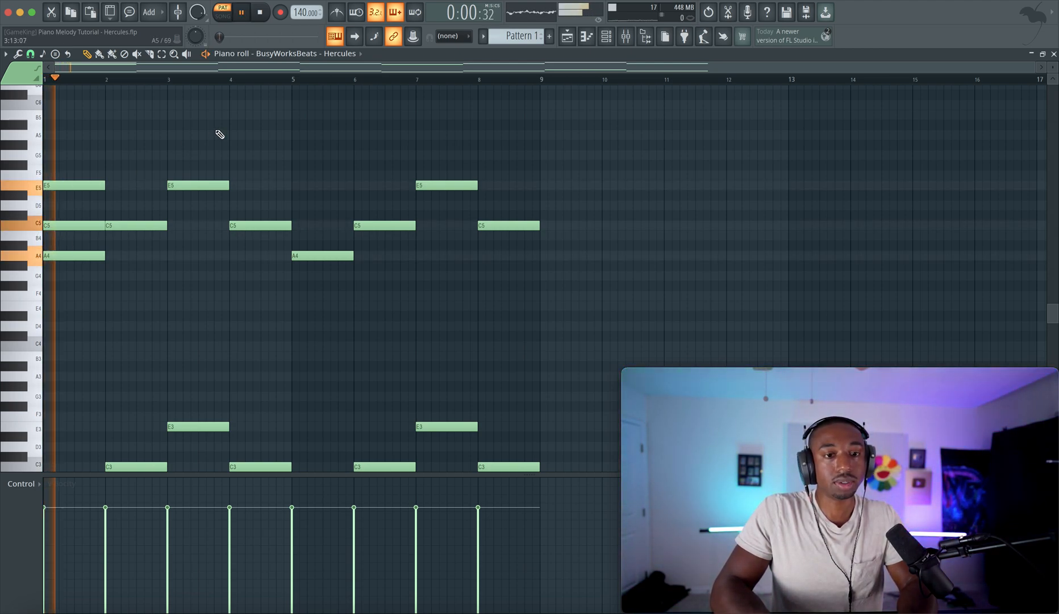
key(space)
Copy the bar 1 chord onto the C5 in bar 2, adding D#5 and G5, and play both chords
drag(71, 236, 70, 170)
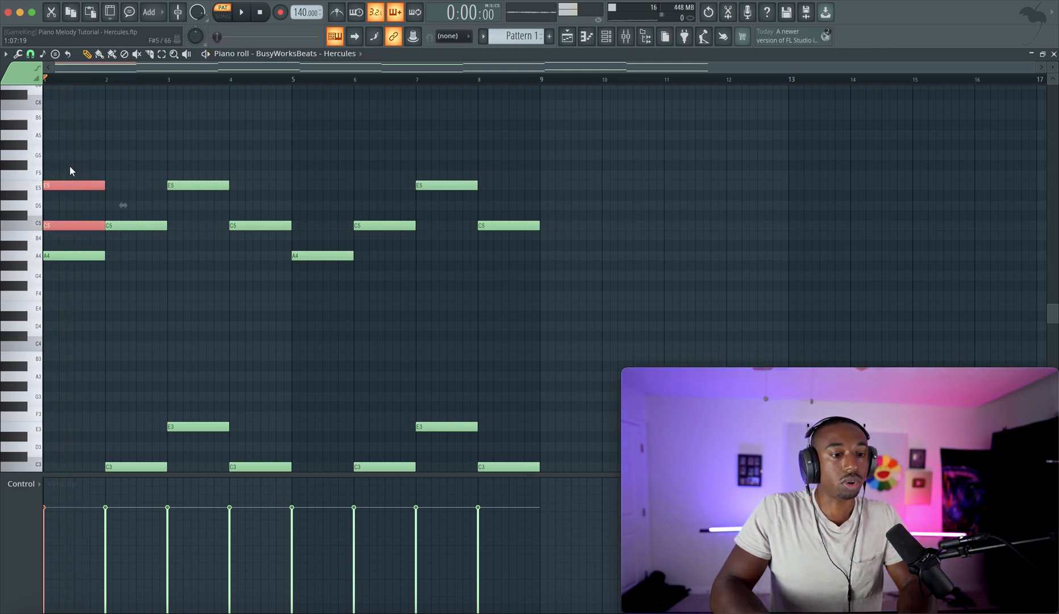
drag(78, 260, 75, 177)
drag(78, 253, 135, 227)
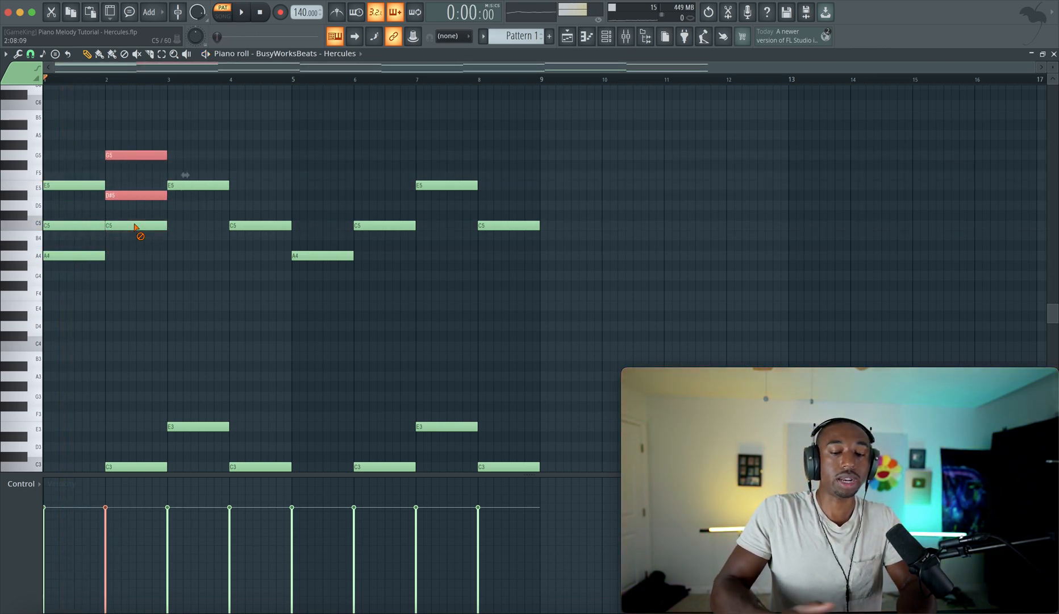
key(space)
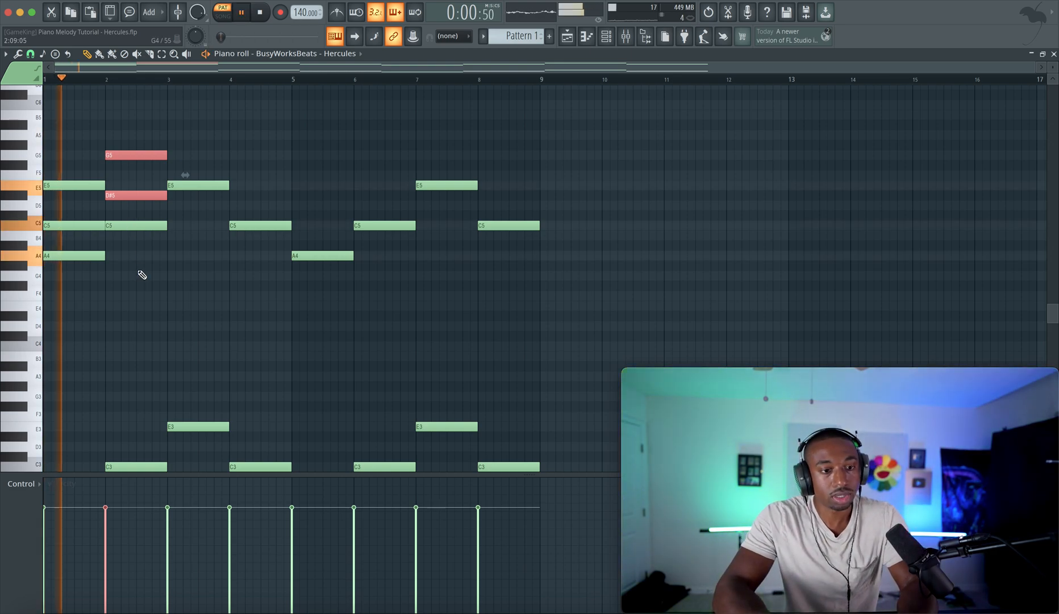
key(space)
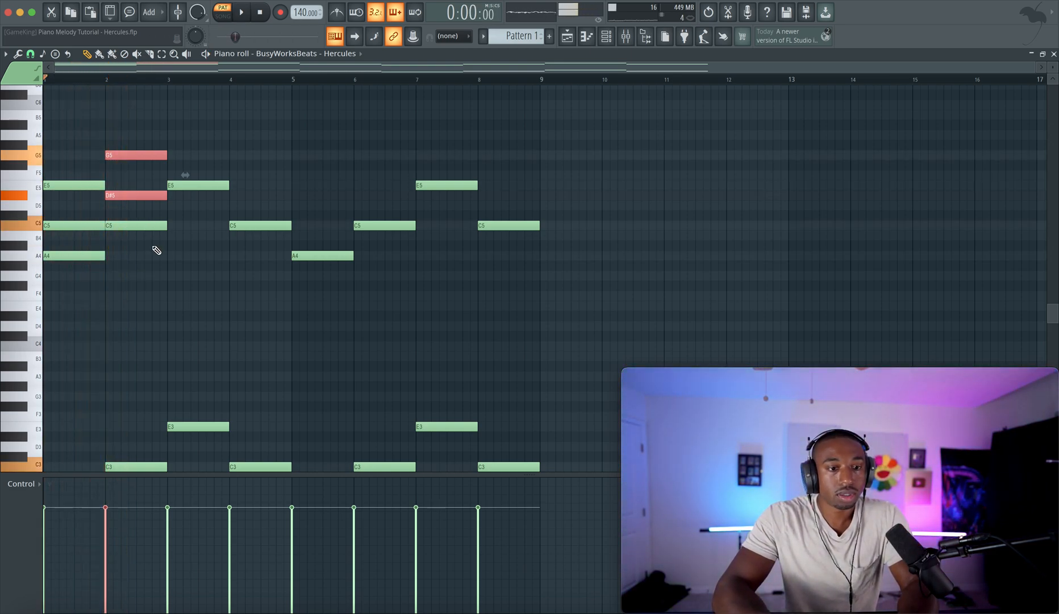
Raise the D#5 note of the bar 2 chord one semitone to E5
click(141, 195)
mouse_move(141, 196)
mouse_down()
mouse_move(125, 195)
mouse_move(141, 200)
mouse_up()
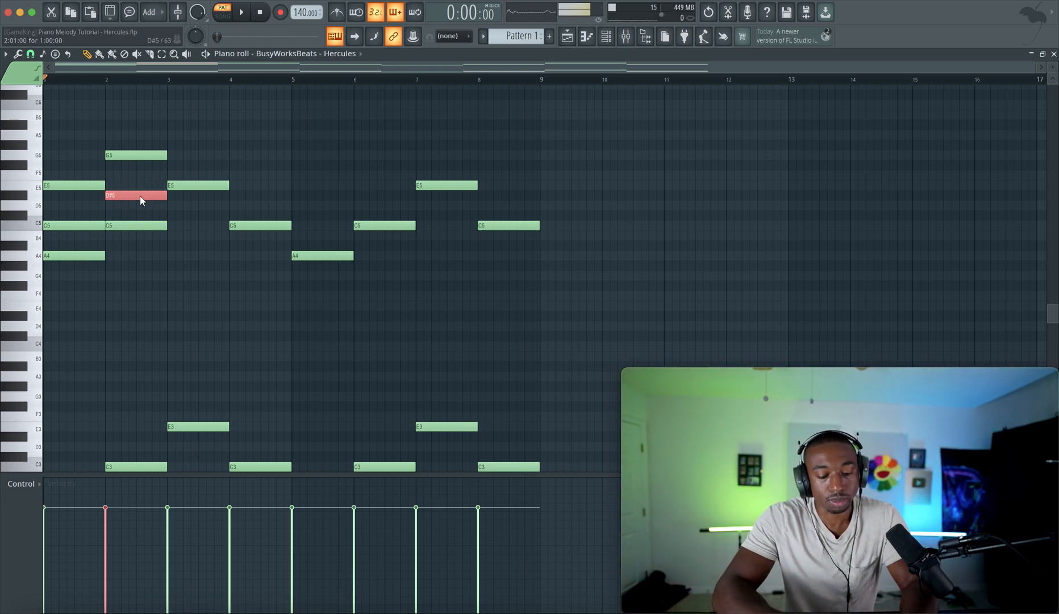
key(shift+Up)
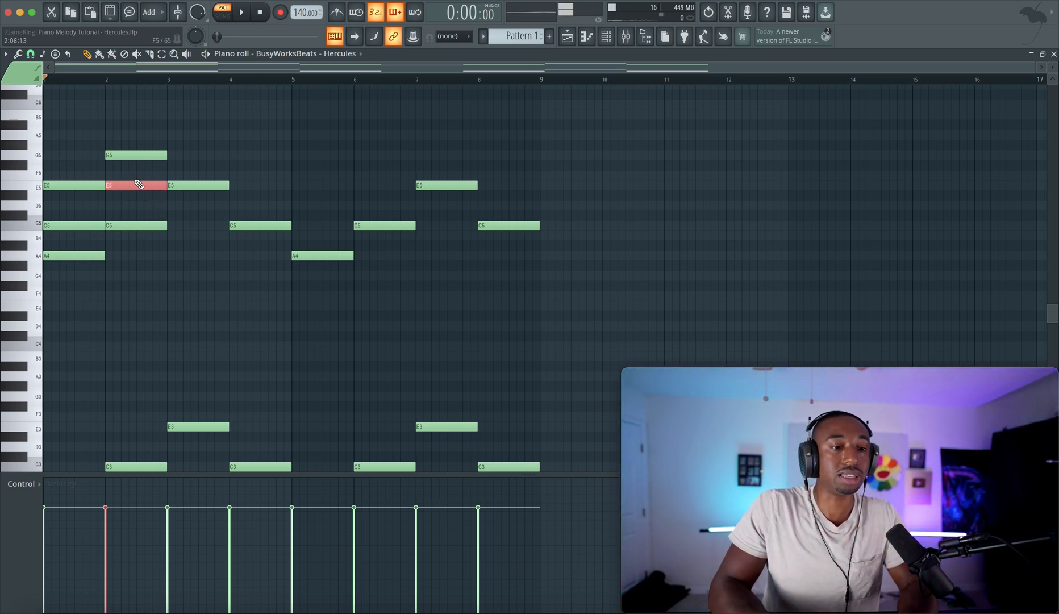
click(135, 228)
click(174, 338)
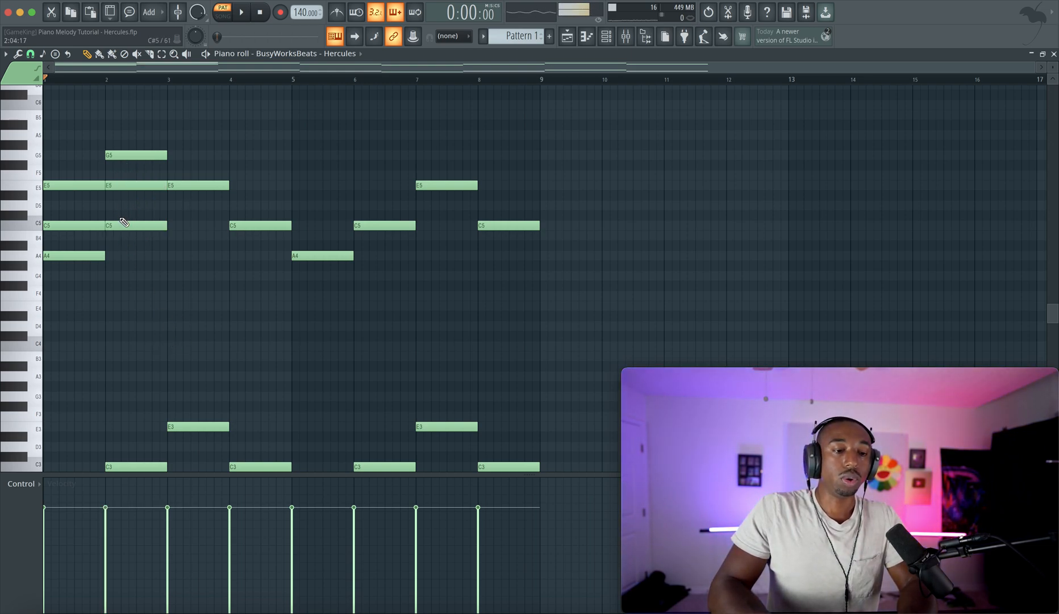
Compare the note spacing of the bar 1 and bar 2 chords and play them back
mouse_move(105, 199)
mouse_down()
mouse_move(78, 271)
mouse_move(114, 229)
mouse_move(136, 170)
mouse_up()
drag(88, 211, 78, 277)
drag(147, 233, 138, 177)
click(166, 287)
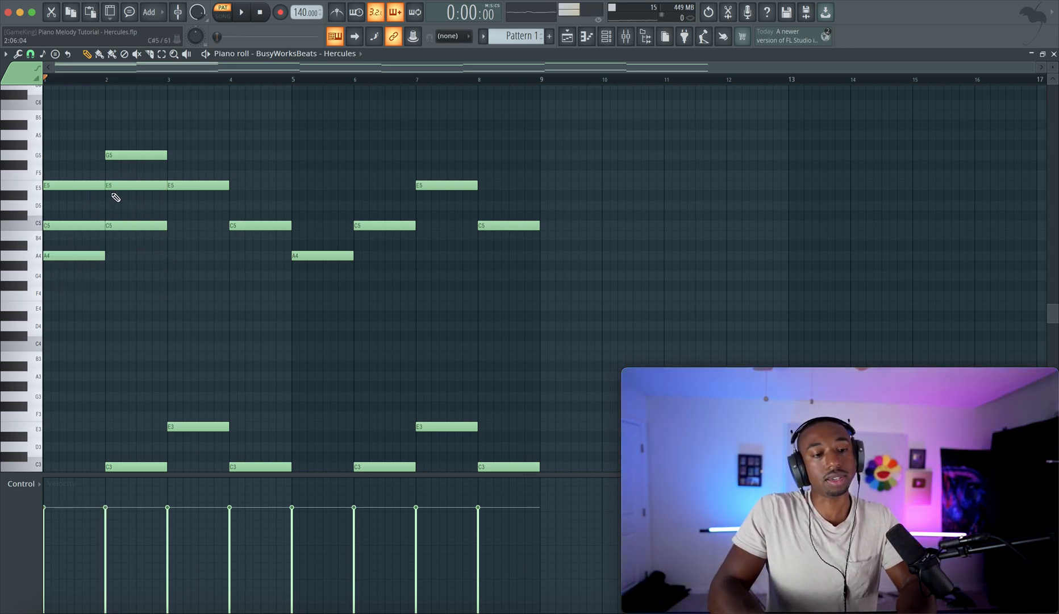
key(space)
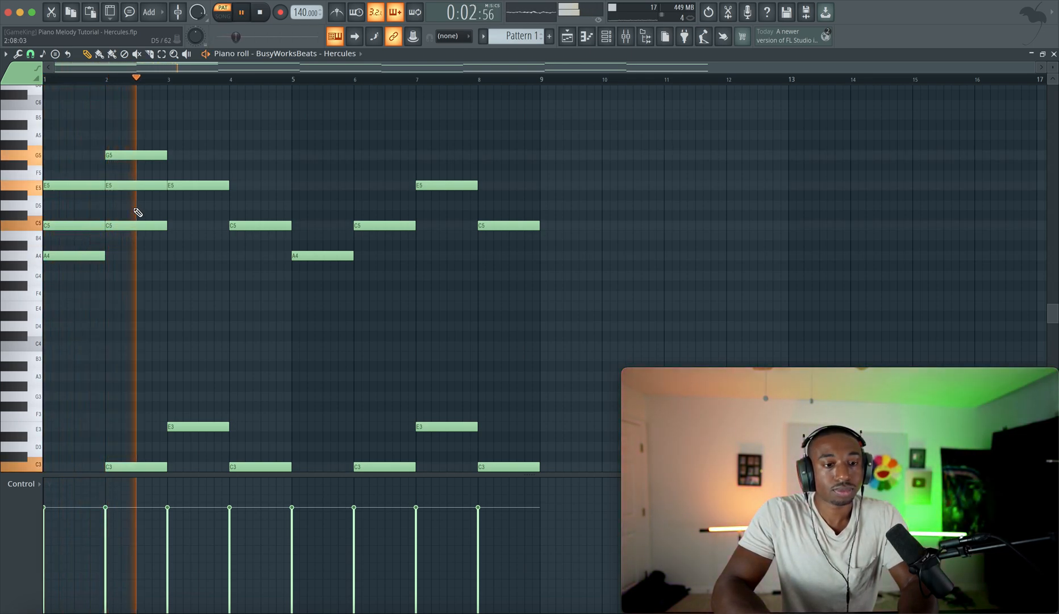
key(space)
Copy the bar 1 chord onto E5 in bar 3 and the bar 2 chord's E5 and G5 above the C5 in bar 4
drag(83, 263, 83, 153)
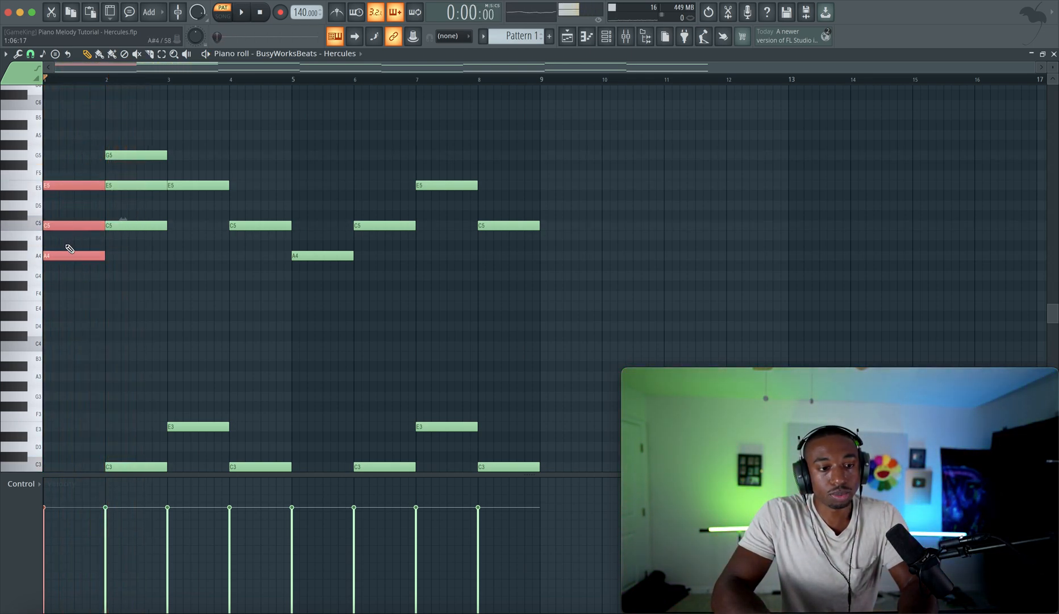
drag(103, 227, 184, 184)
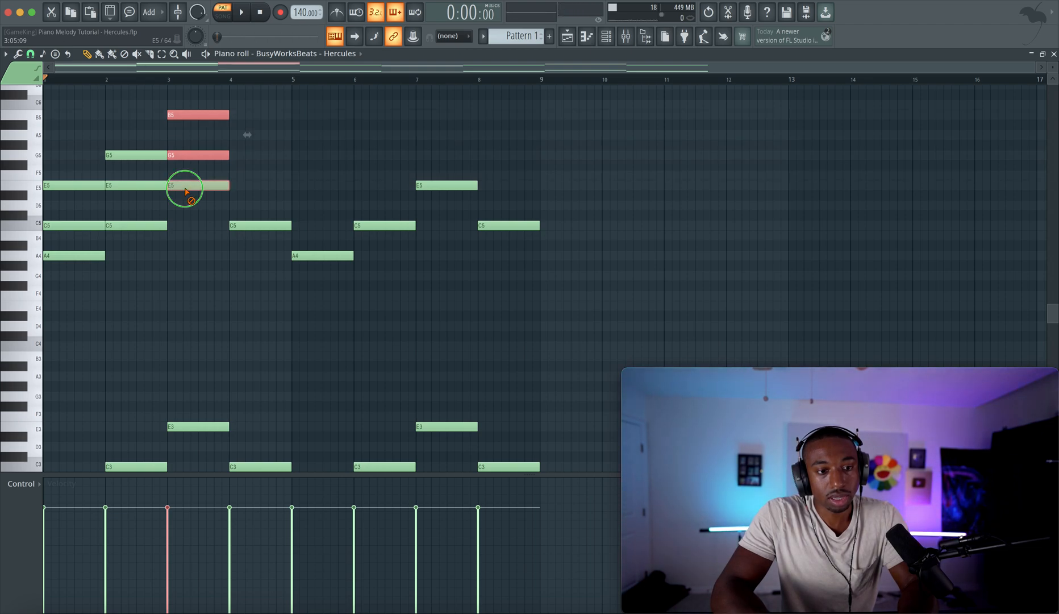
click(132, 182)
click(130, 181)
drag(275, 184, 247, 185)
click(257, 226)
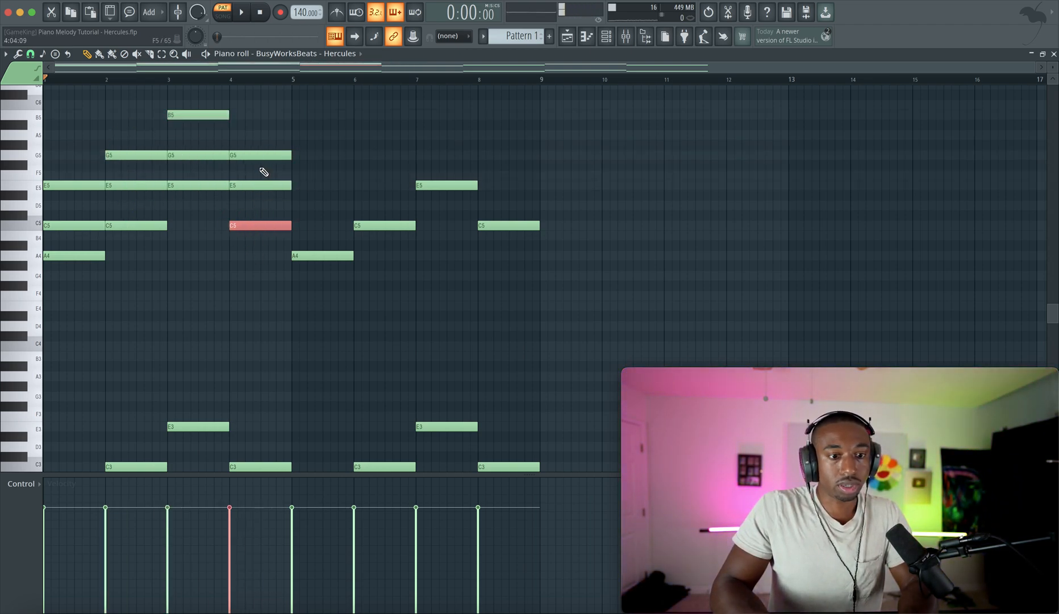
Replace the upper notes in bars 5 to 8 with a copy of the bar 1 to 4 chords and play the pattern
drag(553, 142, 46, 100)
key(Delete)
drag(62, 253, 314, 249)
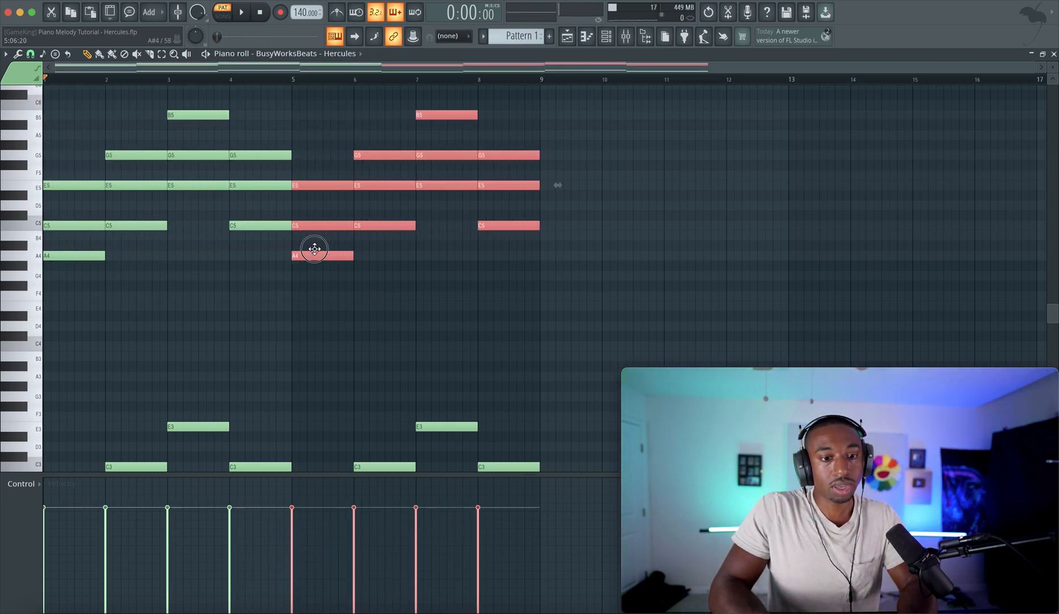
key(ctrl+d)
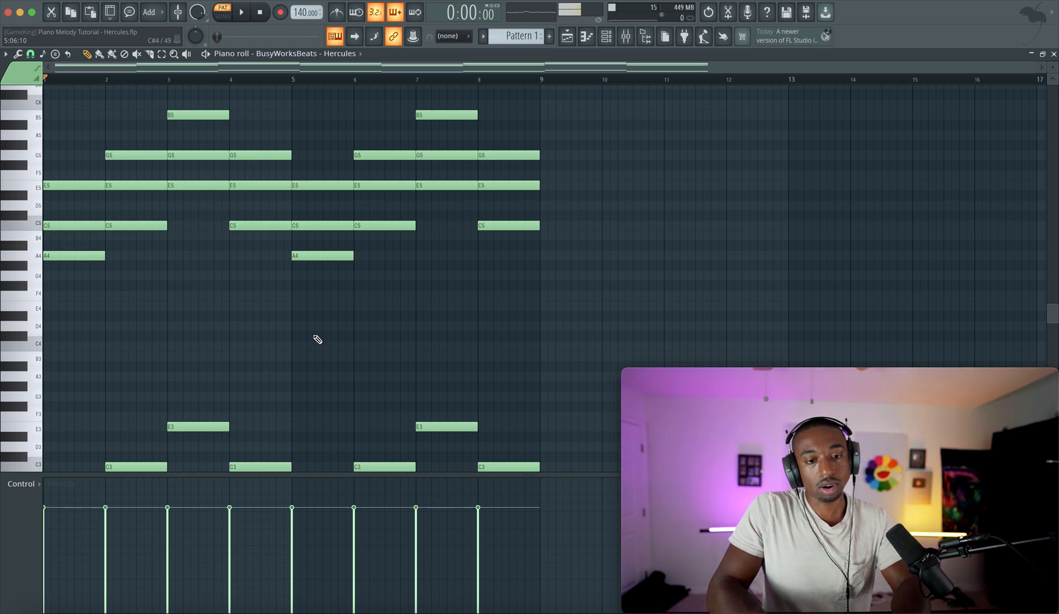
key(space)
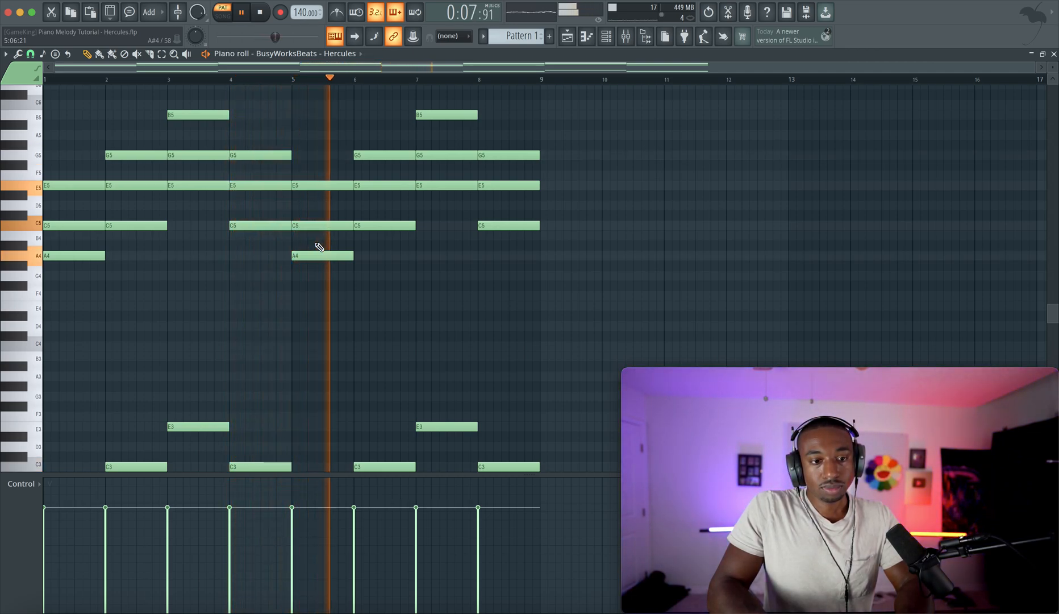
key(space)
Lower the G5 notes in bars 4 and 8 one octave to G4 and play back the progression
drag(272, 153, 128, 159)
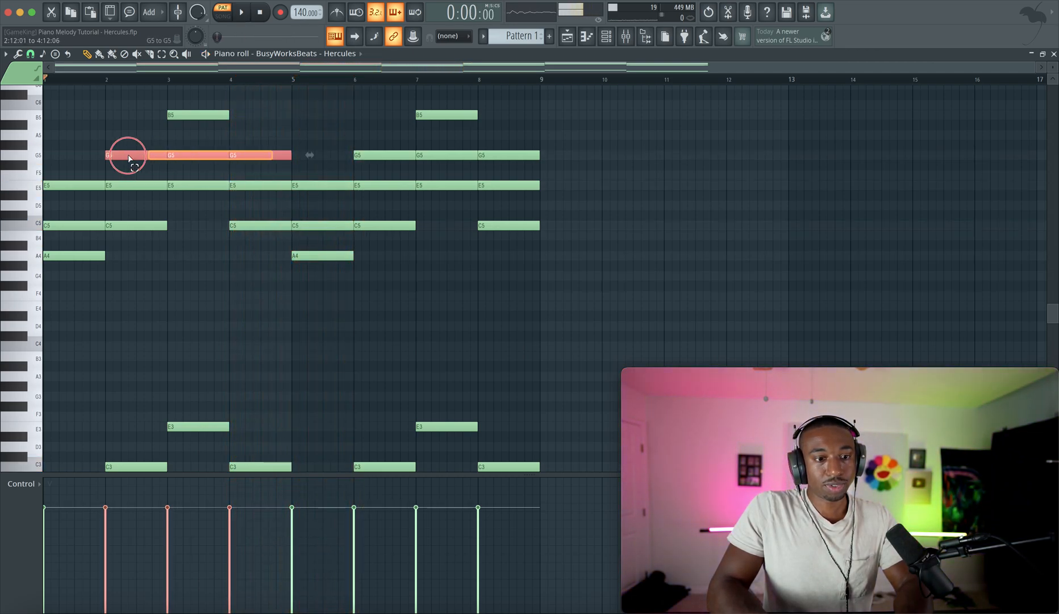
click(243, 156)
key(ctrl+Down)
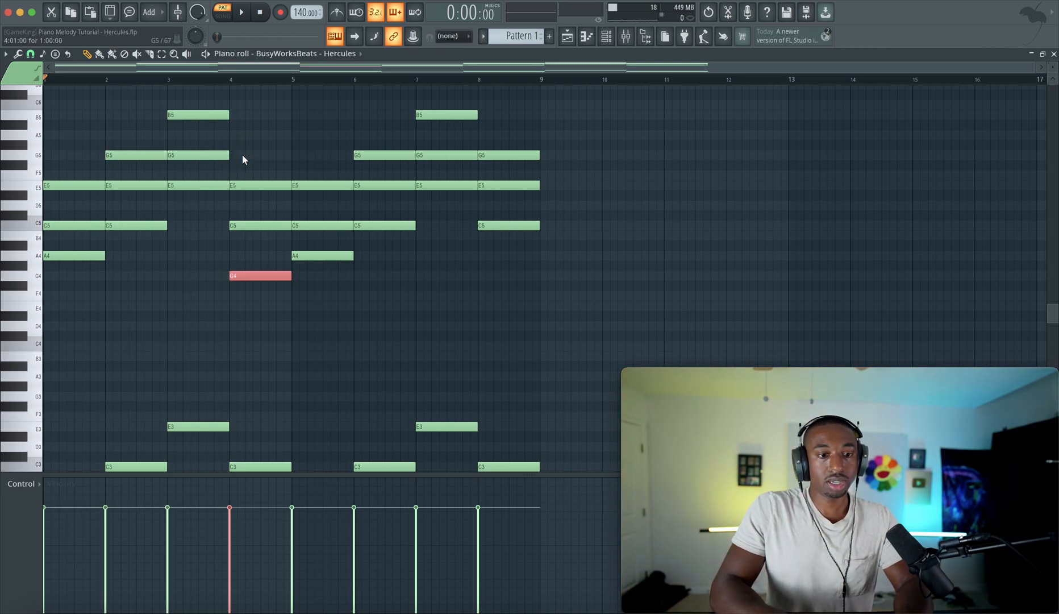
click(512, 155)
key(ctrl+Down)
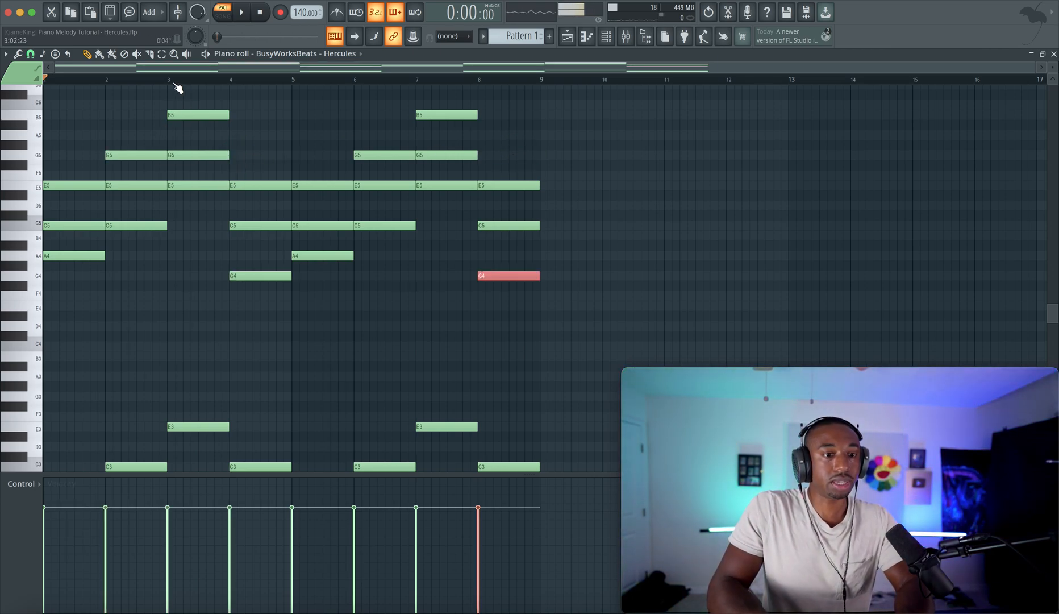
key(space)
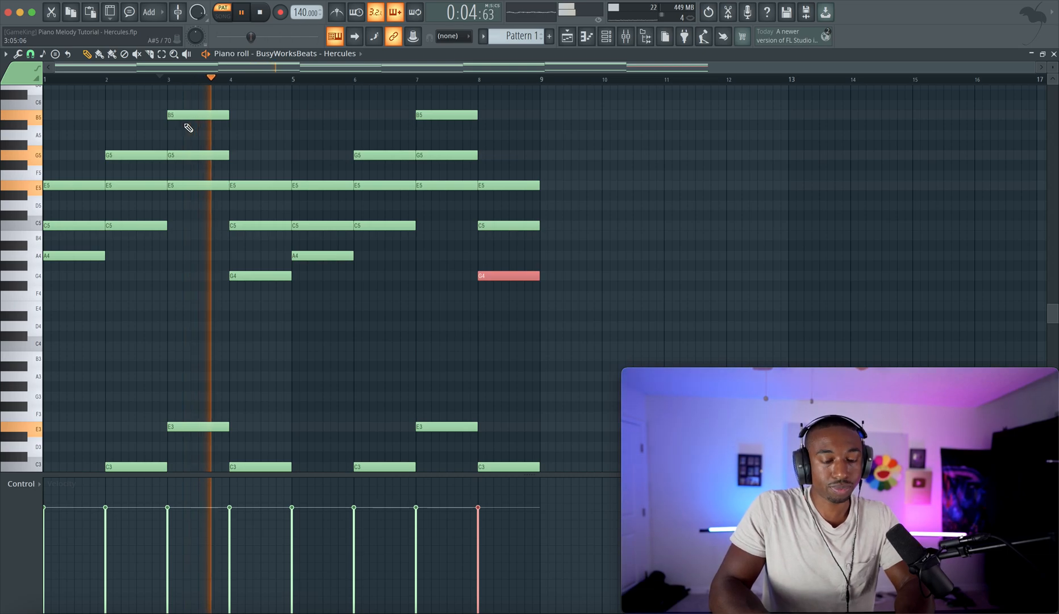
key(space)
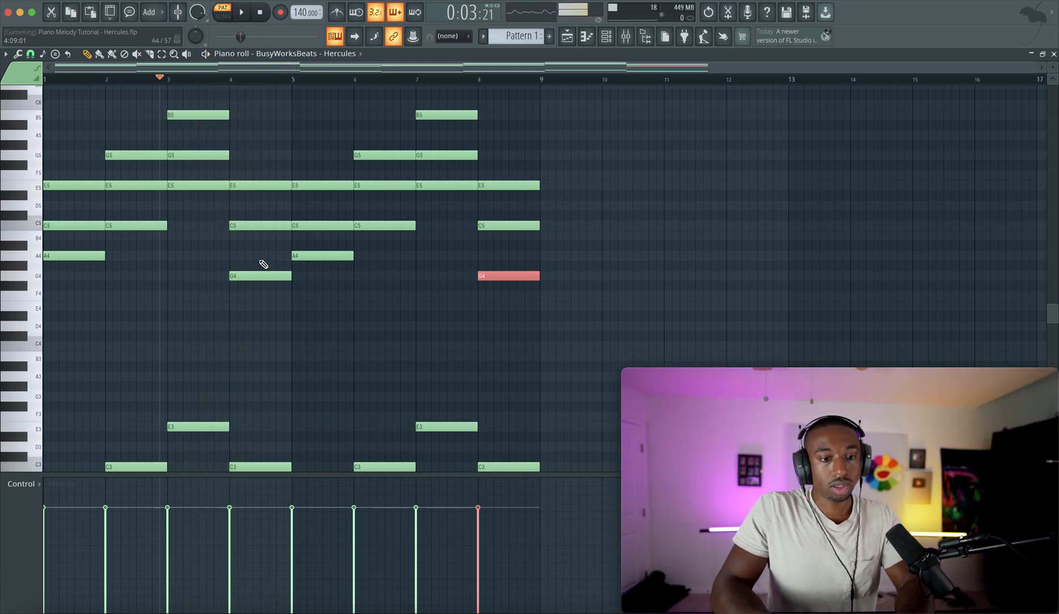
Move the G4 in bar 4 back up an octave and lower the B5 notes in bars 3 and 7 to B4
drag(261, 260, 240, 310)
key(ctrl+Up)
drag(214, 121, 213, 121)
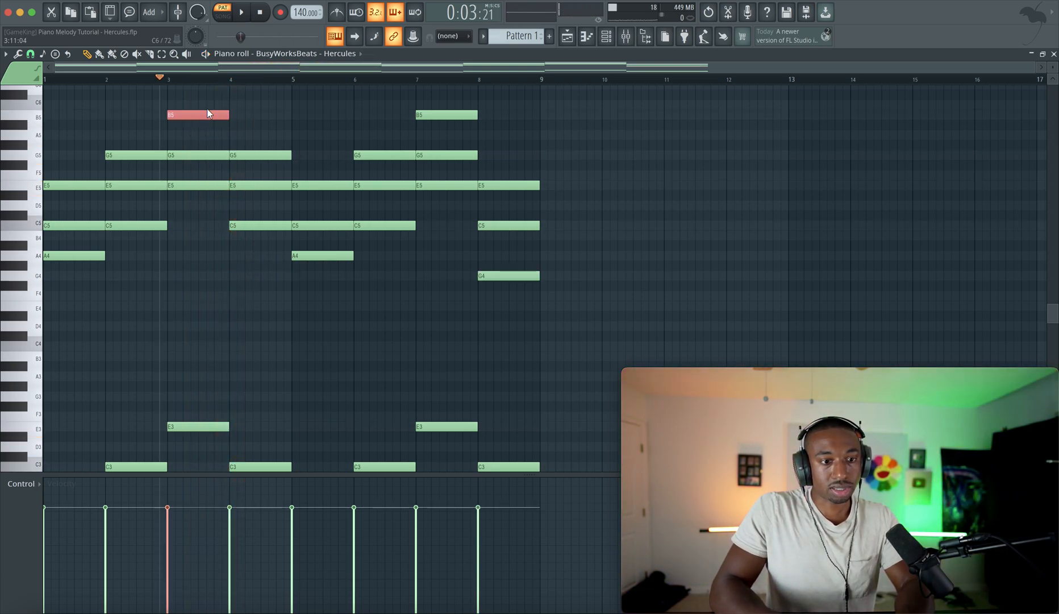
key(ctrl+Down)
key(space)
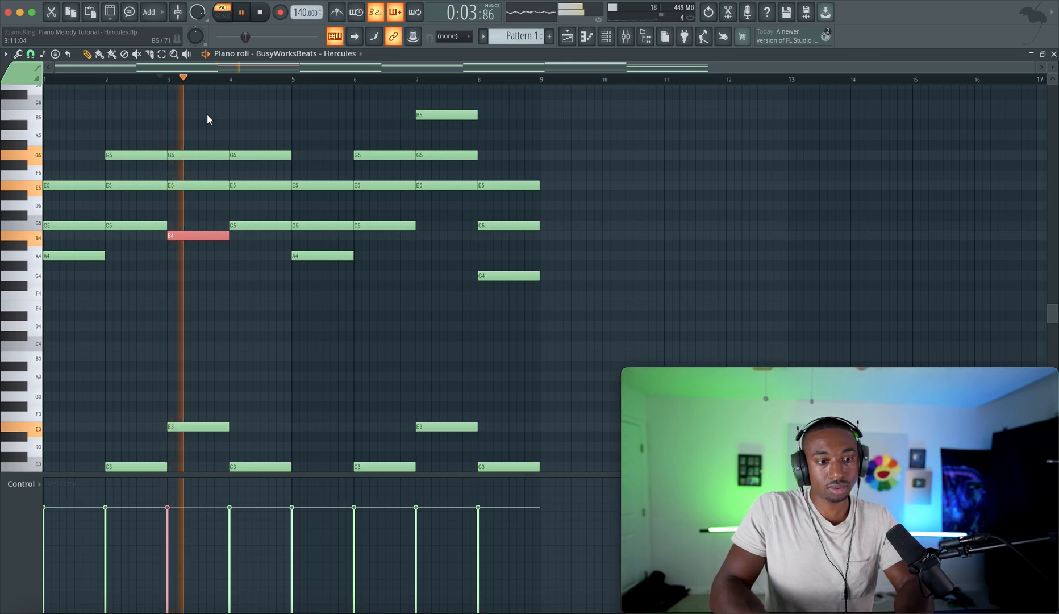
drag(444, 123, 433, 104)
key(space)
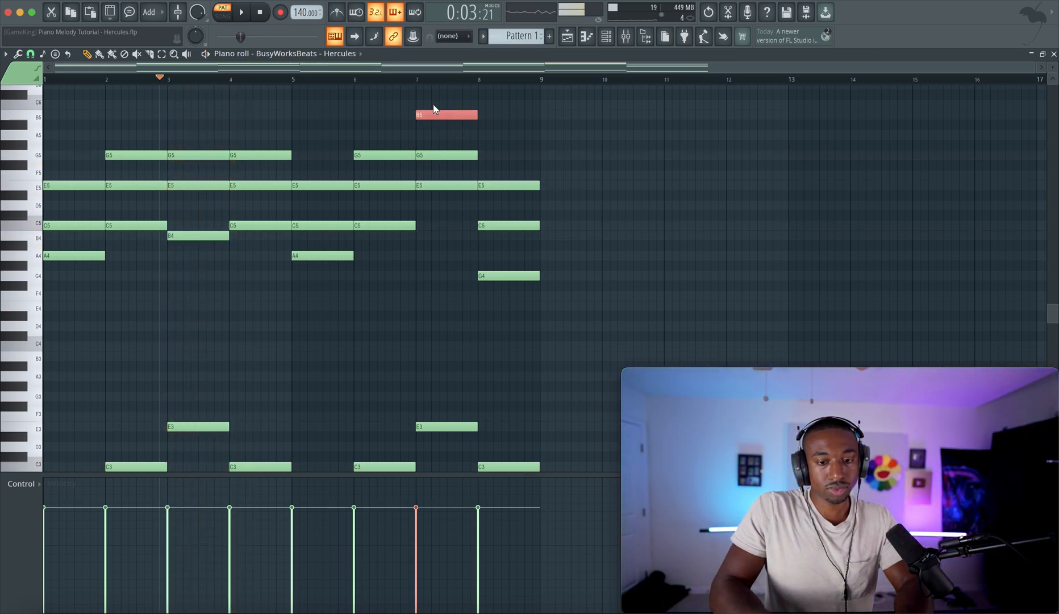
key(ctrl+Down)
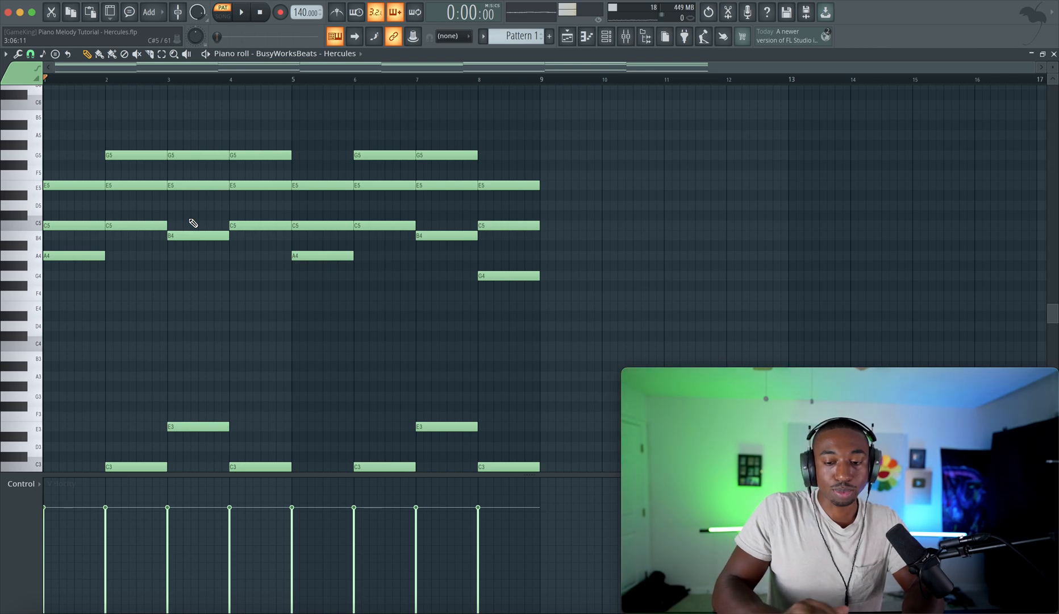
Play the progression and lower the G5 in bar 4 one octave to G4
key(space)
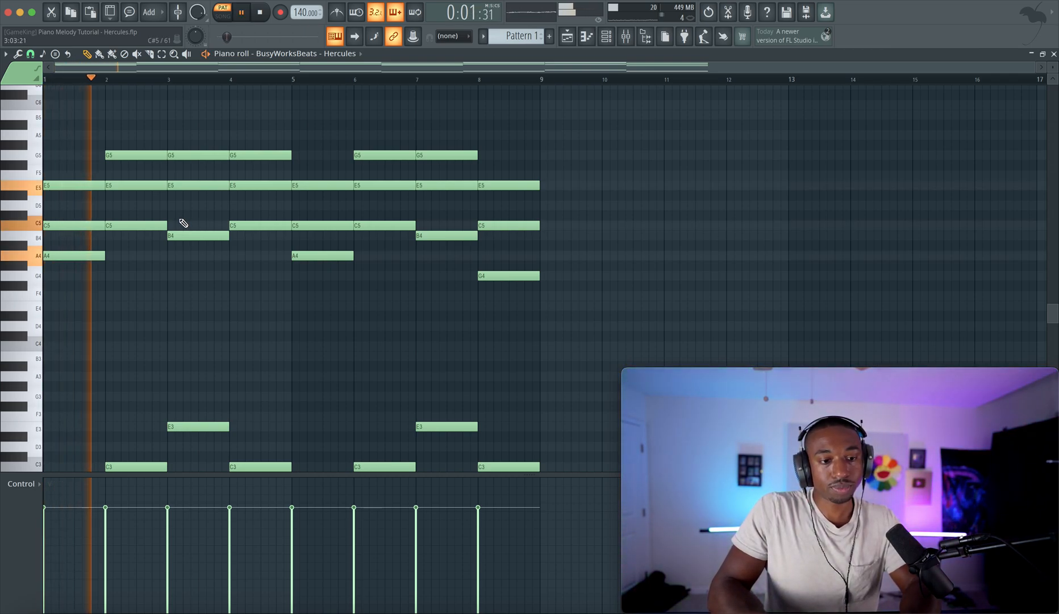
click(254, 155)
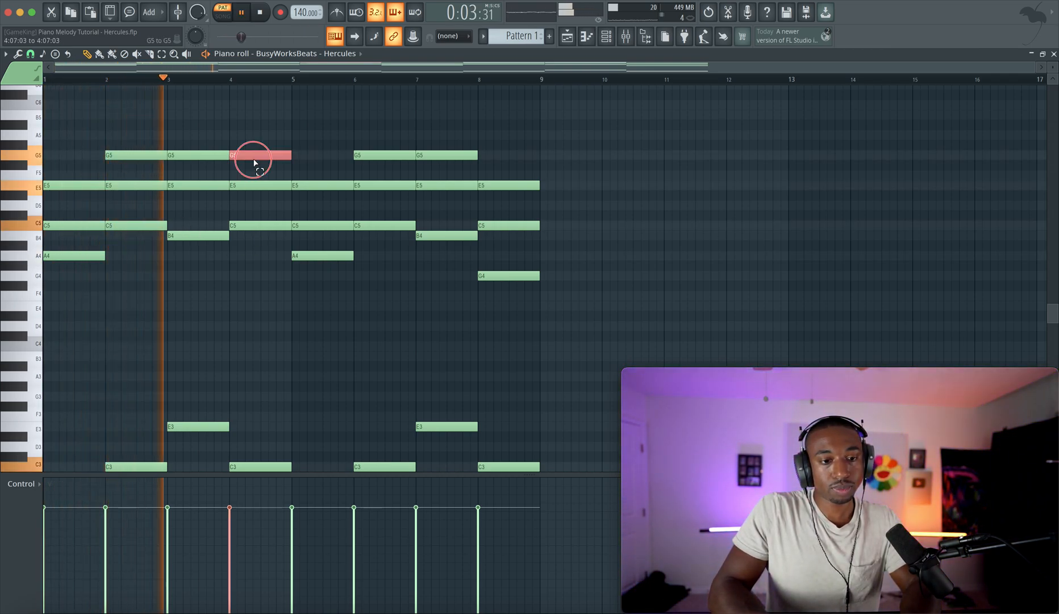
key(ctrl+Down)
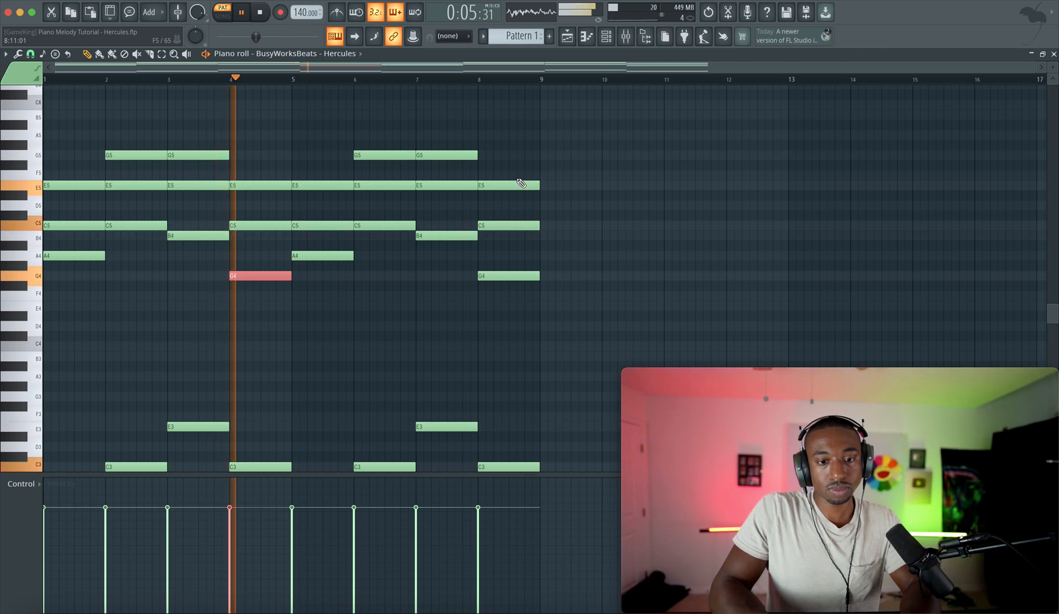
key(space)
Replace the G4 in bar 4 with F#5, add an F#5 in bar 8 and play the pattern
click(206, 153)
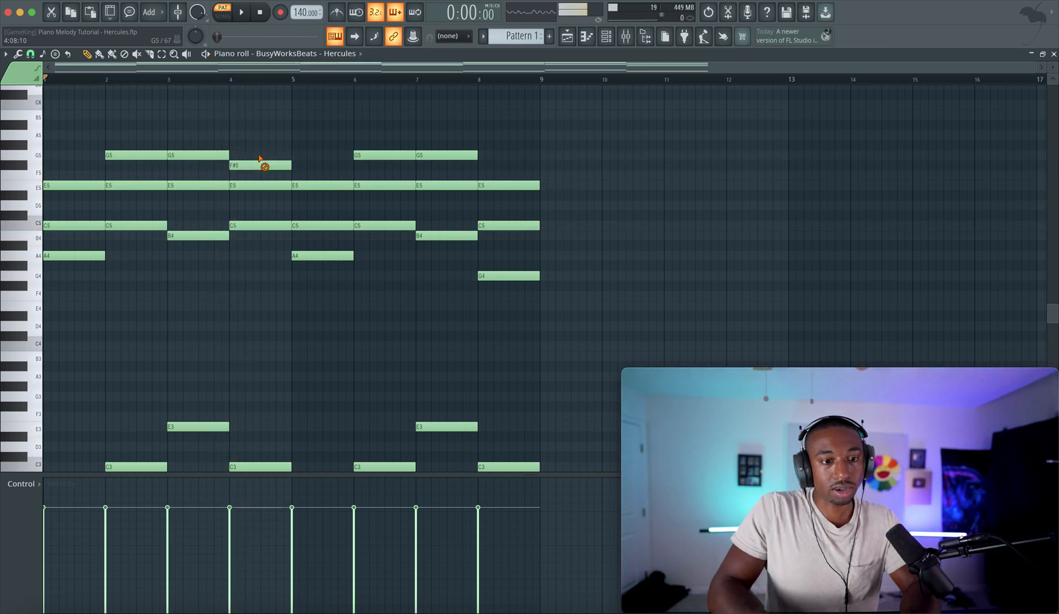
click(487, 166)
key(space)
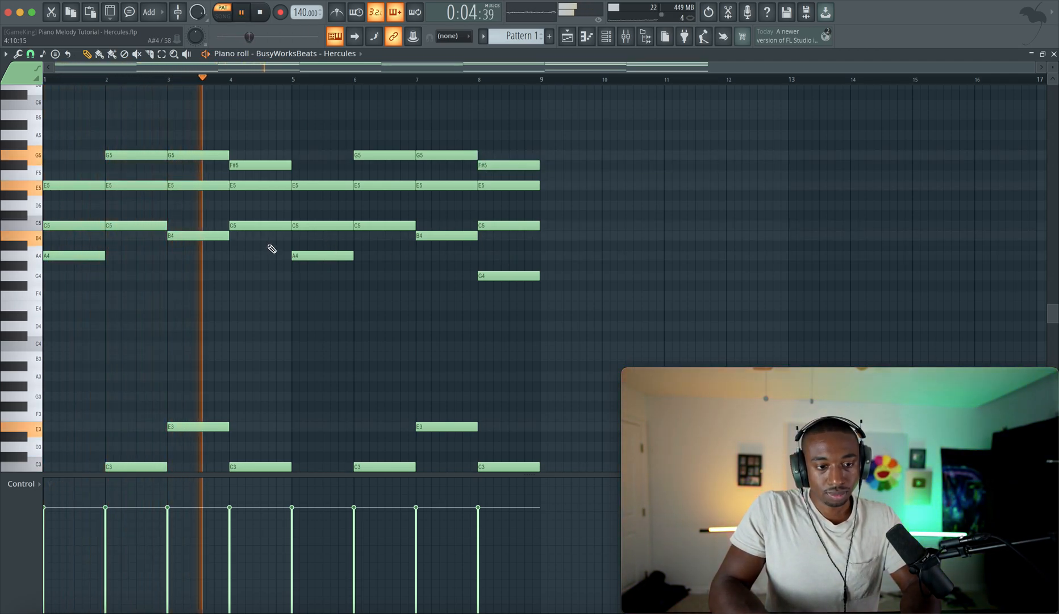
key(space)
Lower the bar 4 C5 to B4 and the bar 4 E5 to D5, and start playback
drag(258, 180, 255, 236)
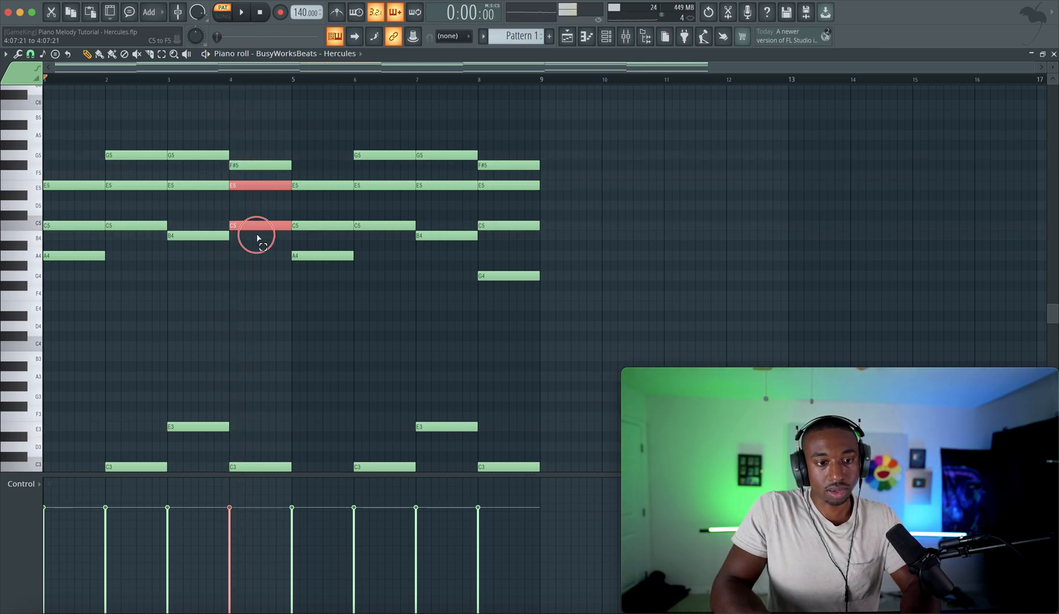
key(Down)
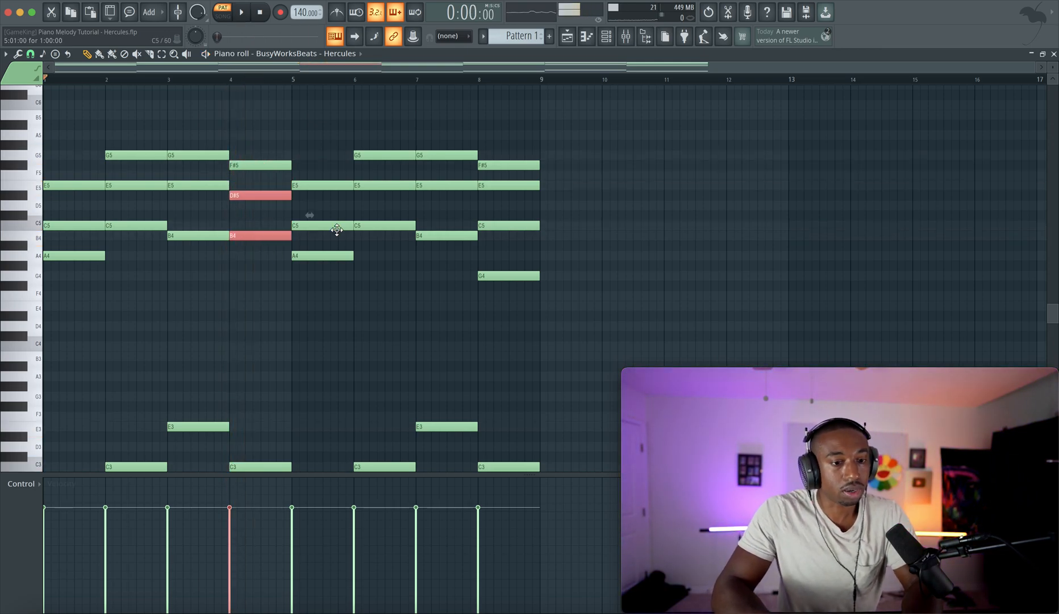
drag(252, 217, 249, 197)
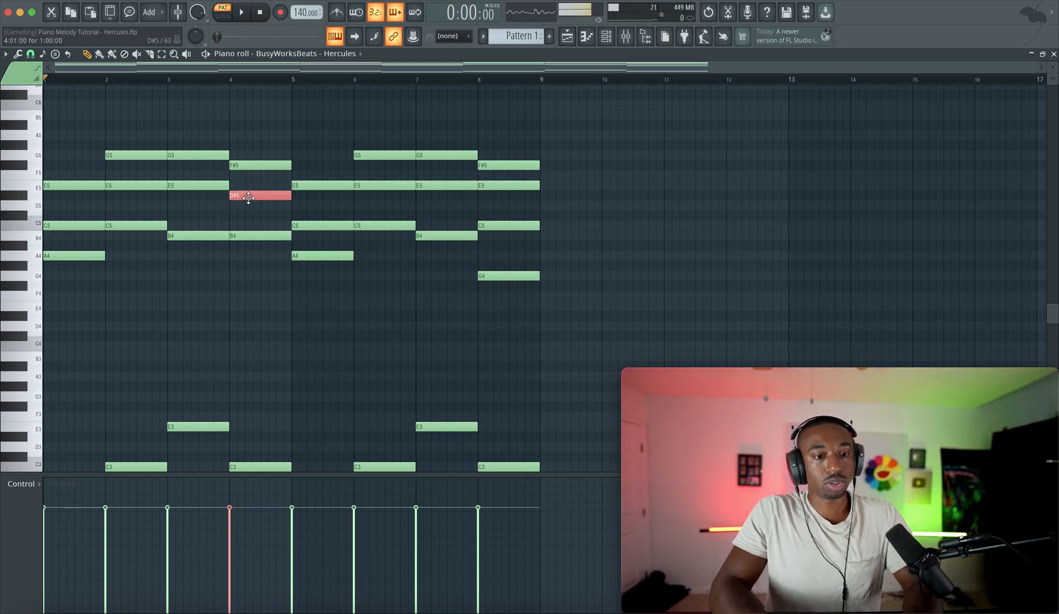
key(shift+Down)
key(space)
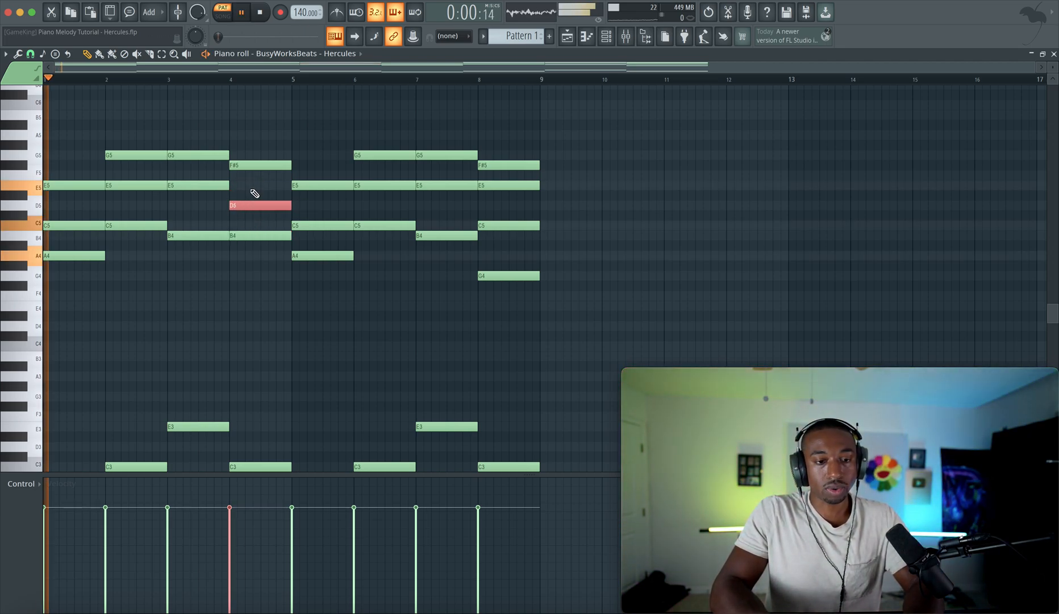
Delete the F#5, E5, C5 and G4 notes in bar 8, keeping the bass note
right_click(522, 166)
right_click(522, 185)
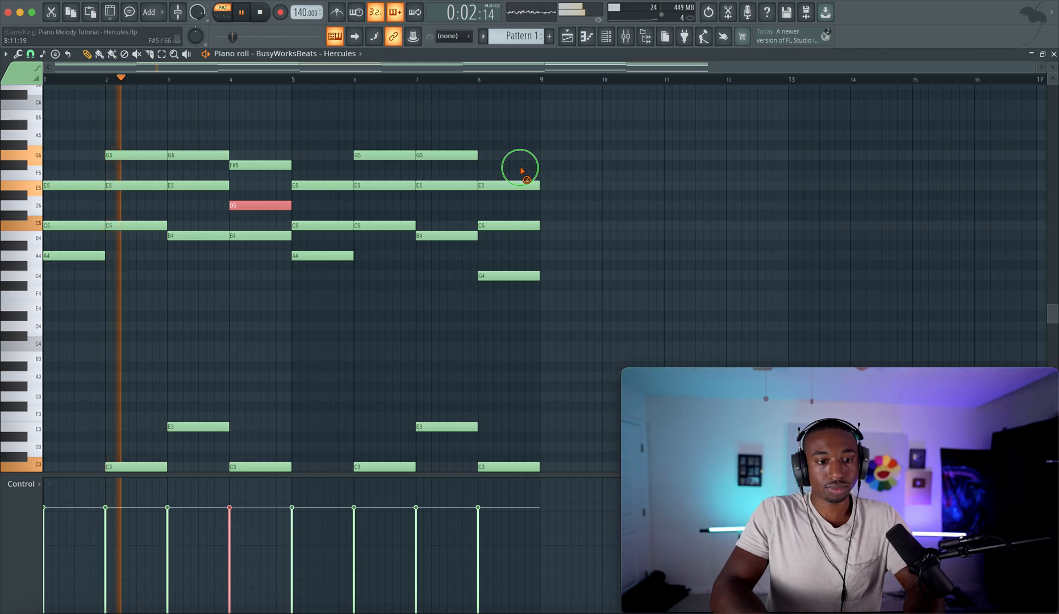
right_click(521, 226)
right_click(522, 276)
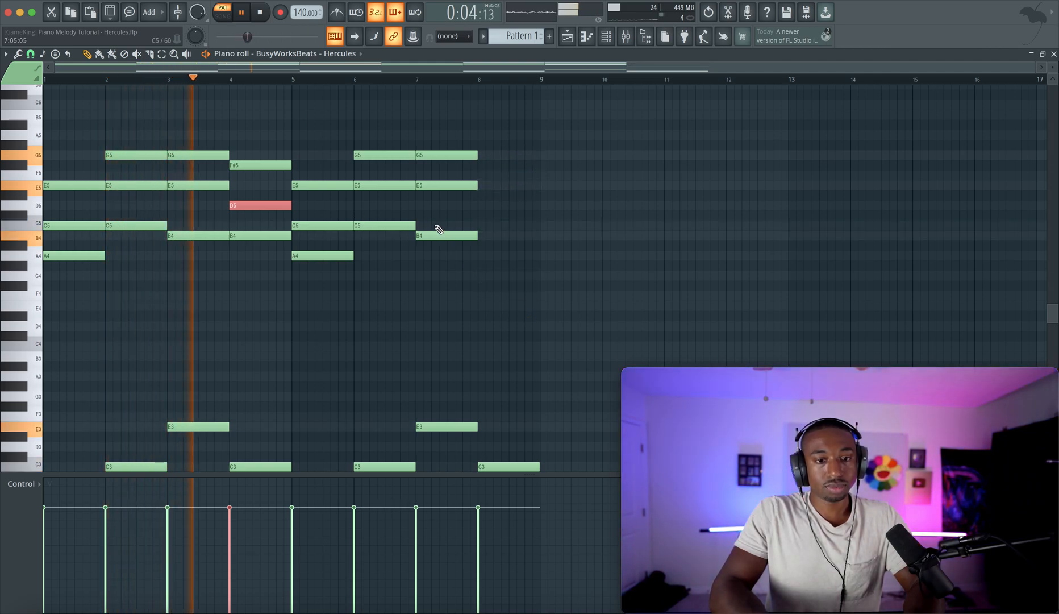
Raise the B4 in bar 7 one octave to B5 and stop playback
click(445, 236)
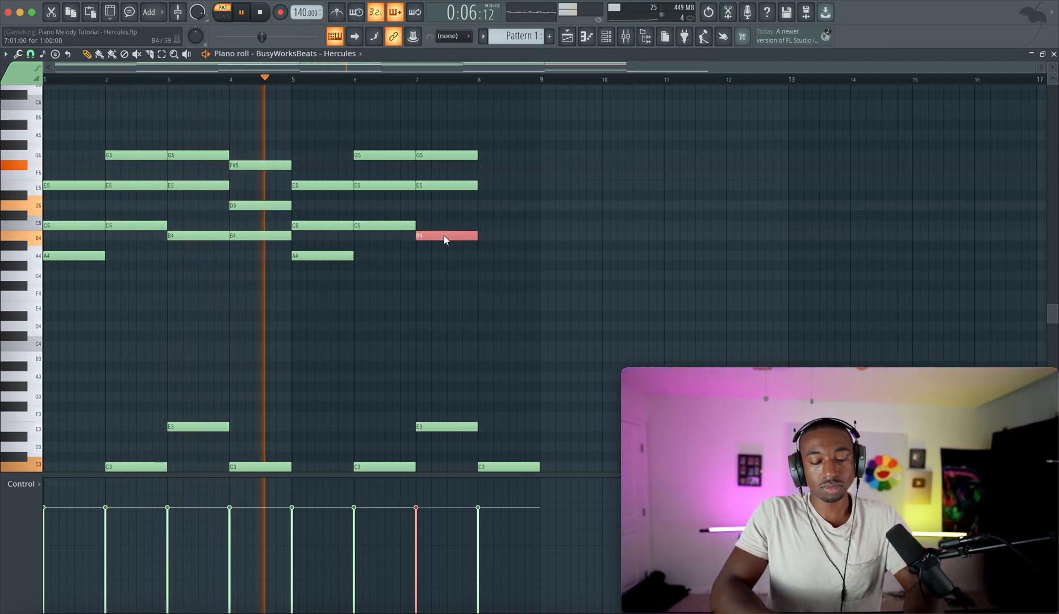
key(ctrl+Up)
key(space)
Compare the bass note in bar 4 with the B4, D5 and F#5 chord above it and play the progression
scroll(267, 288, down, 5)
click(263, 303)
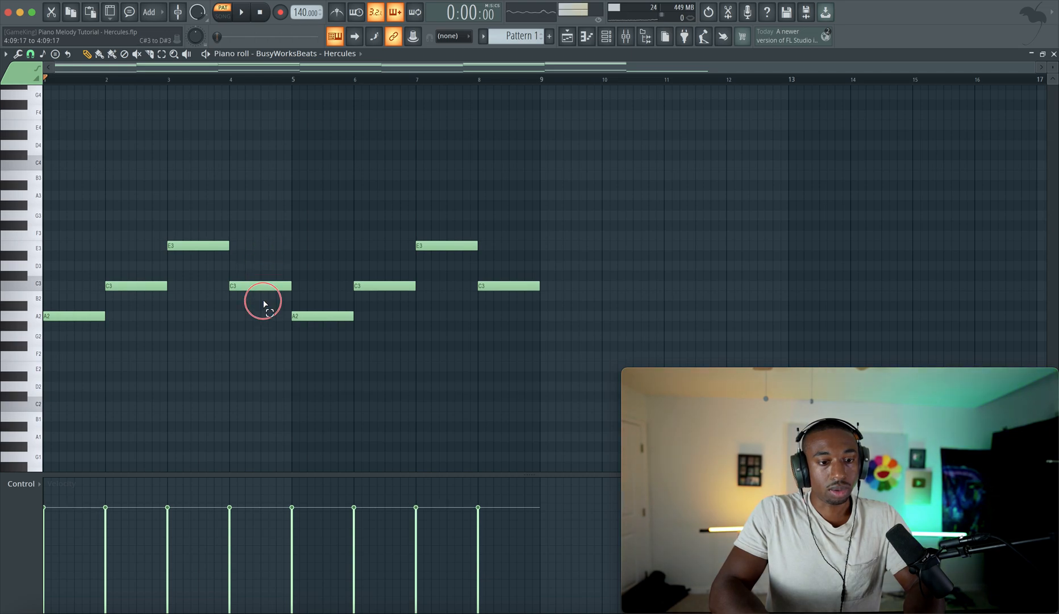
scroll(263, 341, up, 3)
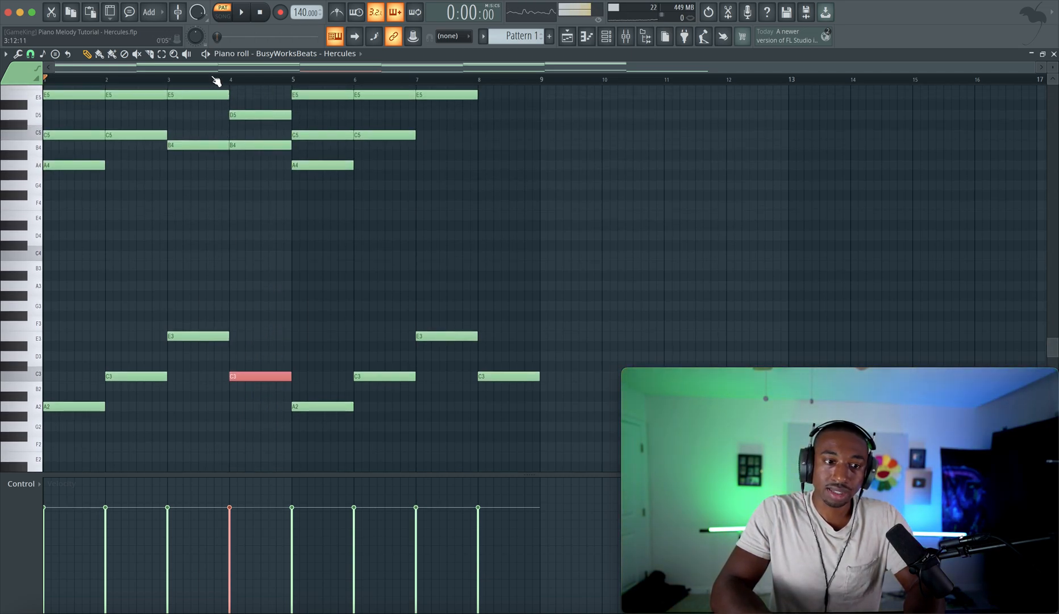
click(256, 147)
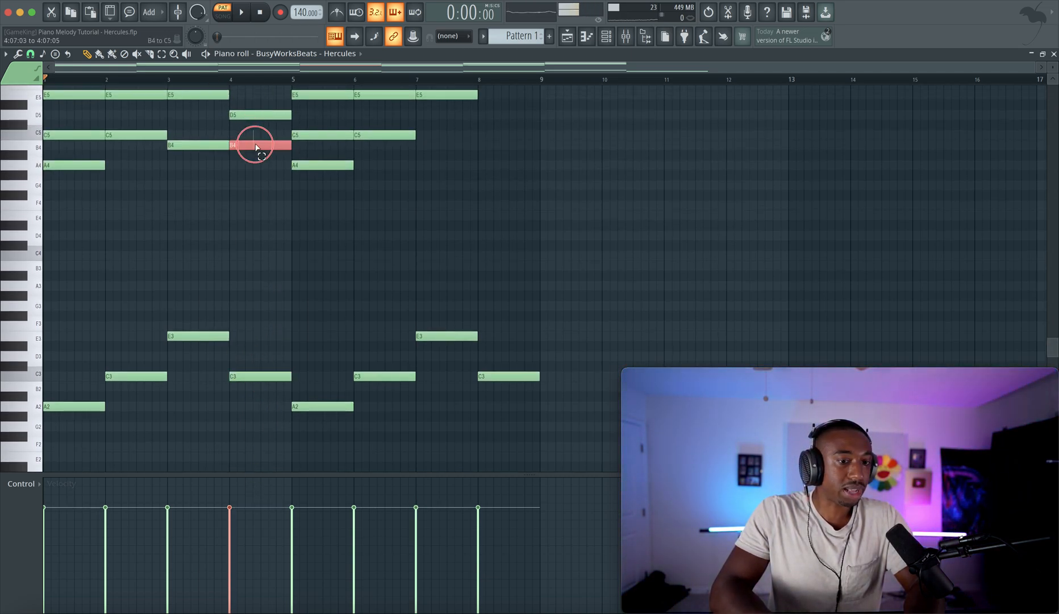
key(space)
scroll(245, 318, up, 2)
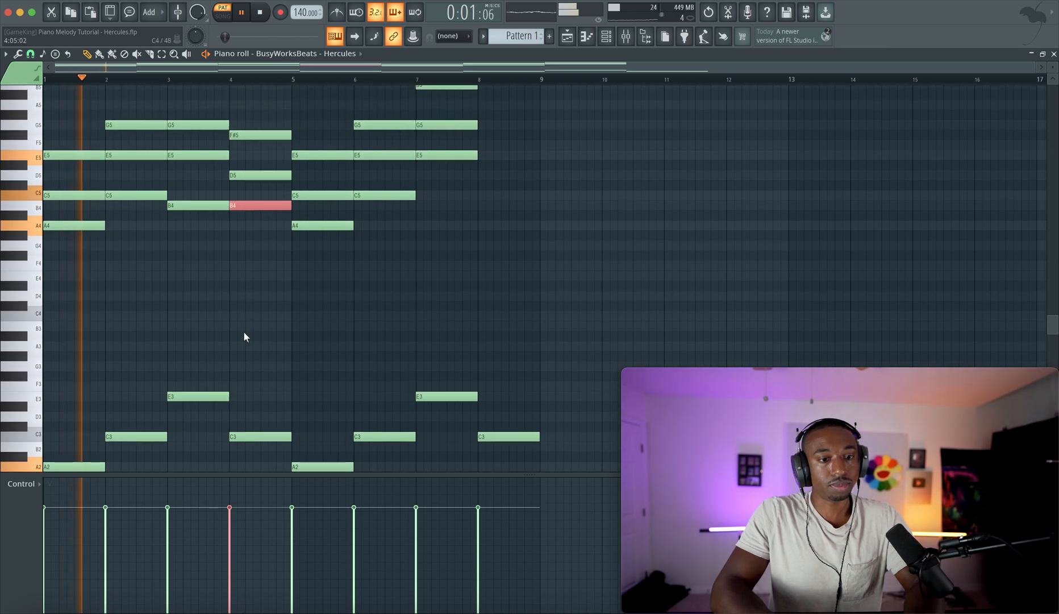
click(243, 437)
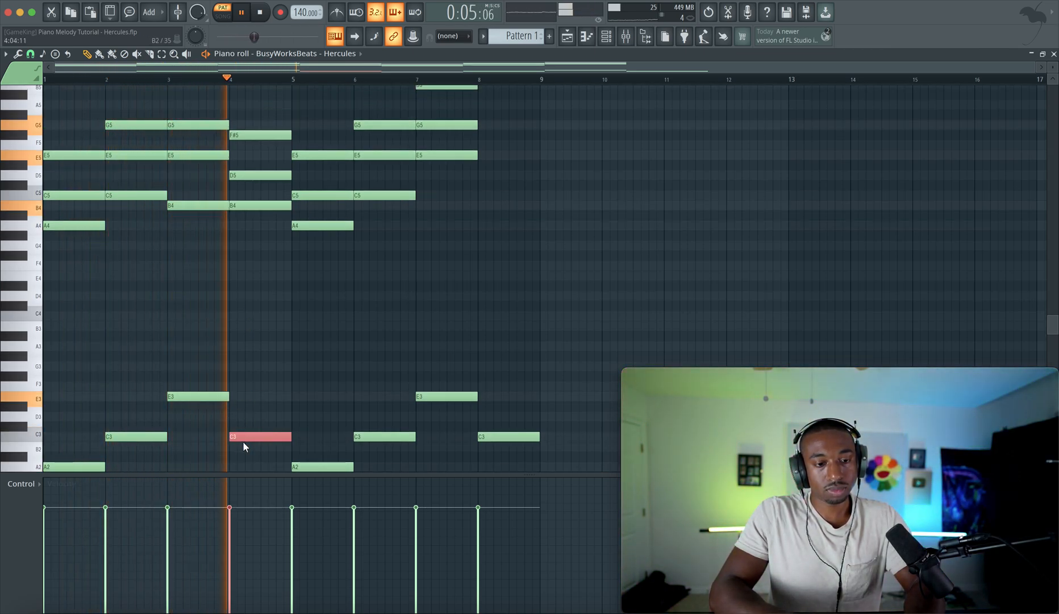
key(space)
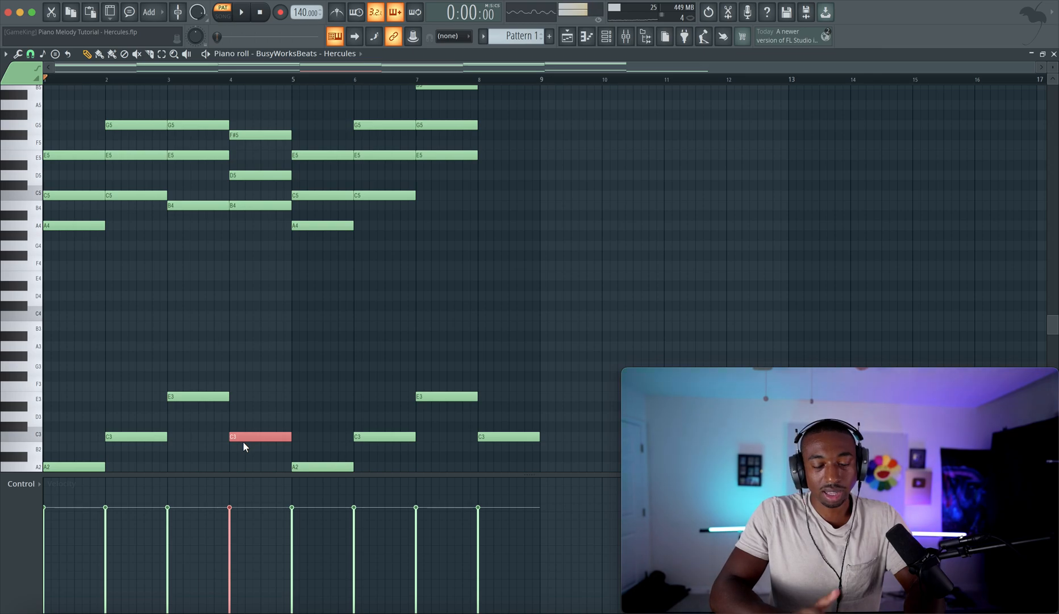
Lower the B5 in bar 7 to B4 and copy the bar 4 chord of B4, D5 and F#5 into bar 8
scroll(335, 347, up, 2)
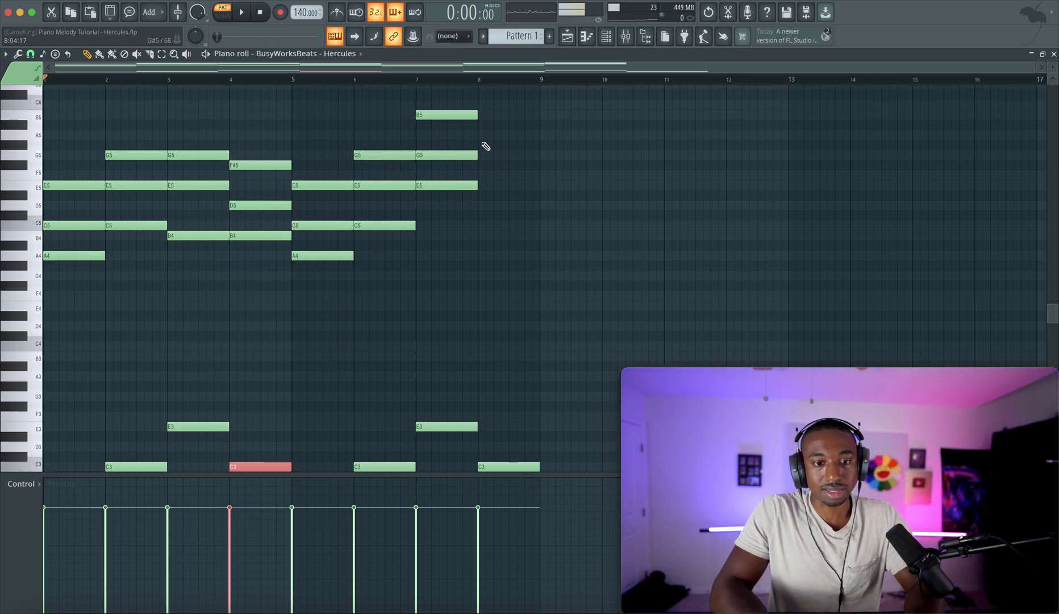
drag(457, 115, 454, 206)
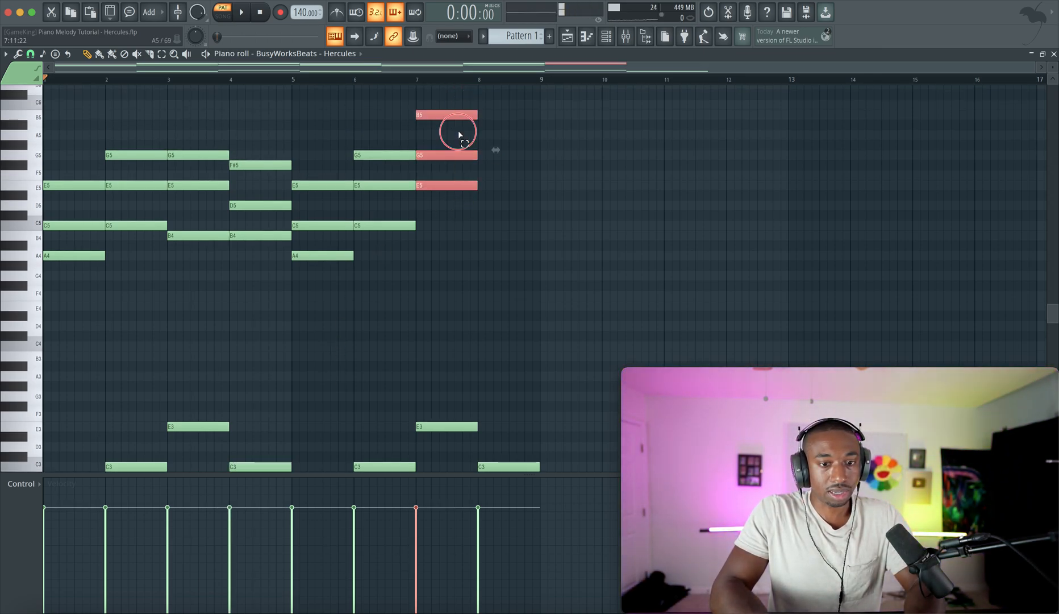
drag(458, 134, 459, 90)
key(super+Down)
drag(254, 134, 503, 236)
Lower the bass note in bar 8 from C3 to B2 and play back the pattern
scroll(509, 318, down, 5)
click(511, 346)
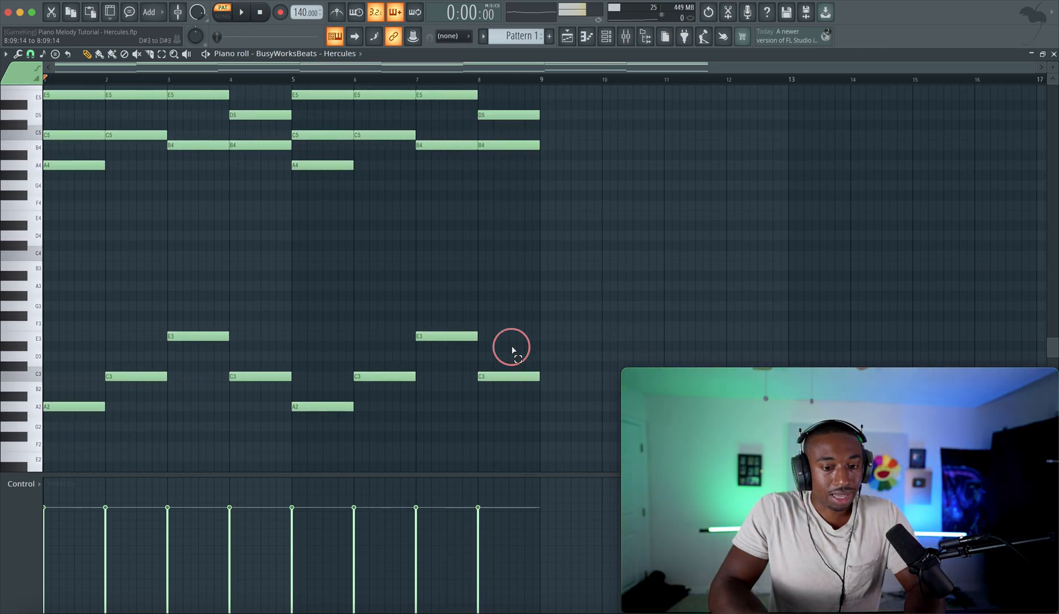
drag(511, 346, 510, 387)
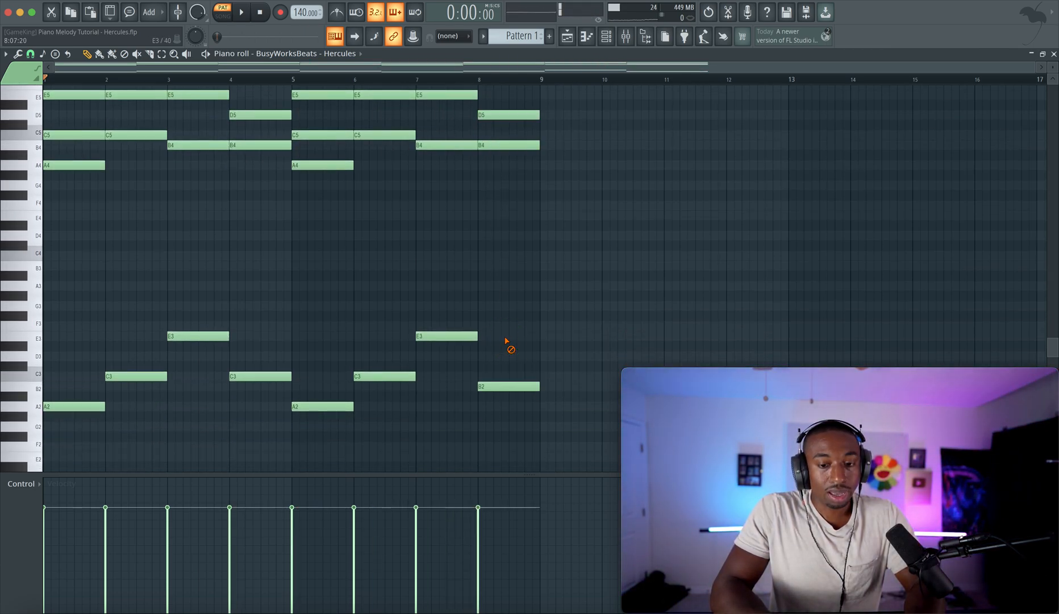
key(space)
ctrl+scroll(456, 305, down, 1)
scroll(456, 306, up, 3)
key(space)
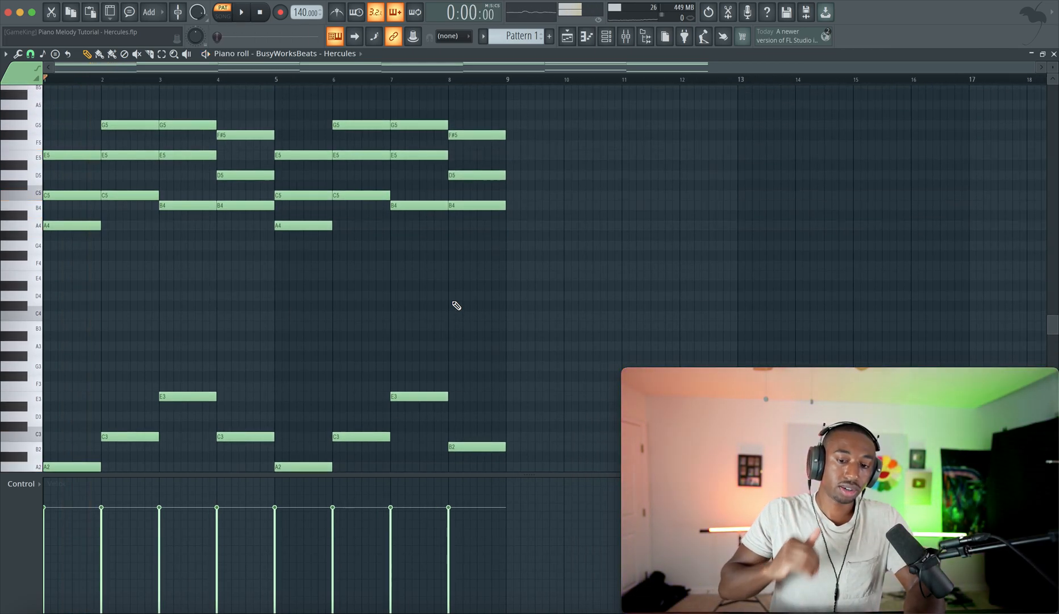
Copy the top note of each chord in bars 1 to 8, raise the copies one octave and play the pattern
scroll(457, 305, up, 3)
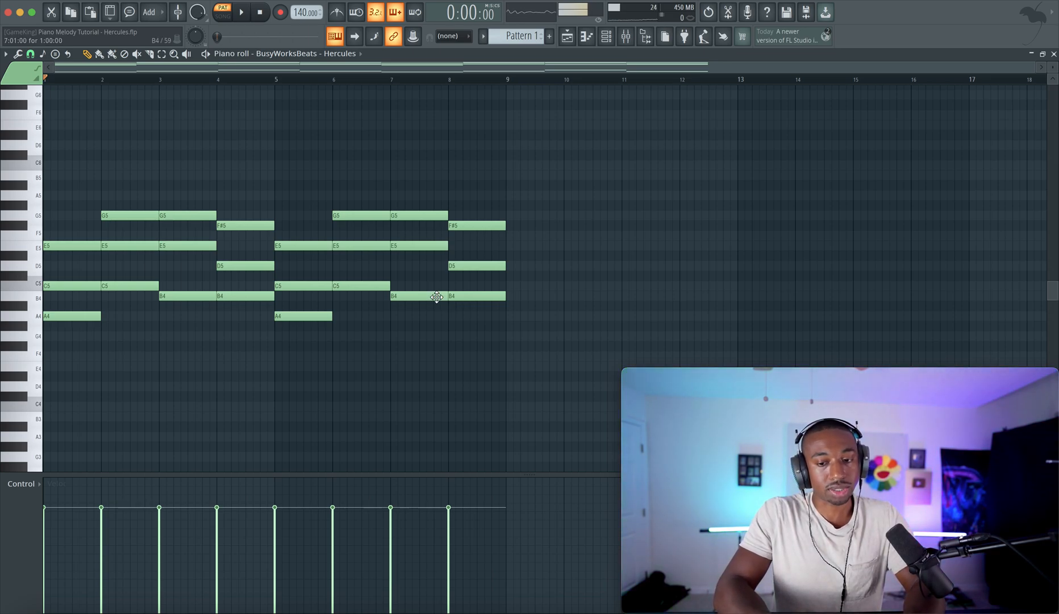
scroll(315, 308, up, 3)
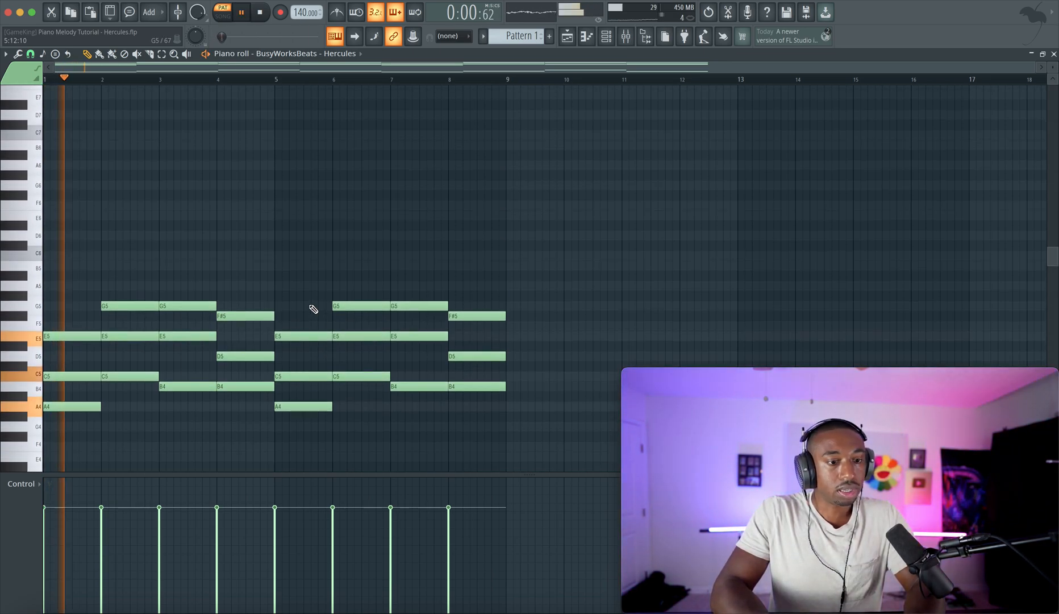
click(66, 338)
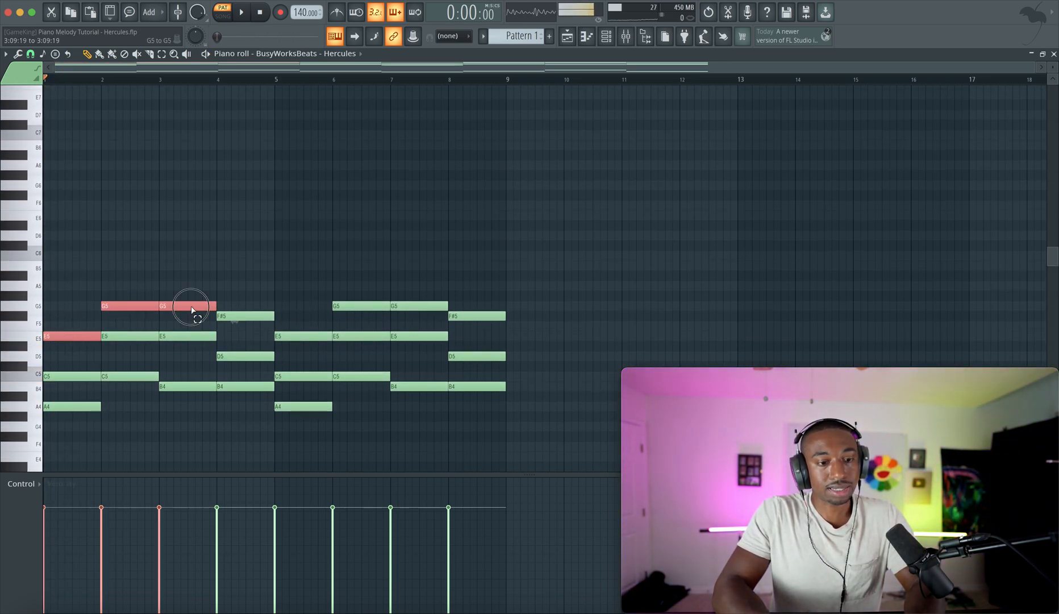
click(307, 336)
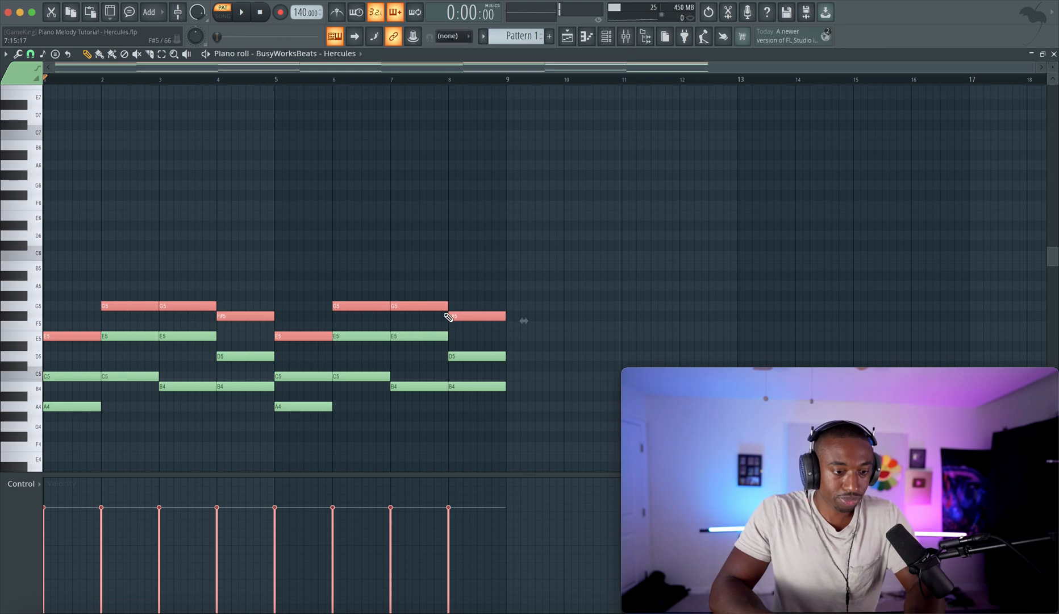
key(ctrl+c)
key(ctrl+v)
key(ctrl+Up)
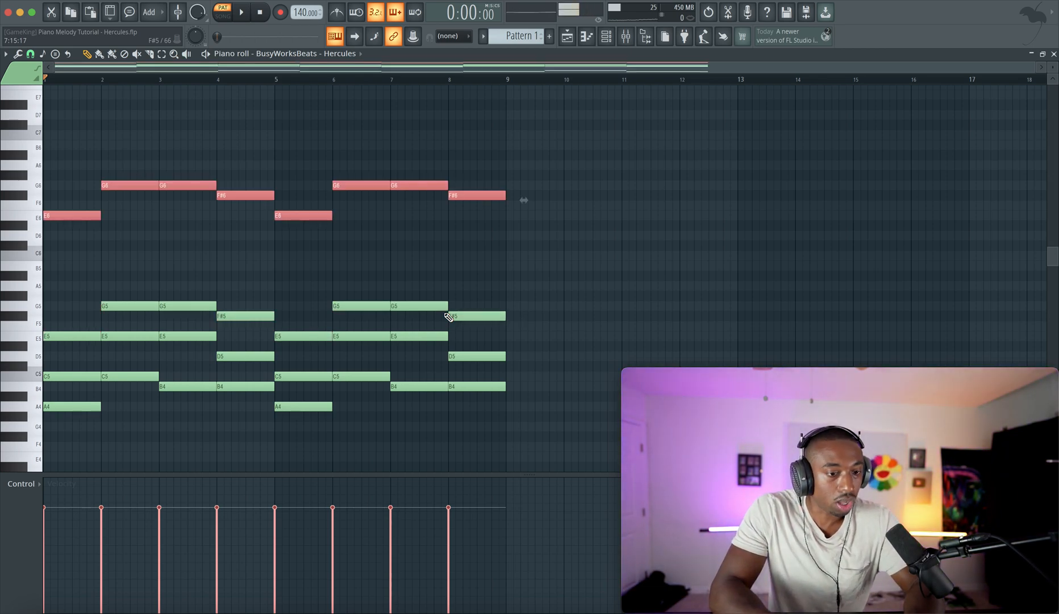
key(ctrl+d)
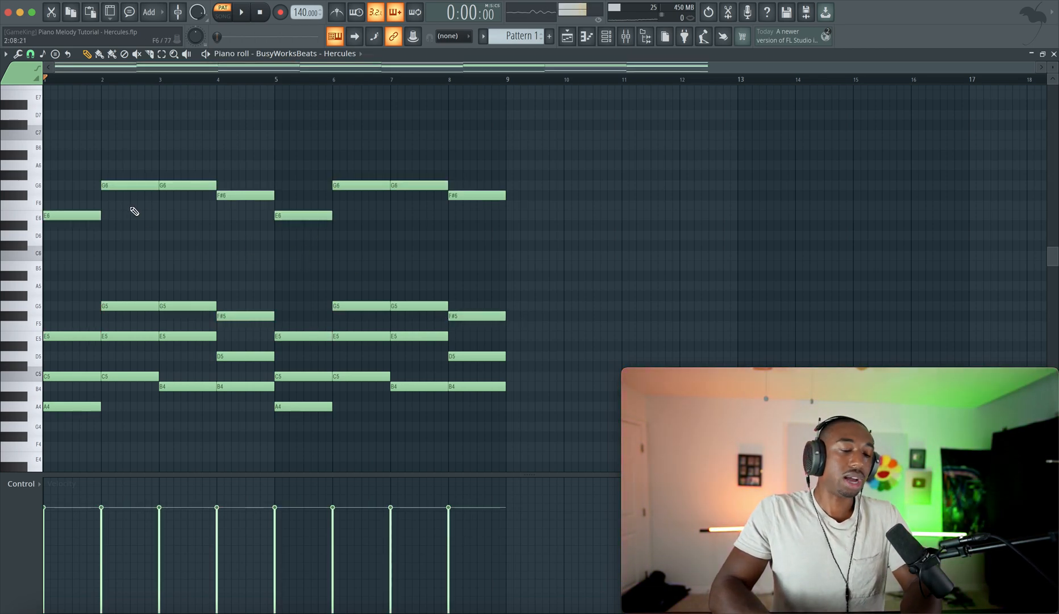
key(space)
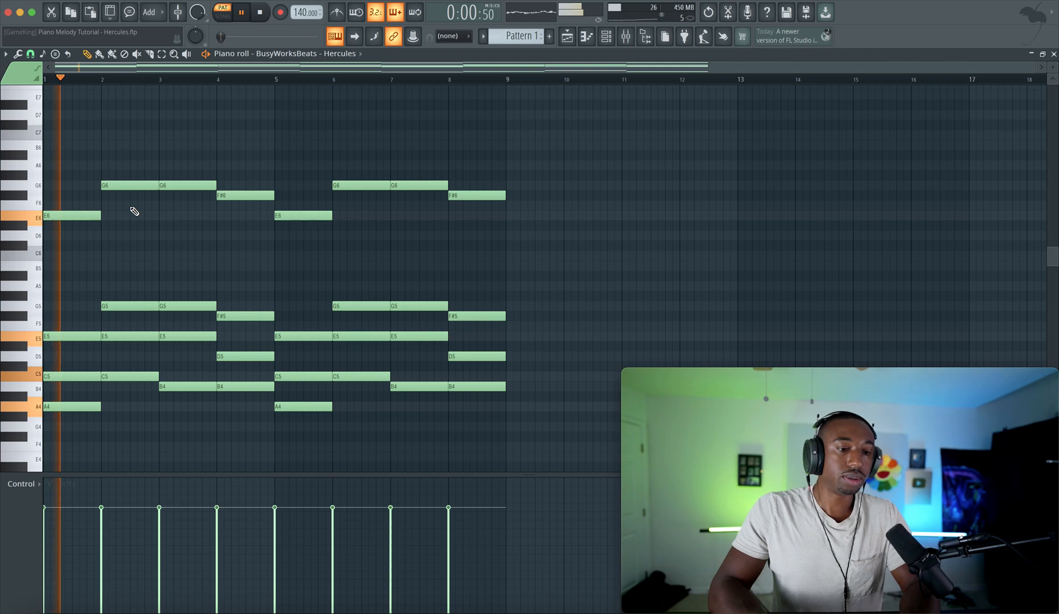
key(space)
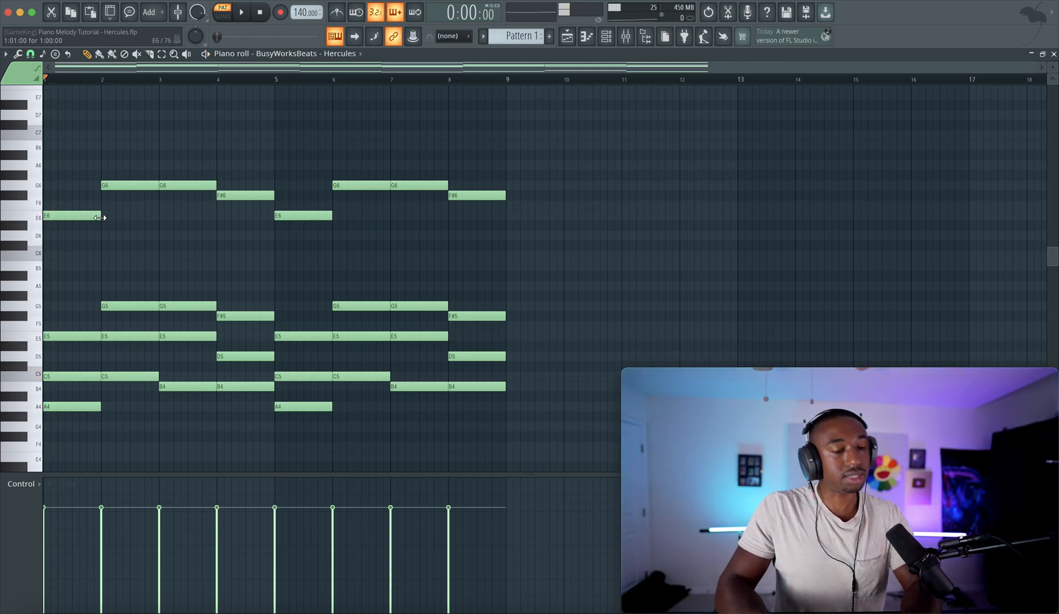
Play the pattern briefly and shorten the E6 in bar 1 to half a bar
key(space)
key(space)
drag(100, 217, 71, 218)
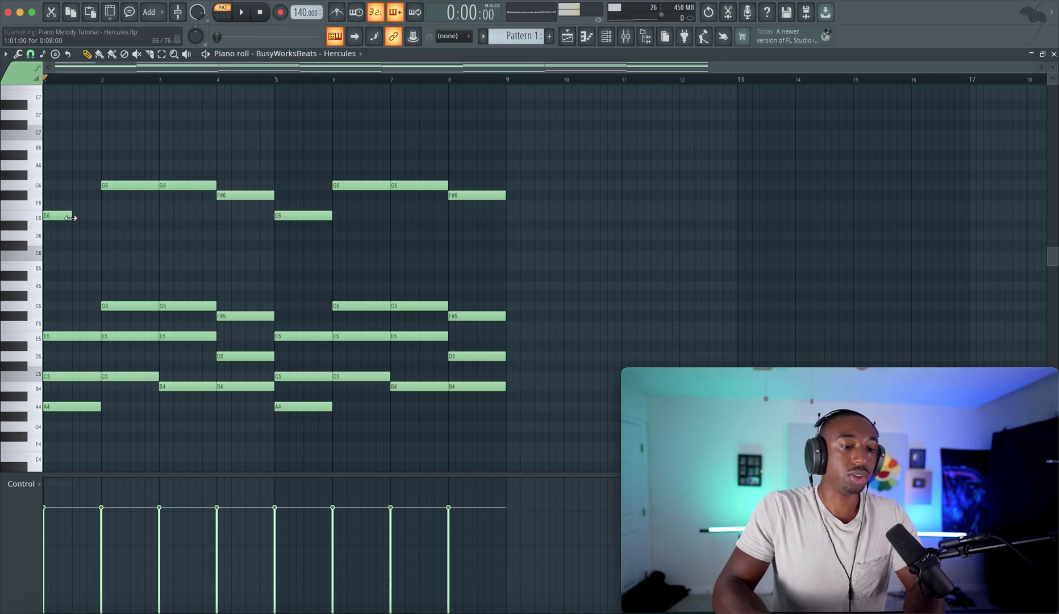
Add a half-bar copy of the E6 in the second half of bar 1, raise it to B6 and start playback
click(55, 218)
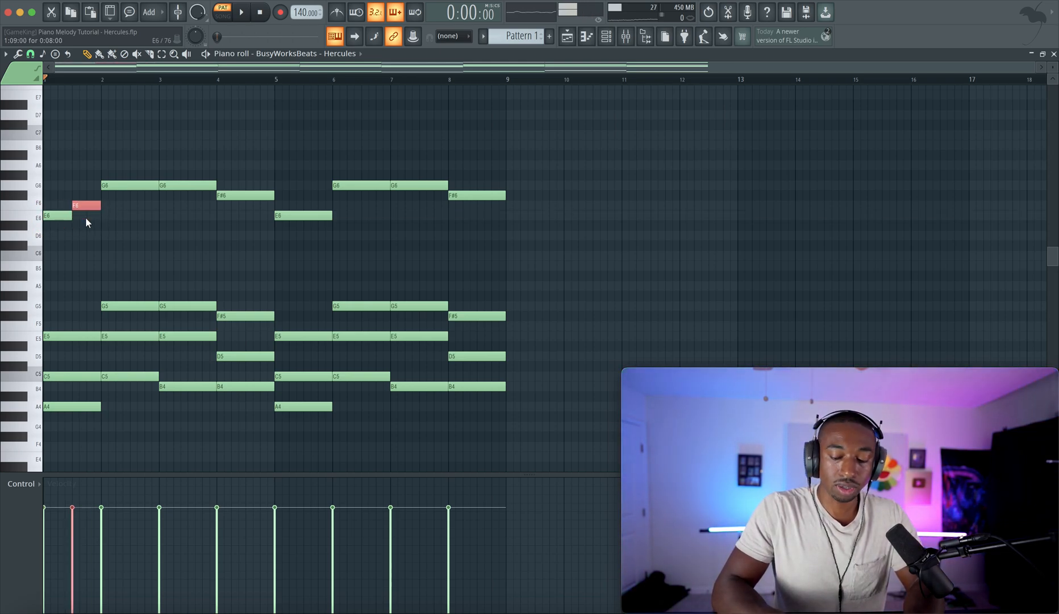
key(shift+Up)
key(shift+Up)
key(shift+Up)
key(shift+Up)
key(shift+Up)
key(shift+Up)
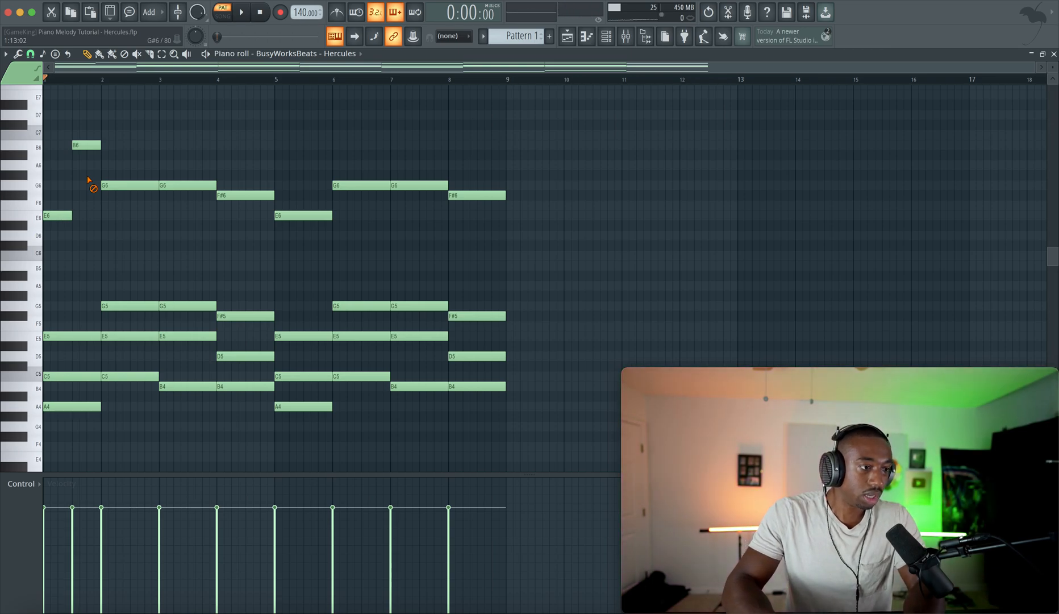
key(space)
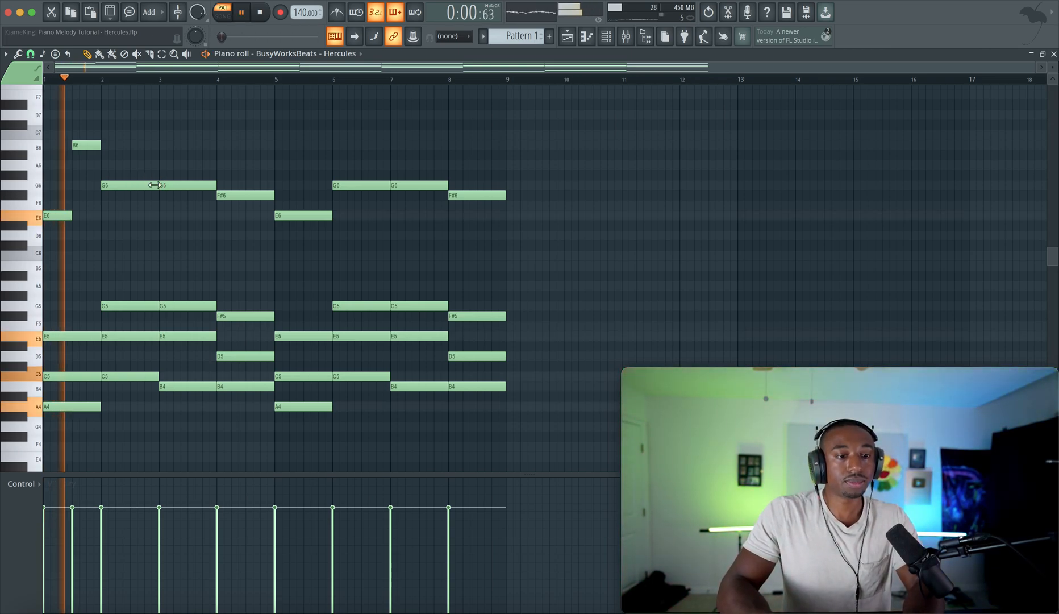
Split the G6 in bar 2 into two half-bar notes, raise the second one to D7 and play the pattern
key(space)
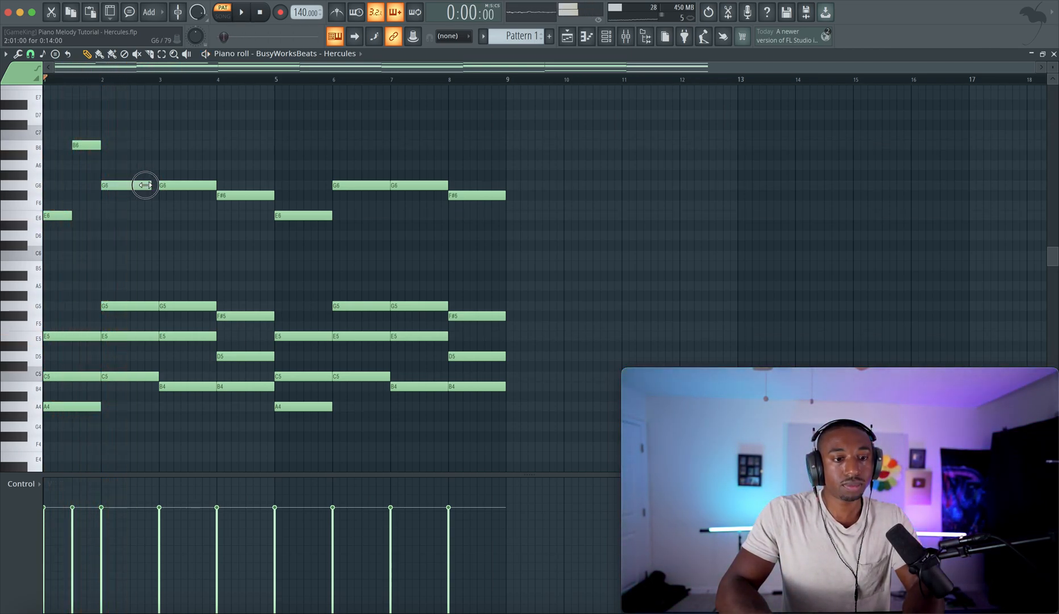
drag(124, 186, 153, 185)
key(Up)
key(Up)
key(Up)
key(Up)
key(space)
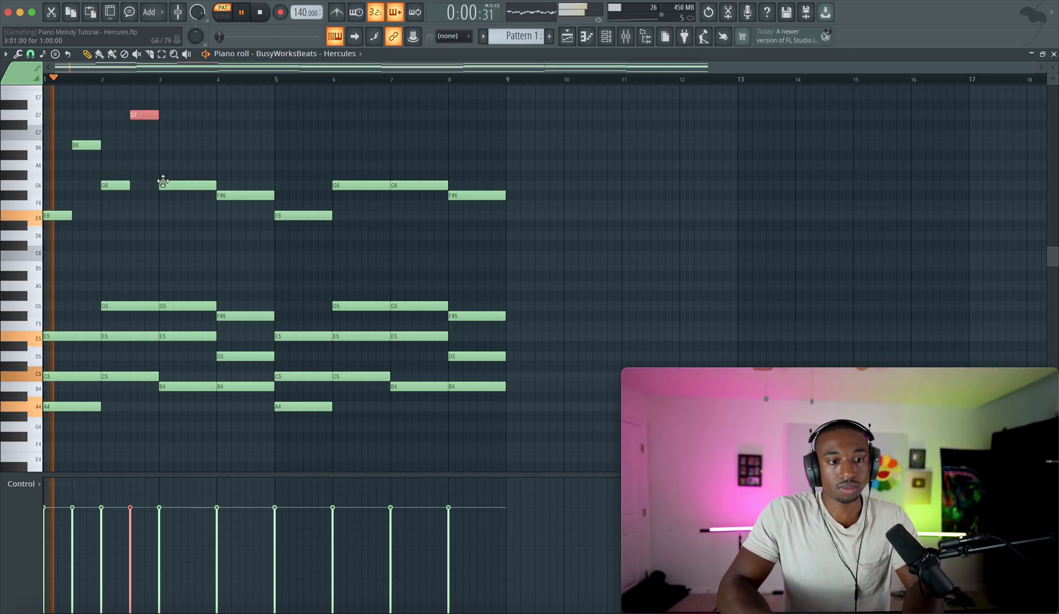
Split the E6 in bar 5 into two half-bar notes and raise the second one to B6
click(169, 162)
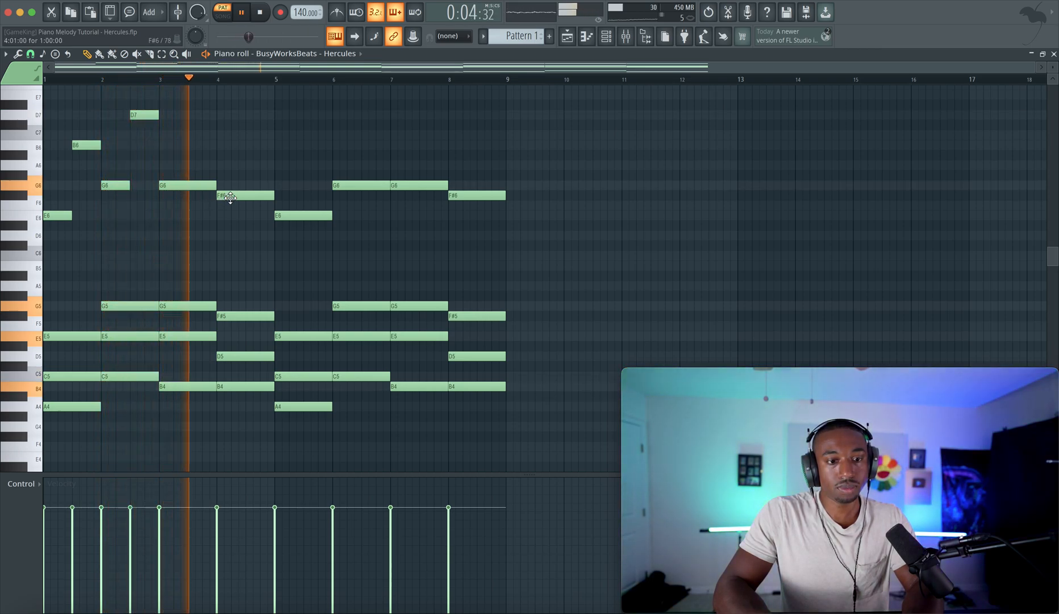
mouse_move(330, 215)
mouse_down()
mouse_move(296, 216)
mouse_move(320, 215)
mouse_up()
click(313, 216)
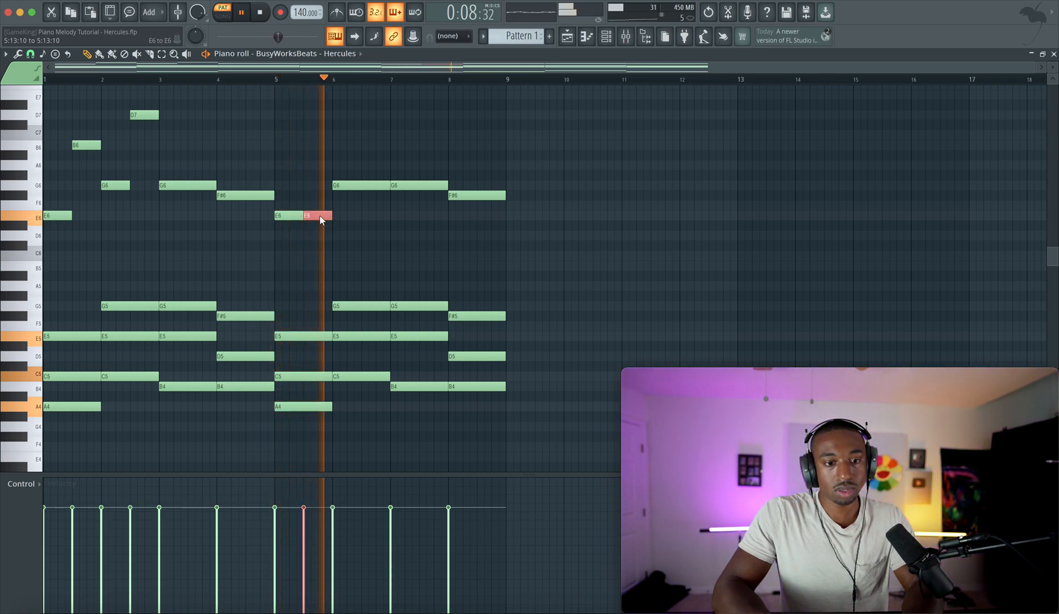
key(shift+Up)
key(shift+Up)
key(shift+Up)
key(shift+Up)
key(shift+Up)
key(shift+Up)
key(shift+Up)
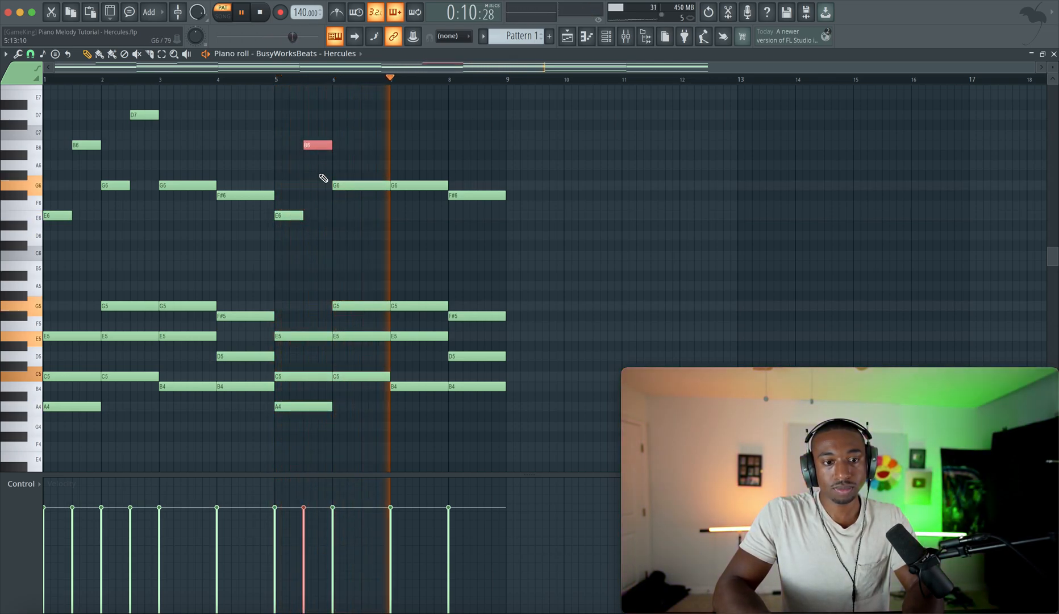
Split the G6 in bar 6 into two half-bar notes and raise the second one to D7
mouse_move(390, 185)
mouse_down()
mouse_move(361, 185)
mouse_move(383, 189)
mouse_up()
key(space)
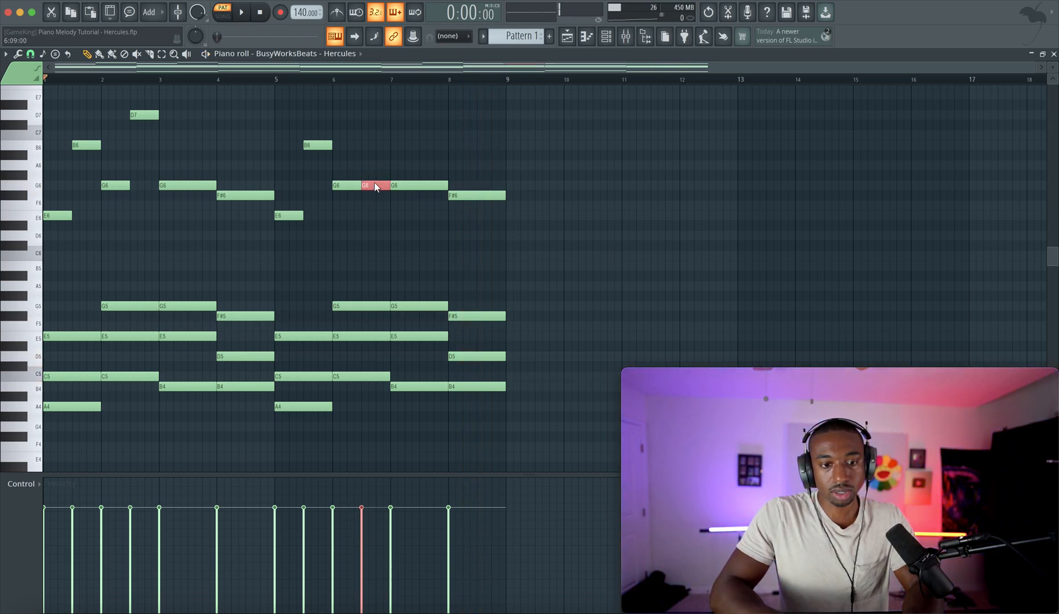
key(shift+Up)
key(shift+Up)
key(shift+Up)
key(shift+Up)
key(shift+Up)
key(shift+Up)
key(shift+Up)
right_click(375, 186)
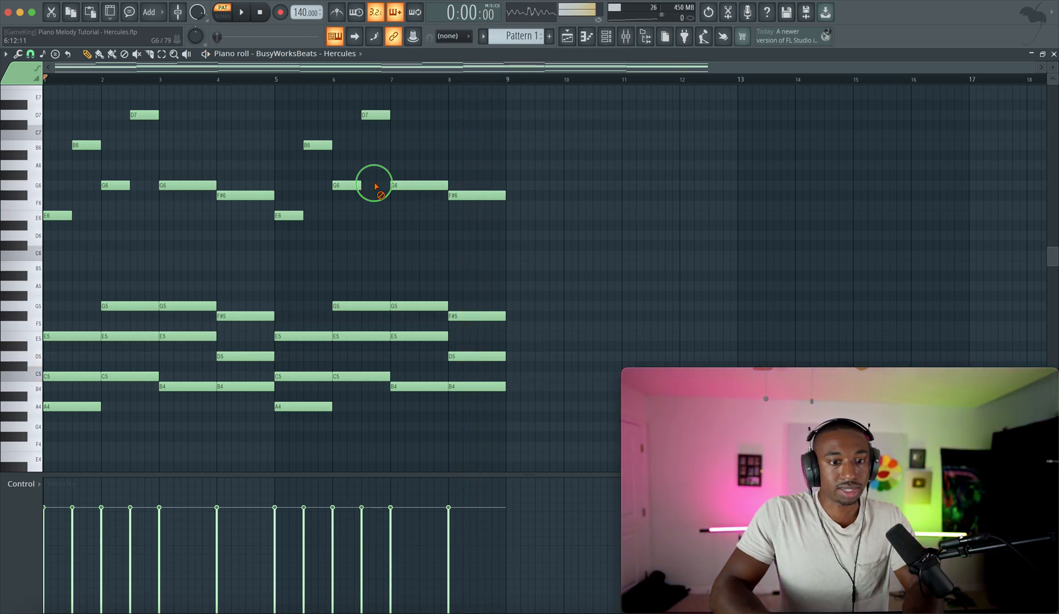
Play back the pattern through bar 6 to check the melody, then stop it
key(space)
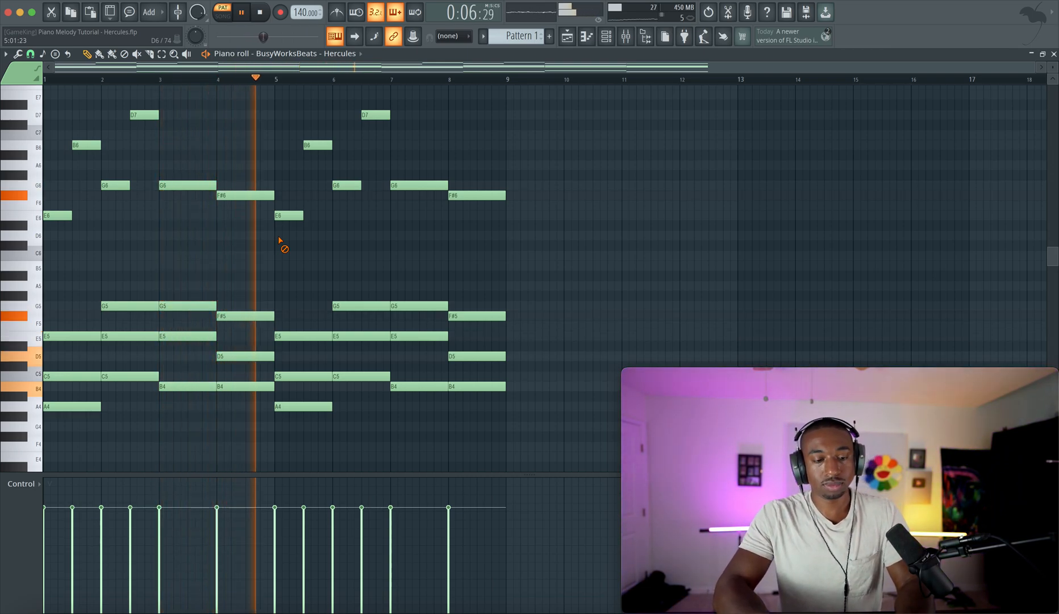
scroll(282, 244, down, 2)
scroll(348, 201, up, 4)
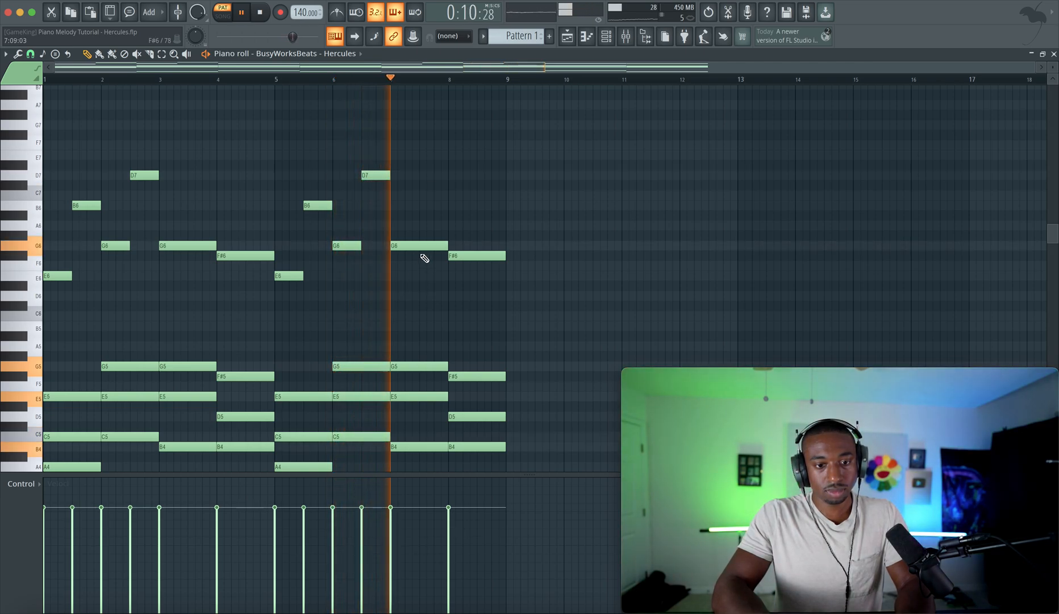
key(space)
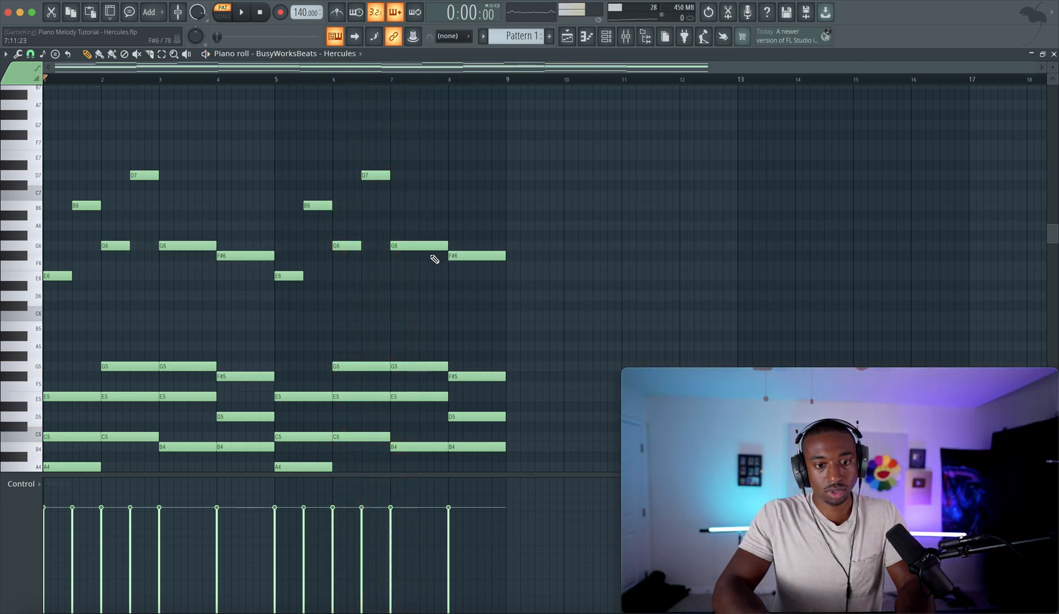
Set playback to start at bar 7 and add an eighth-note A6 followed by an eighth-note G6 at the end of bar 7
click(392, 82)
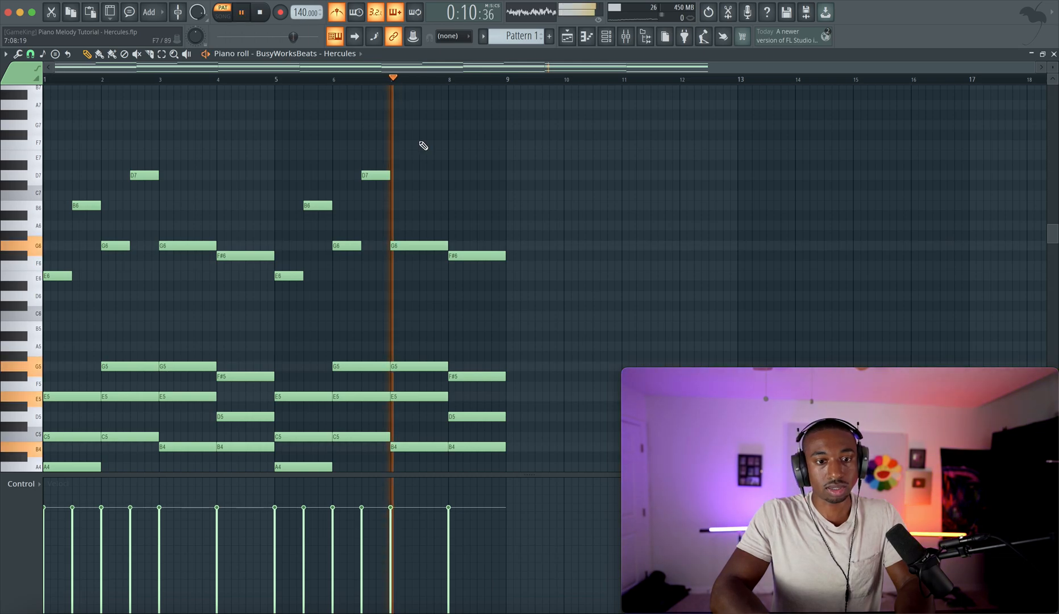
scroll(421, 147, up, 3)
mouse_move(449, 237)
mouse_down()
mouse_move(444, 211)
mouse_move(463, 250)
mouse_up()
key(space)
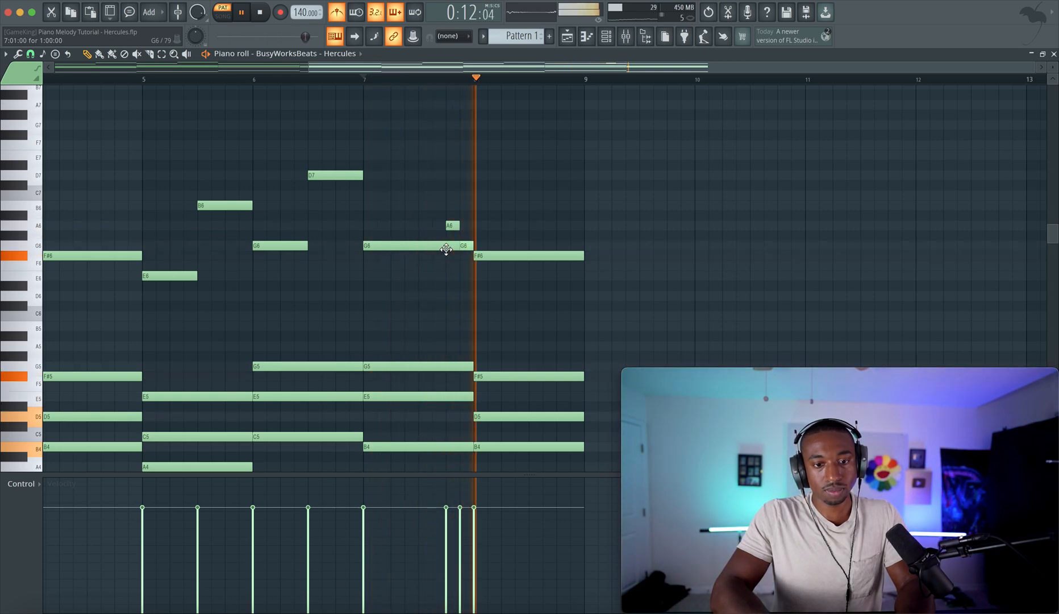
End bar 8 of the melody with an eighth-note G6 followed by an eighth-note F#6 and restart playback
scroll(446, 248, down, 3)
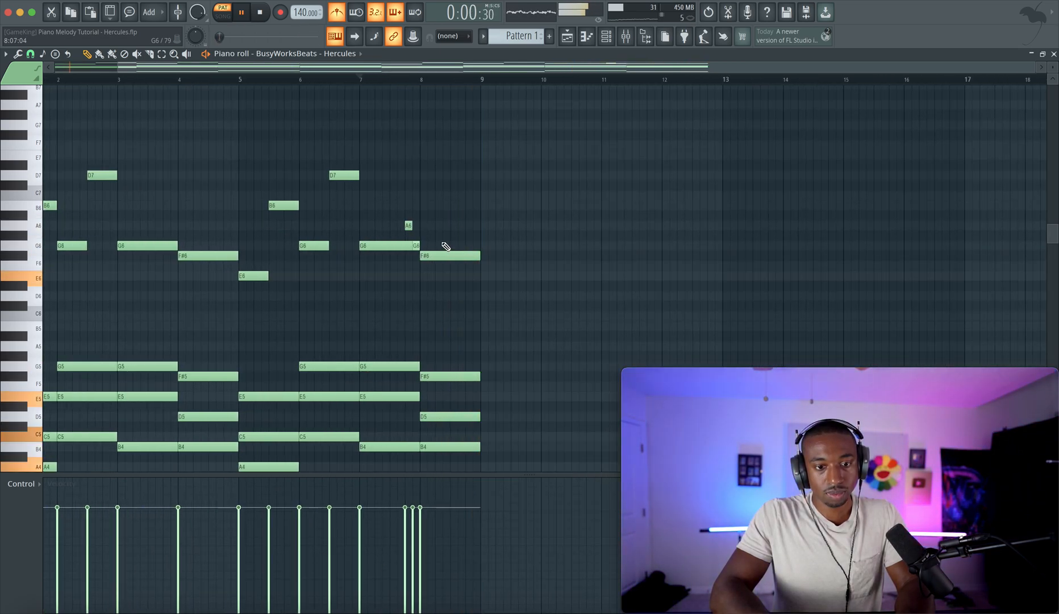
click(466, 245)
click(473, 255)
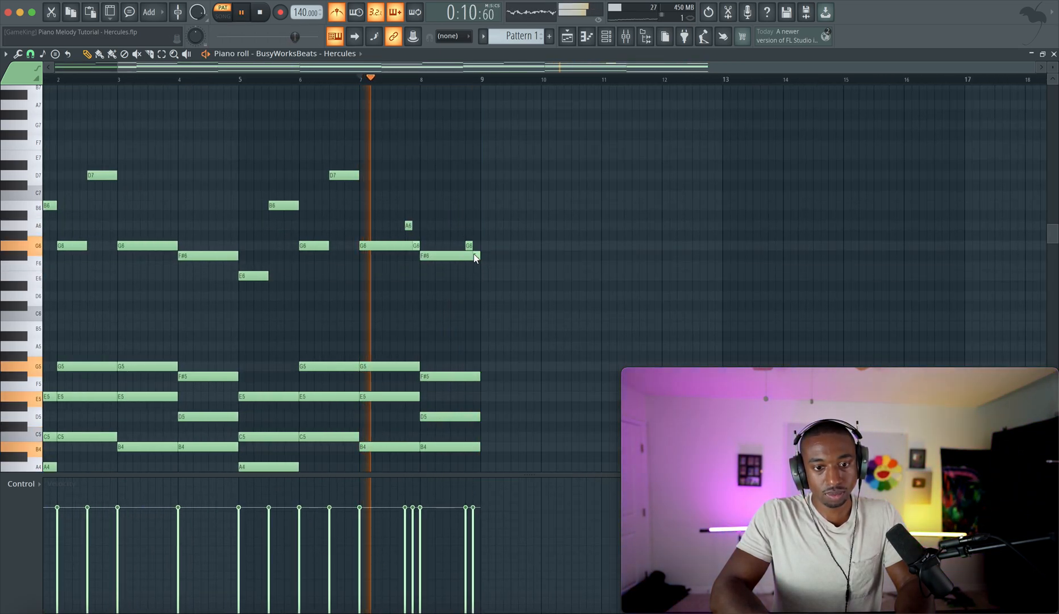
key(space)
key(space)
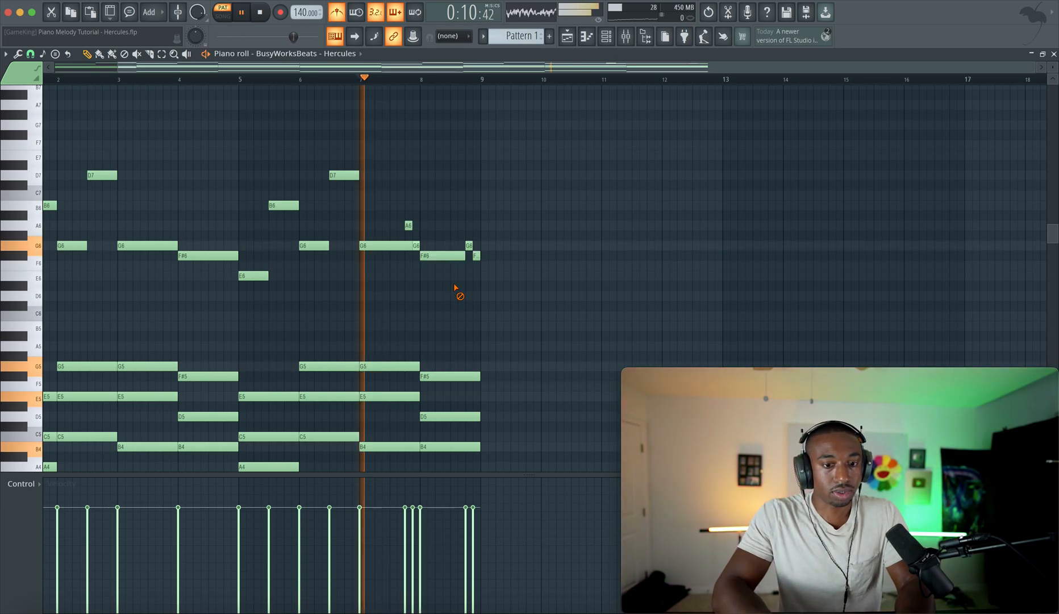
Trim the long G6 in bar 7 to end where the short A6 starts, and turn off the metronome
scroll(454, 269, down, 3)
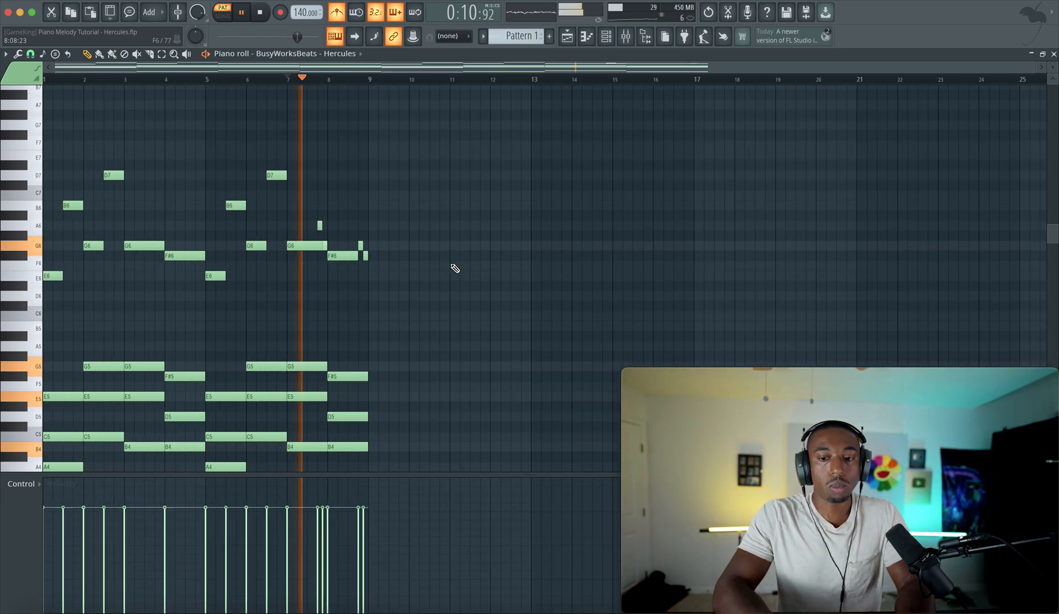
right_click(286, 245)
scroll(348, 264, up, 1)
scroll(302, 280, up, 1)
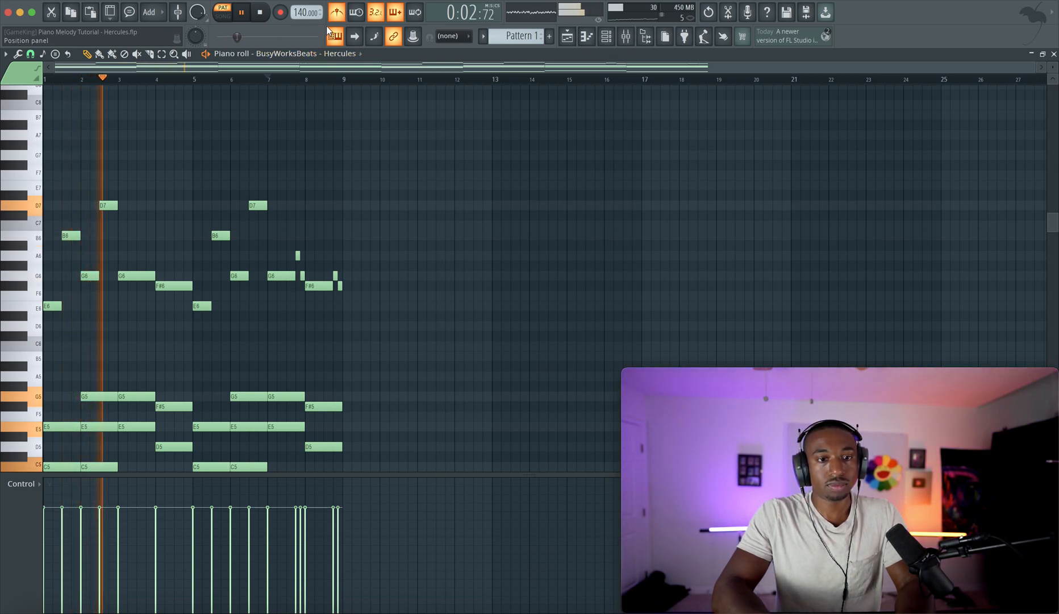
click(338, 15)
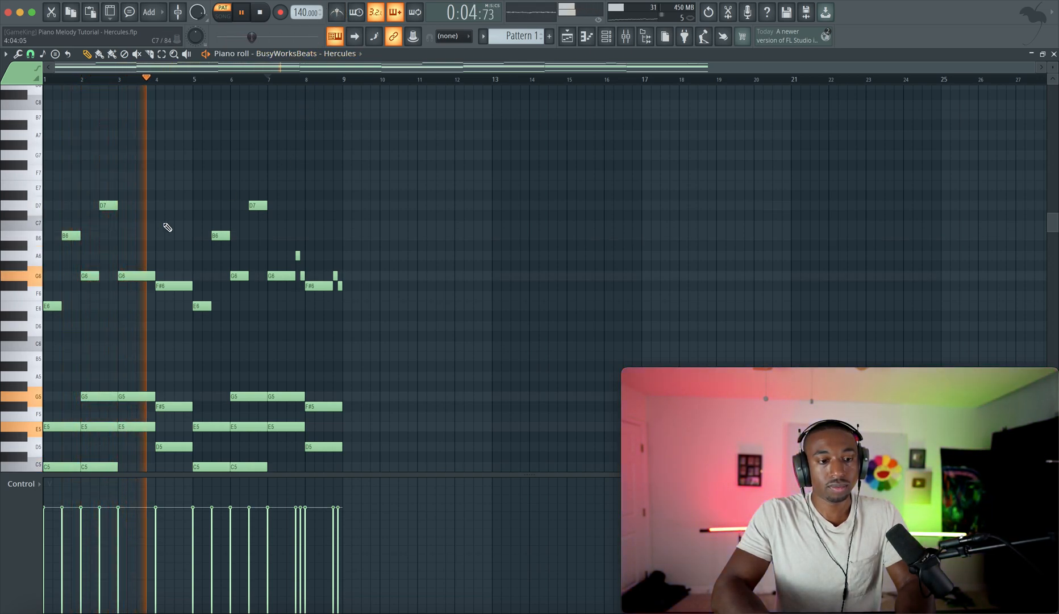
Add a one-bar B6 above the G6 in bar 3 and play the pattern
key(space)
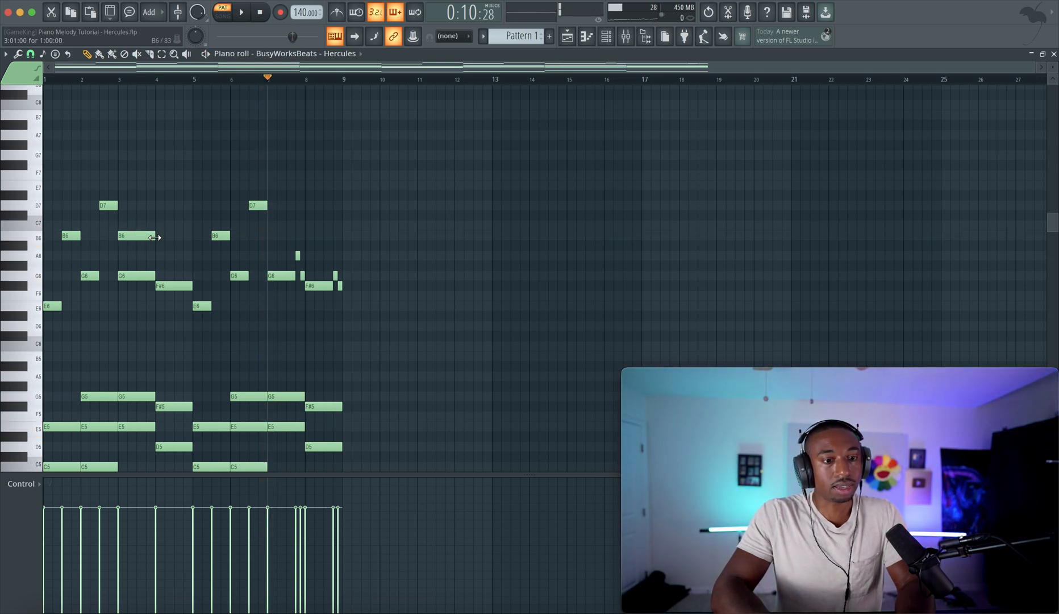
scroll(159, 237, up, 3)
scroll(171, 236, left, 2)
scroll(185, 236, up, 1)
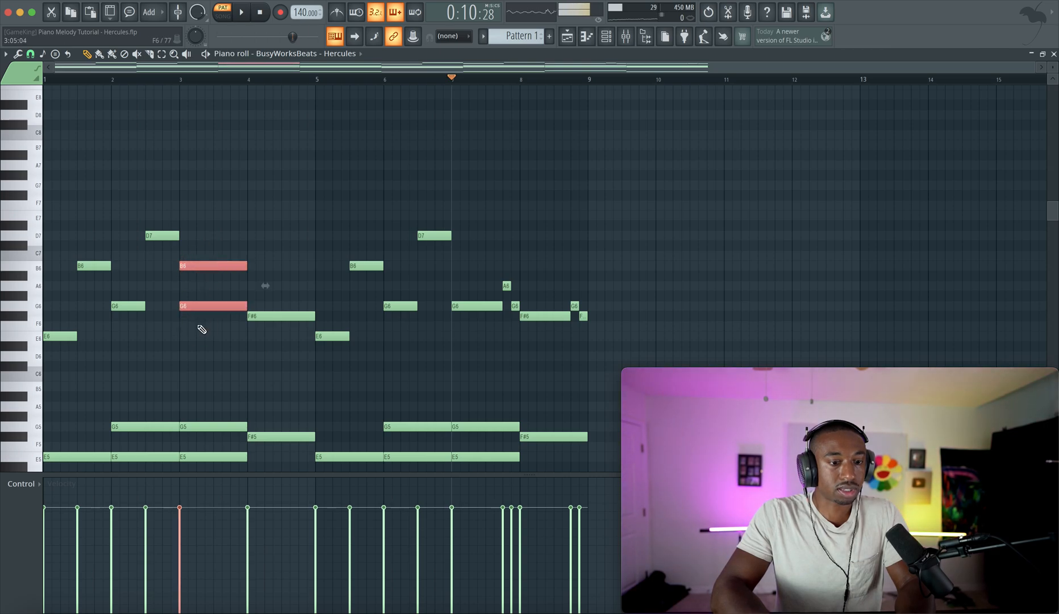
key(space)
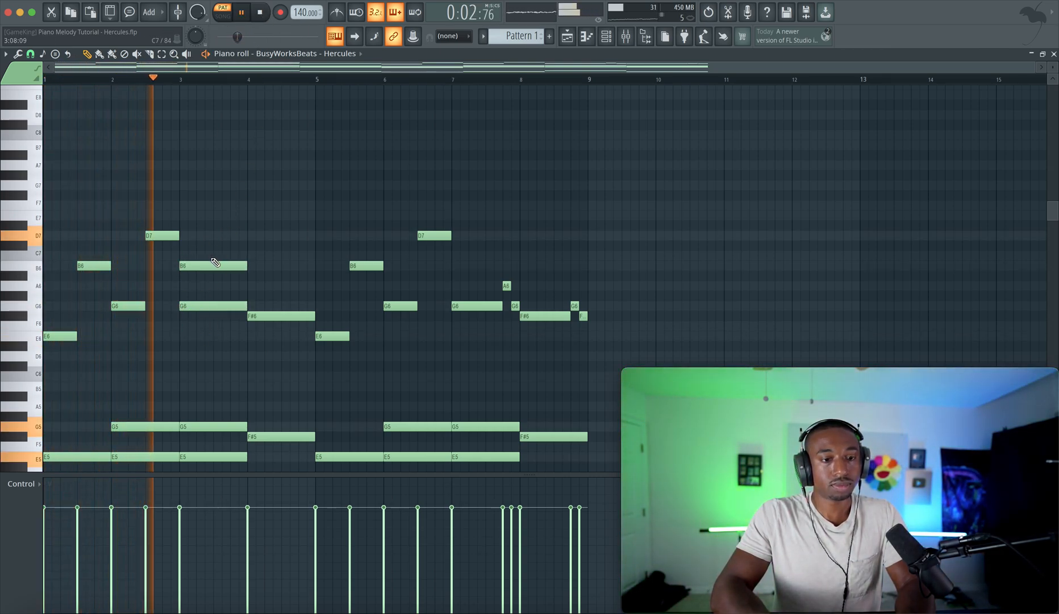
Add a one-bar A6 above the F#6 in bar 4 and play back the pattern
click(260, 276)
key(space)
drag(264, 285, 264, 286)
key(space)
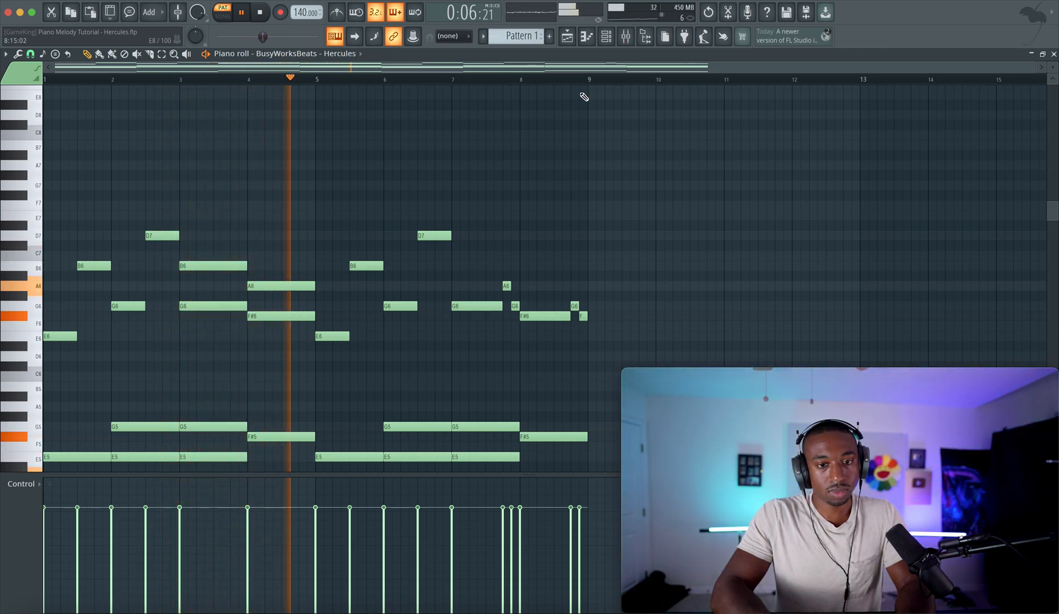
key(space)
Humanize all notes with the Humanize script's current settings and run the Remove Overlaps script
click(606, 38)
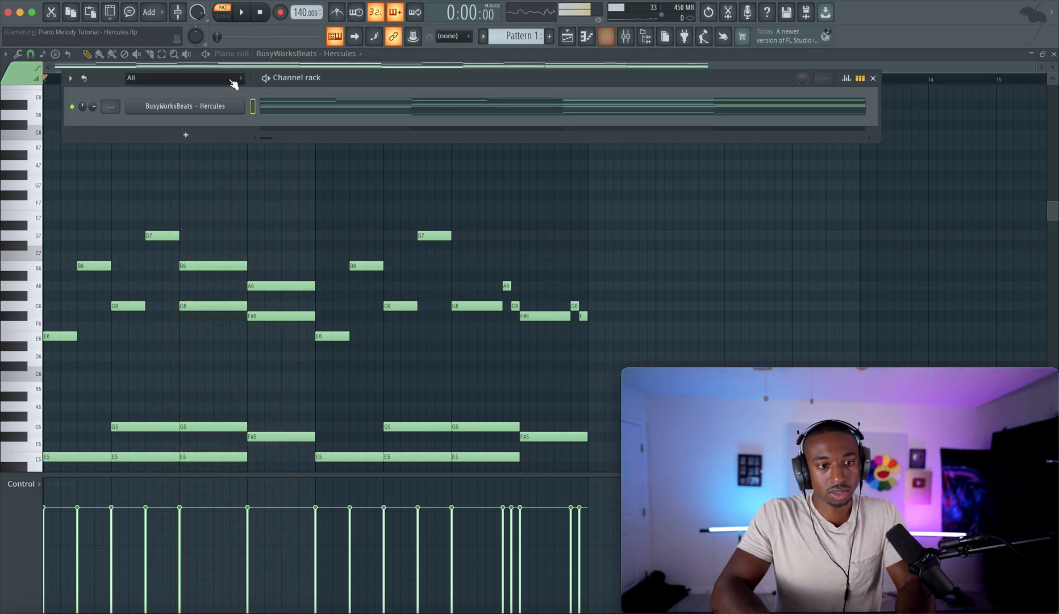
right_click(235, 194)
scroll(236, 196, down, 5)
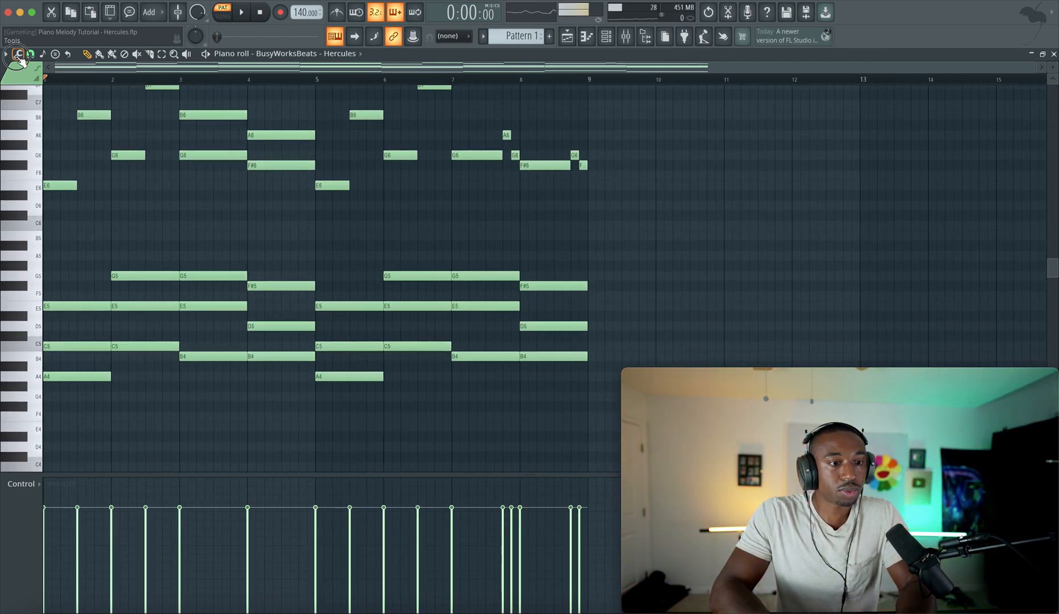
click(19, 54)
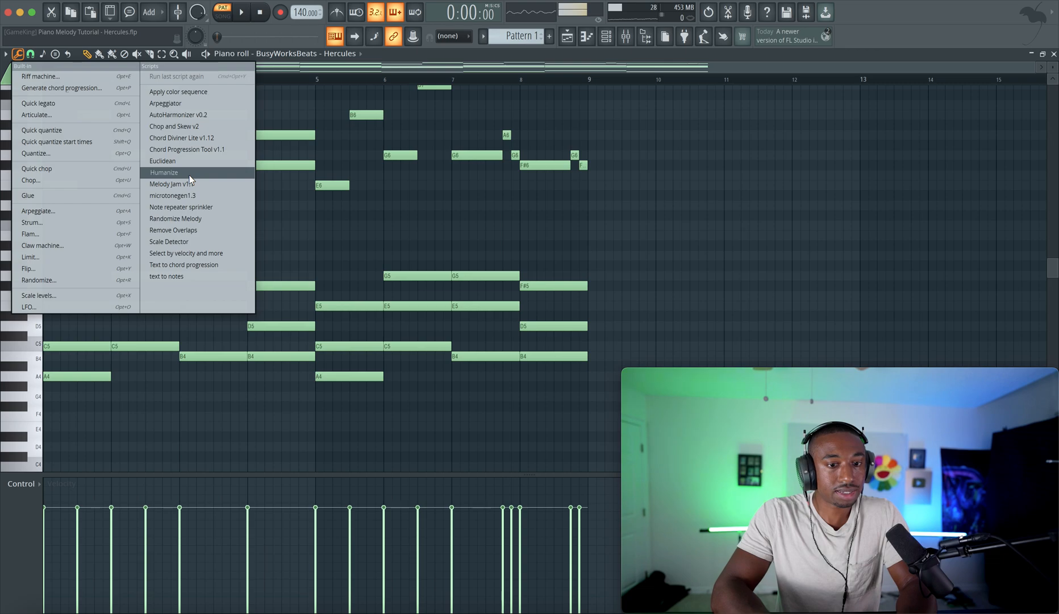
click(192, 174)
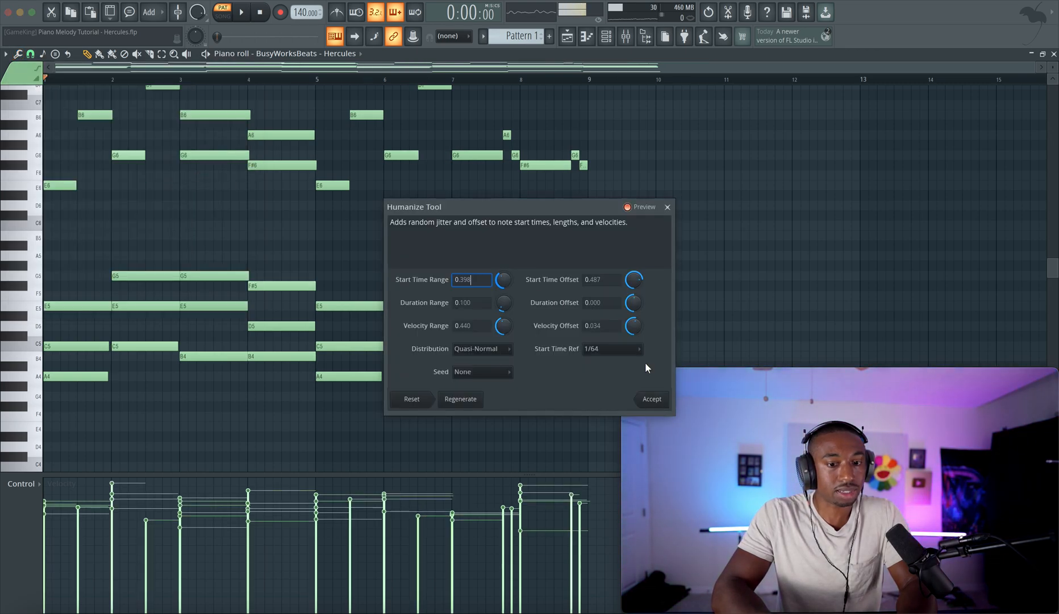
key(Return)
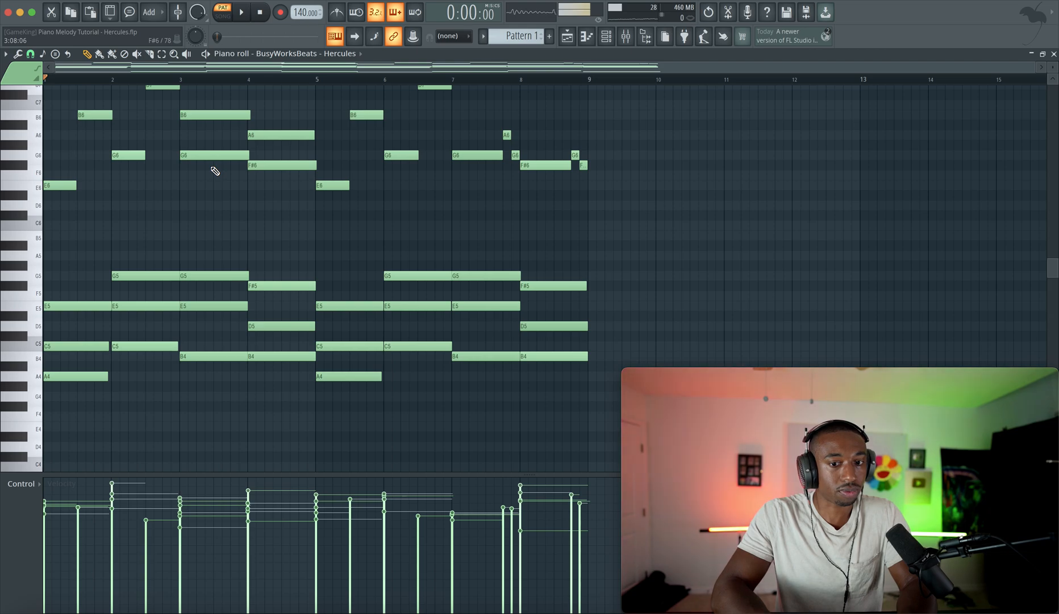
click(18, 55)
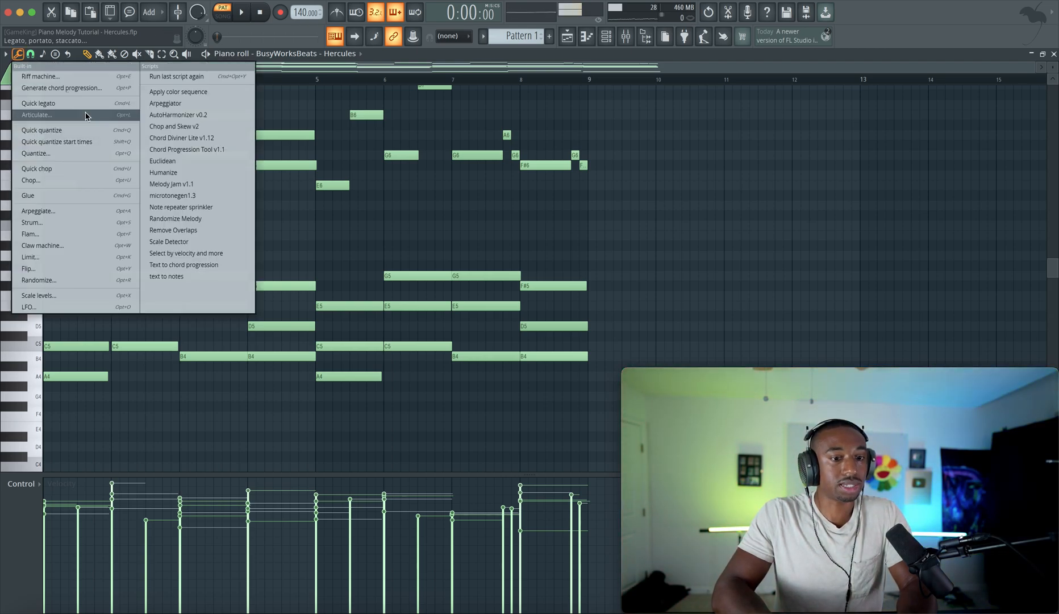
click(173, 230)
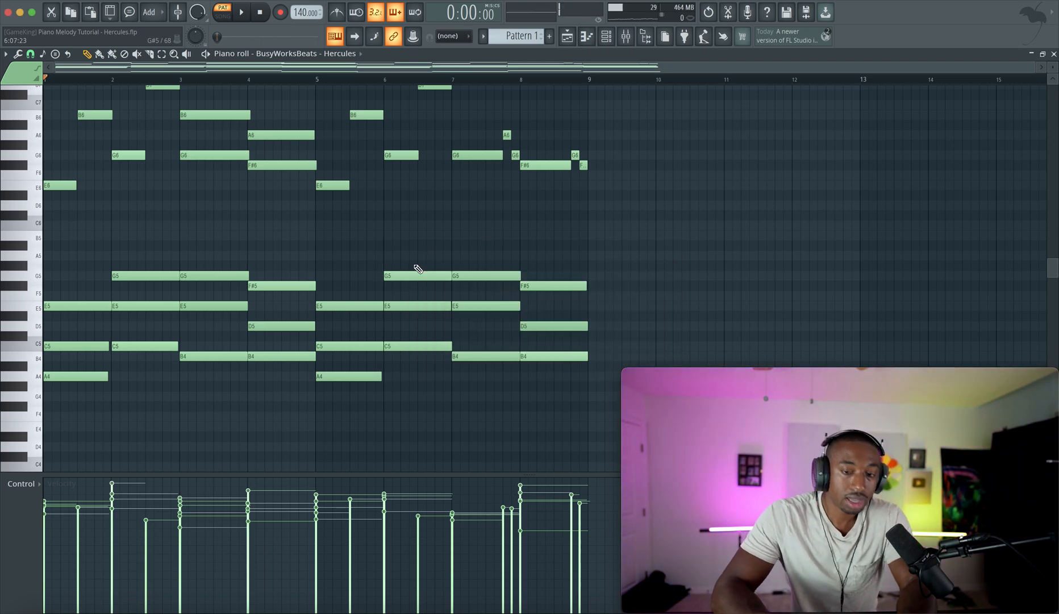
Slice off the tail of the B2 bass note that extends past the end of bar 8
scroll(418, 268, down, 2)
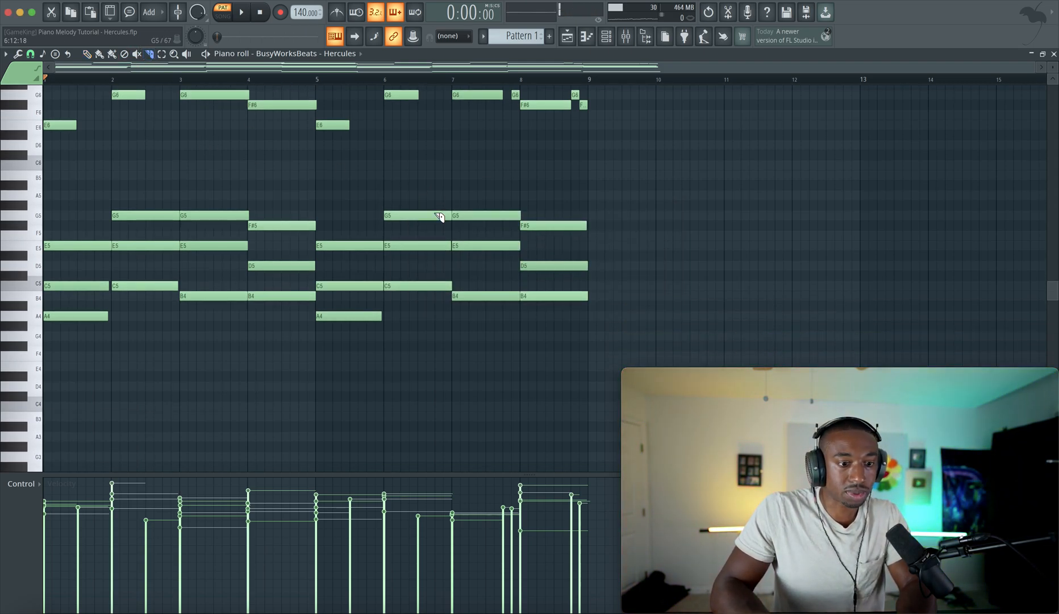
scroll(432, 219, right, 5)
scroll(426, 220, up, 2)
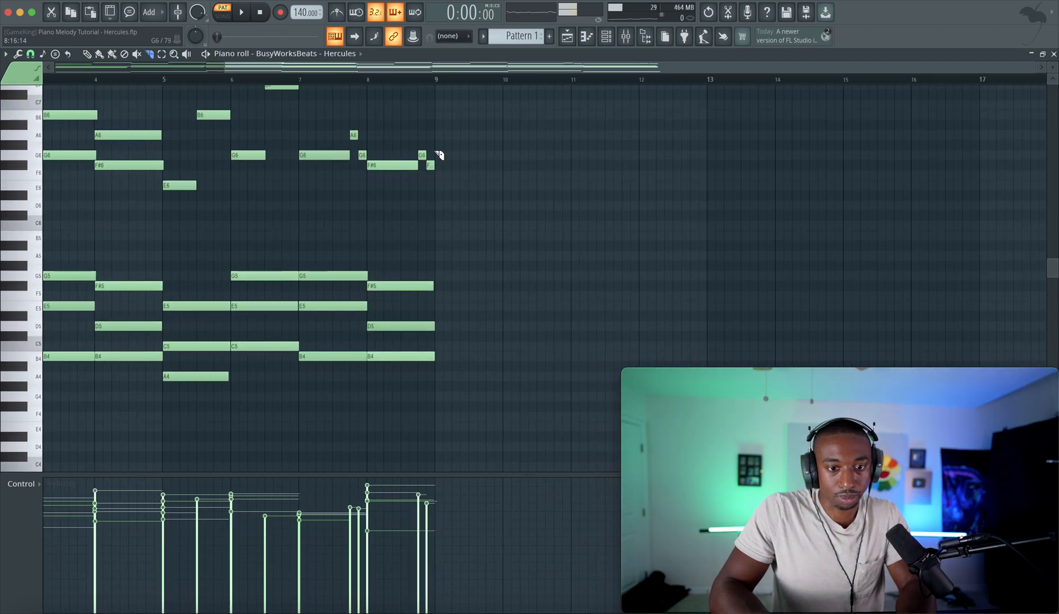
scroll(431, 279, down, 13)
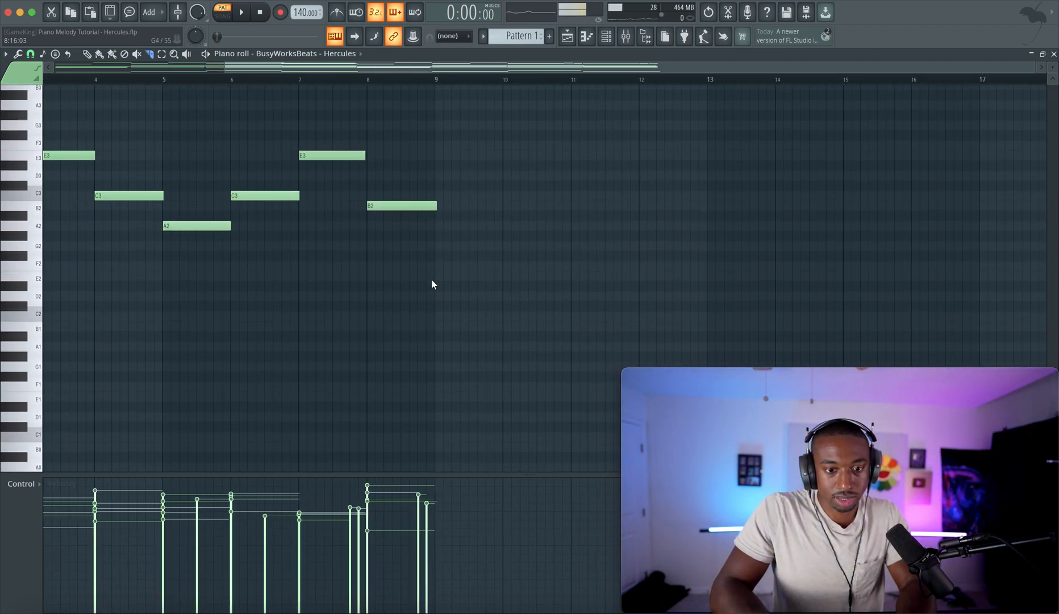
drag(444, 150, 444, 271)
scroll(437, 273, left, 5)
scroll(437, 273, up, 10)
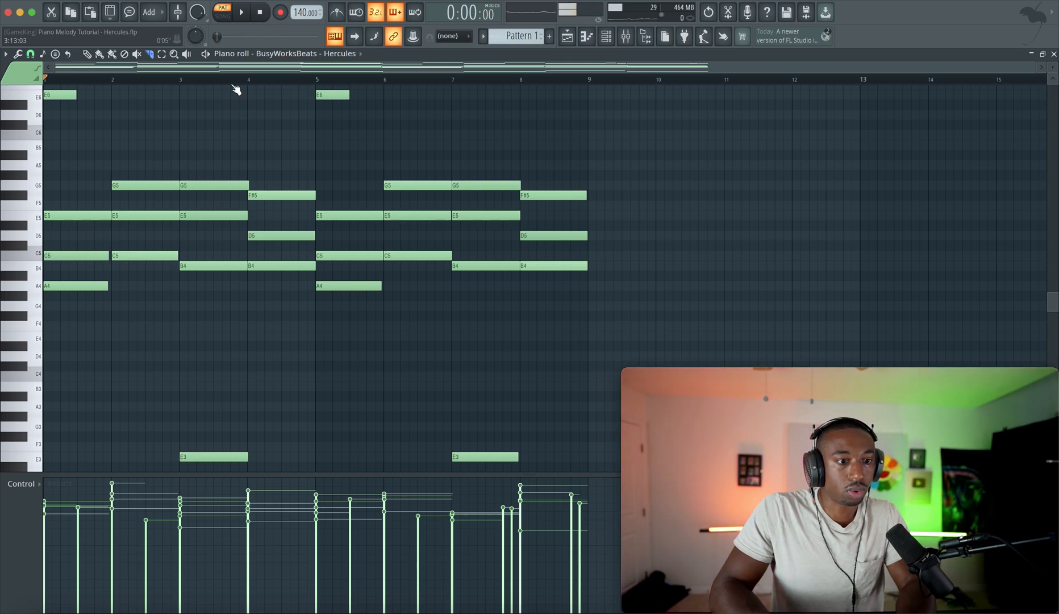
Play back the humanized pattern and review the chords and top melody
key(space)
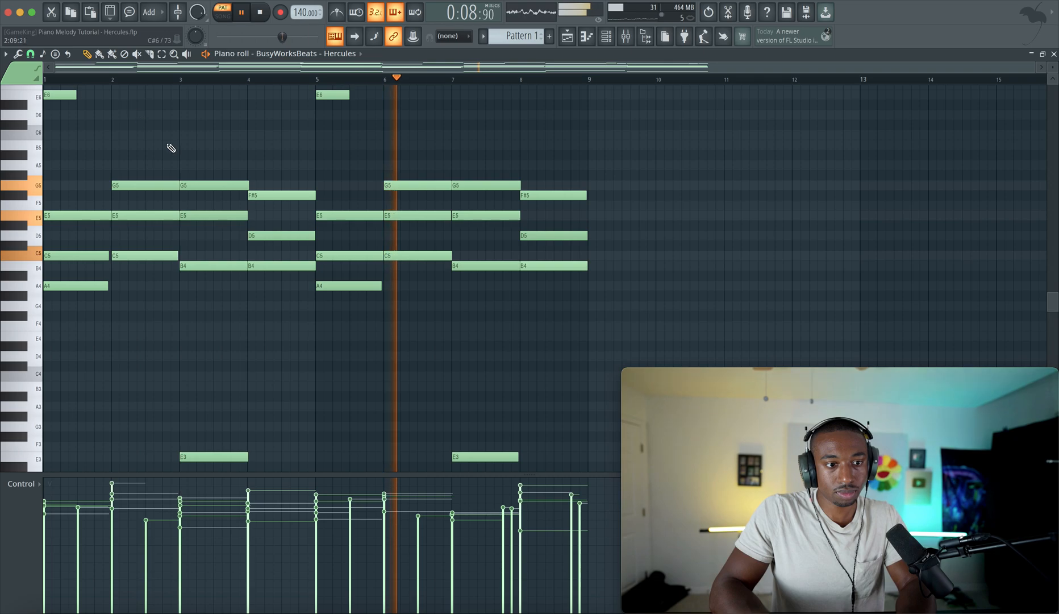
scroll(245, 165, up, 1)
scroll(250, 170, up, 1)
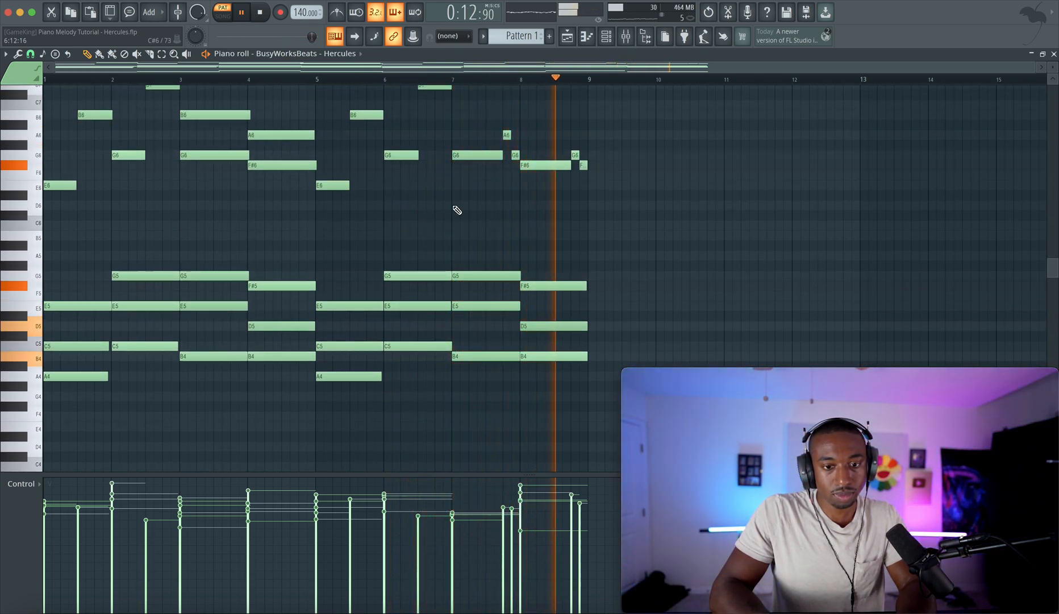
Stop playback, open the Hercules instrument, show its favorite presets and audition The Scotts
key(space)
key(F6)
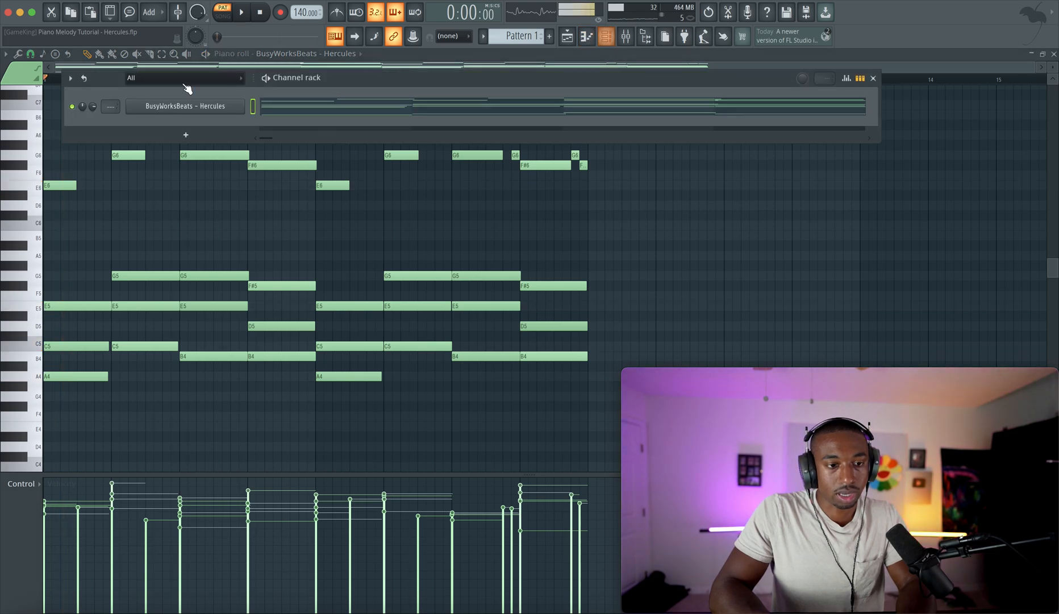
click(201, 118)
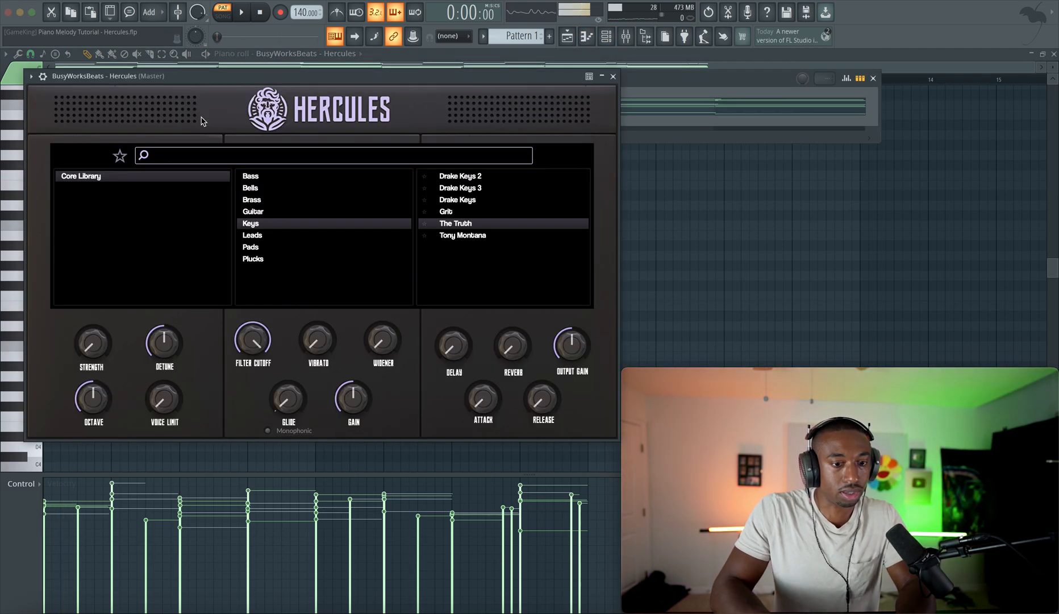
click(258, 190)
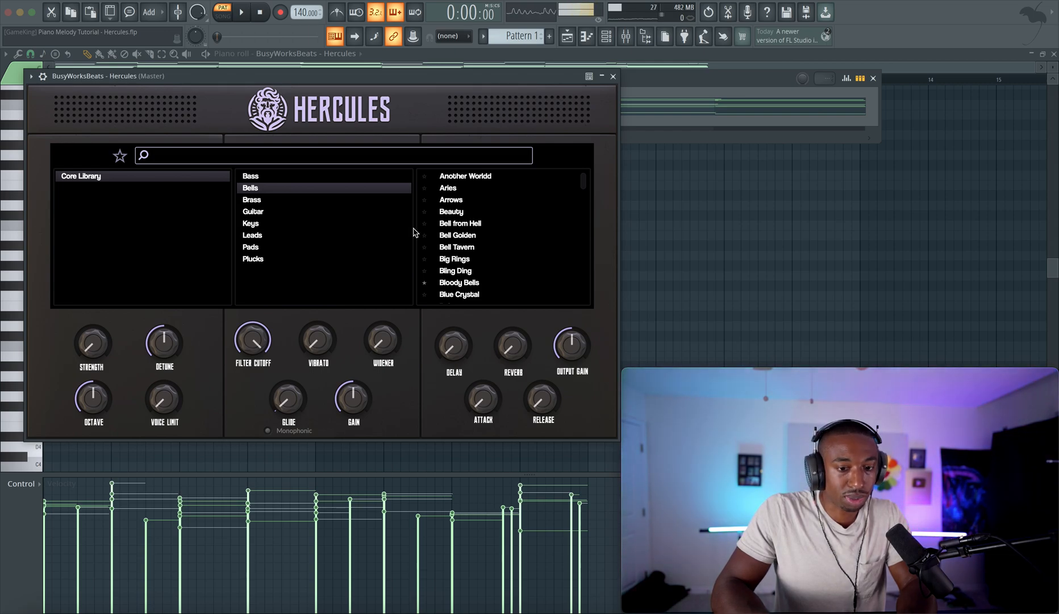
click(120, 156)
click(114, 215)
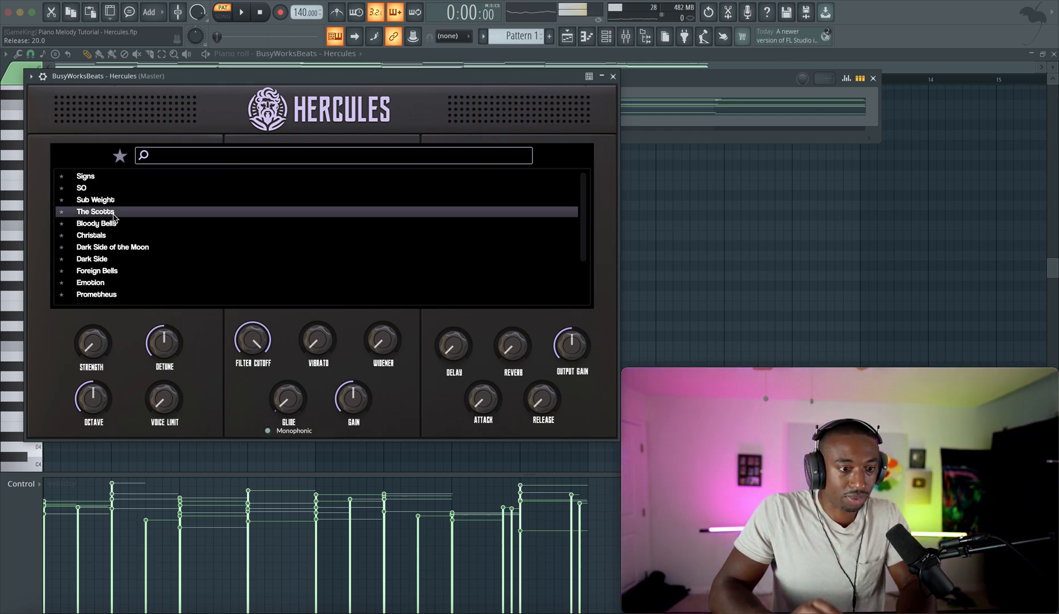
key(space)
key(space)
Audition the Bloody Bells, Christals and Dark Side of the Moon presets against the playing pattern
click(126, 224)
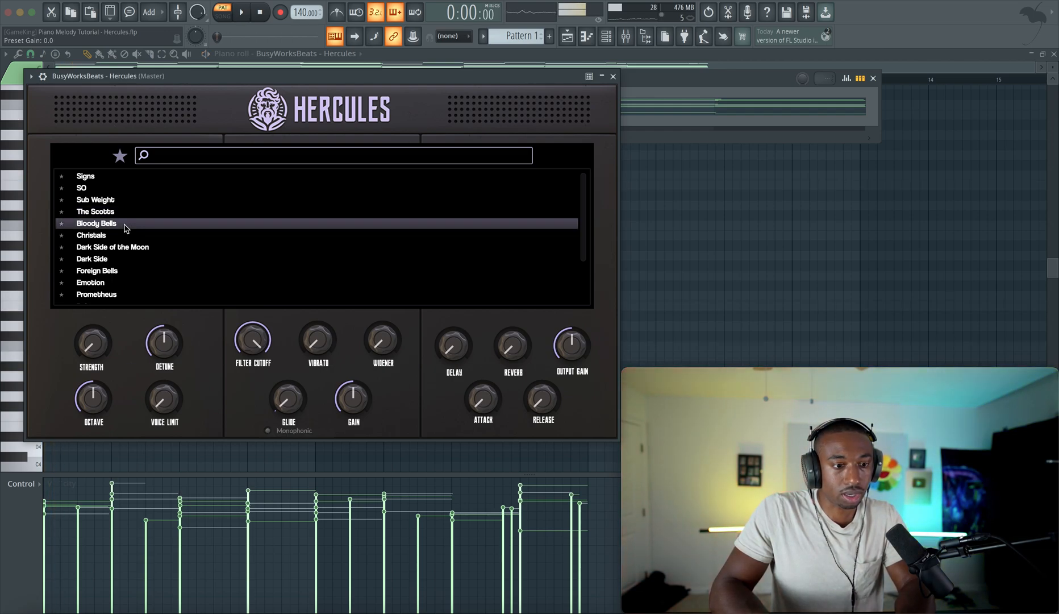
key(space)
key(space)
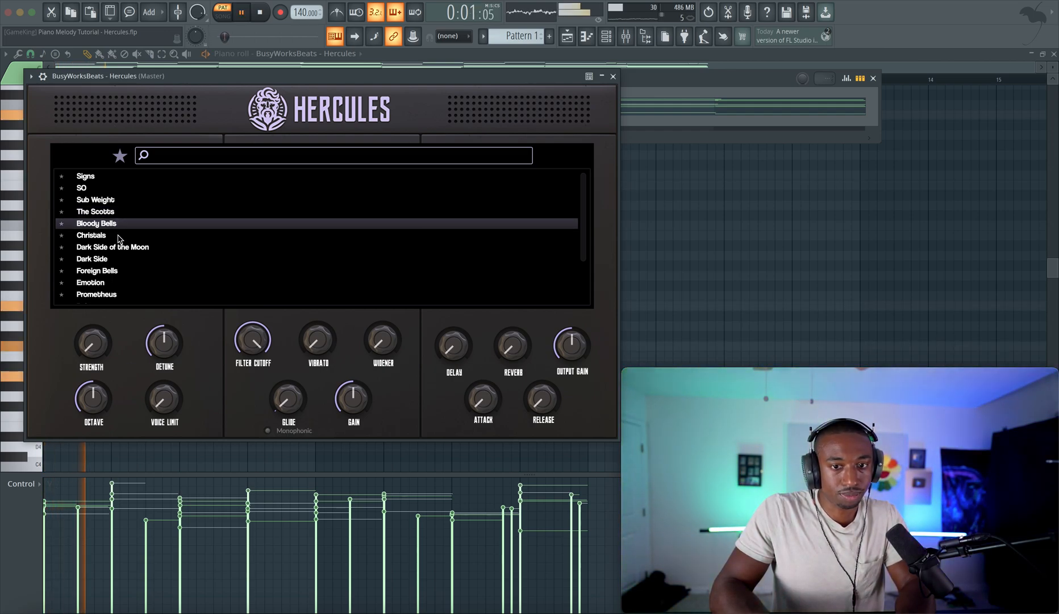
key(space)
click(120, 236)
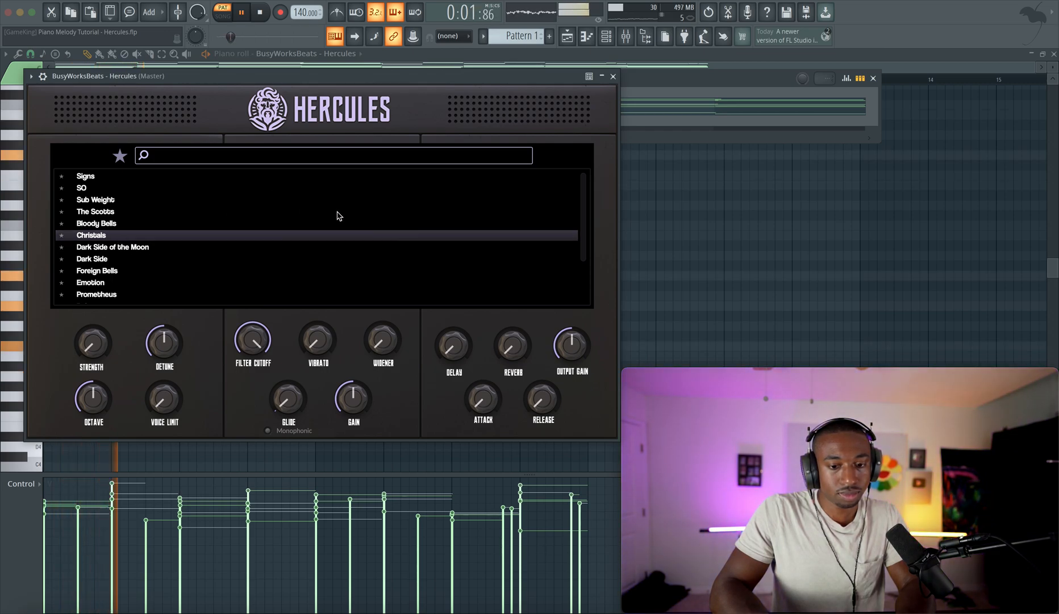
click(137, 249)
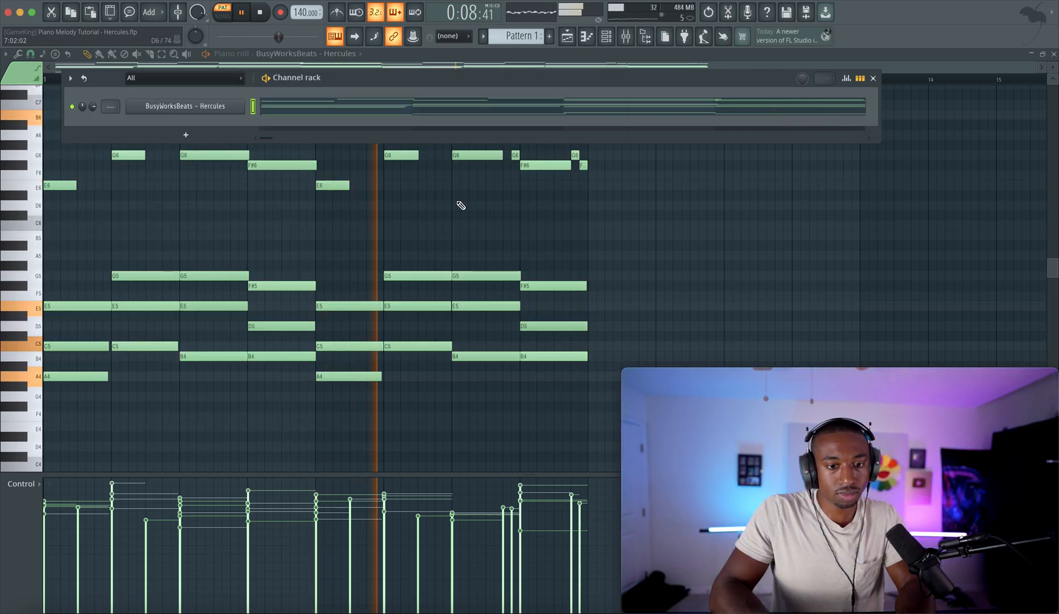
click(459, 207)
scroll(459, 209, up, 3)
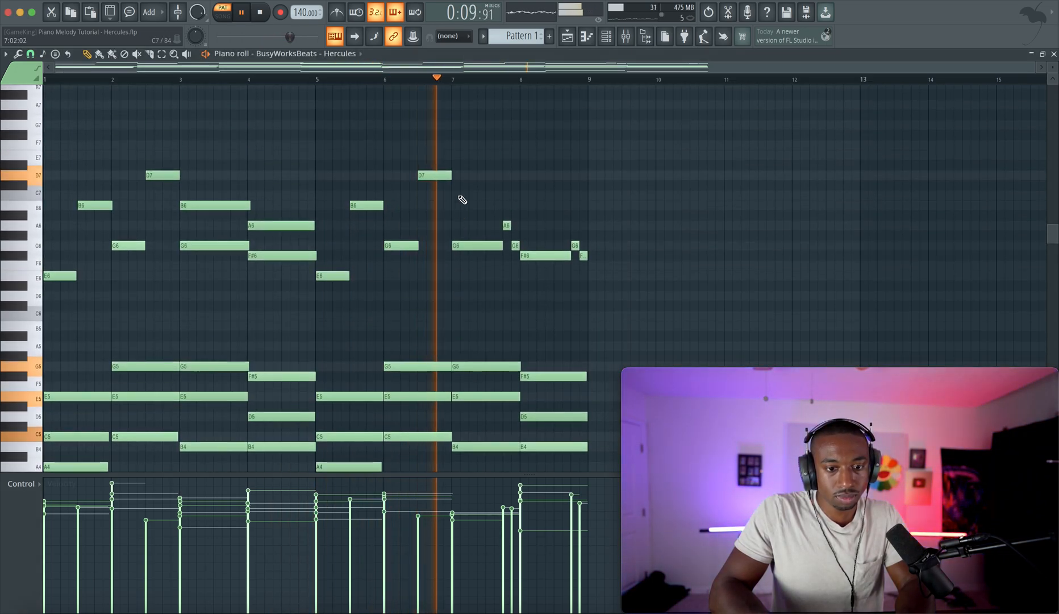
key(space)
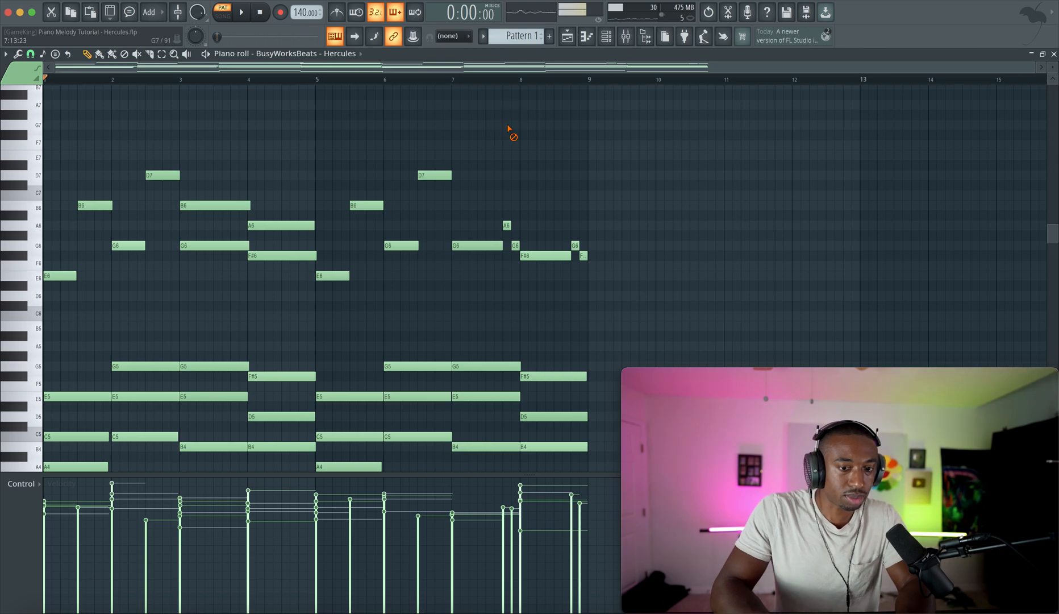
Place Pattern 1 at bar 1 on Track 1 of the playlist and play it in song mode
click(568, 39)
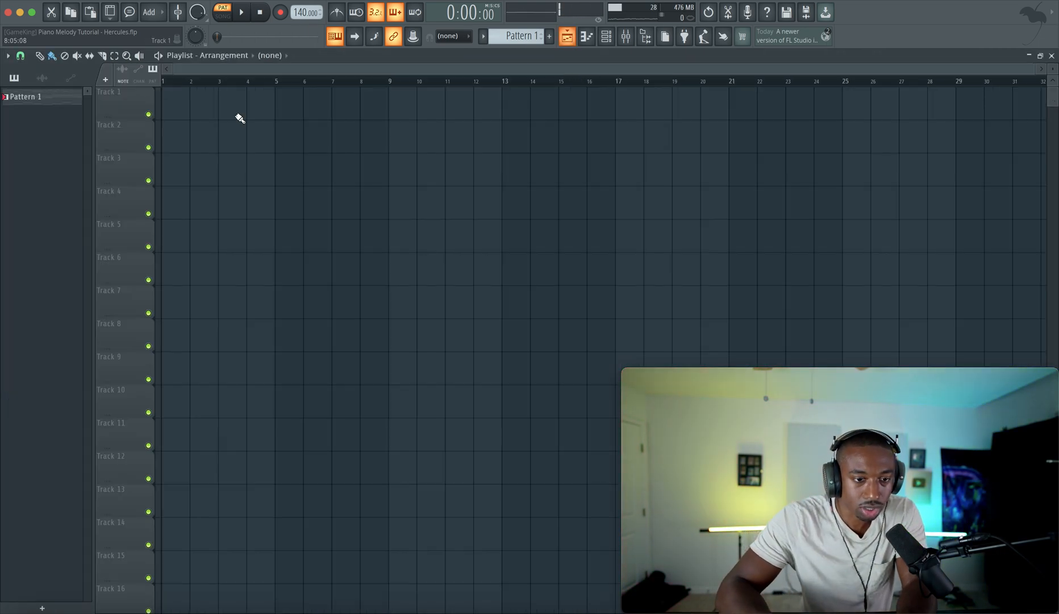
click(183, 106)
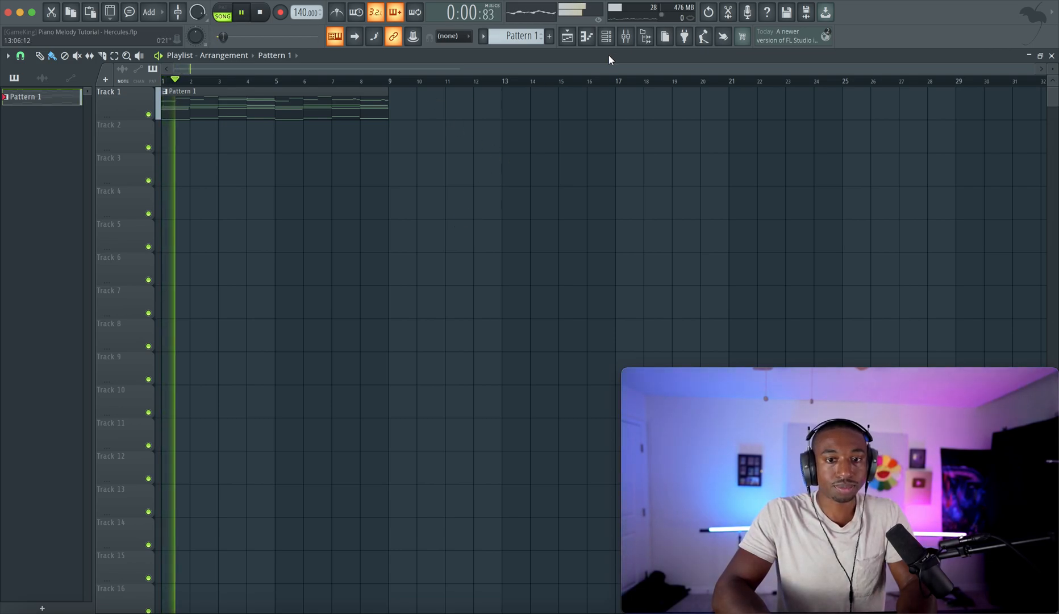
click(606, 36)
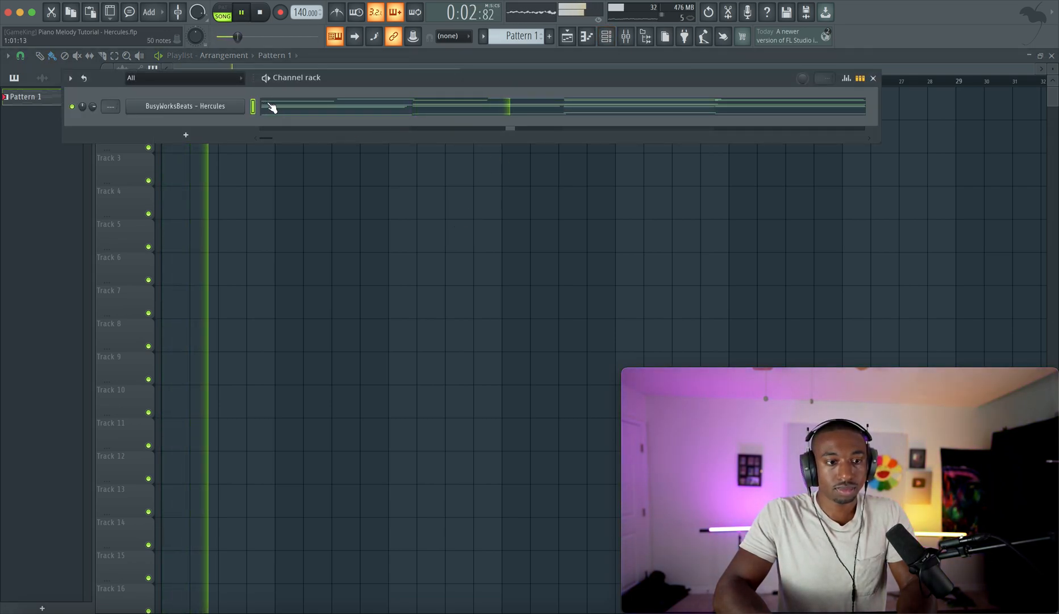
key(space)
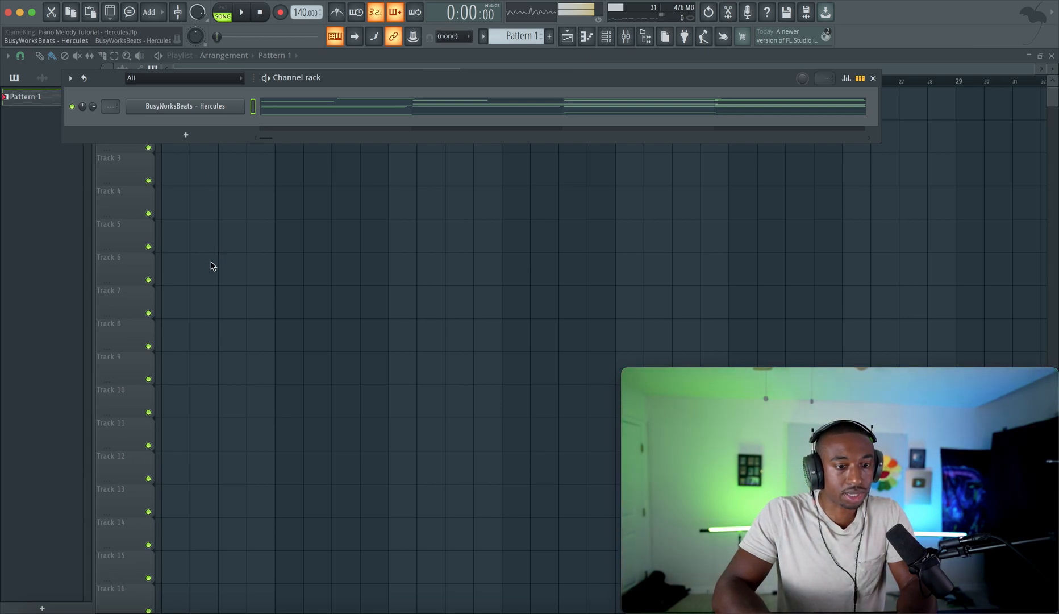
Try the Drake Keys and Drake Keys 2 presets from the Hercules Keys category while the song plays
click(251, 224)
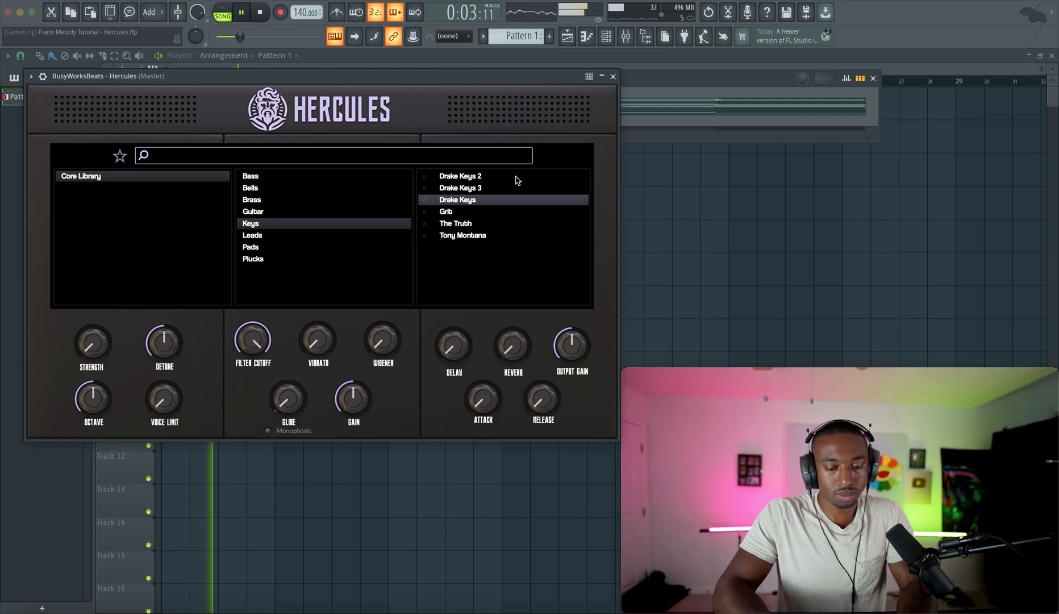
click(480, 176)
key(space)
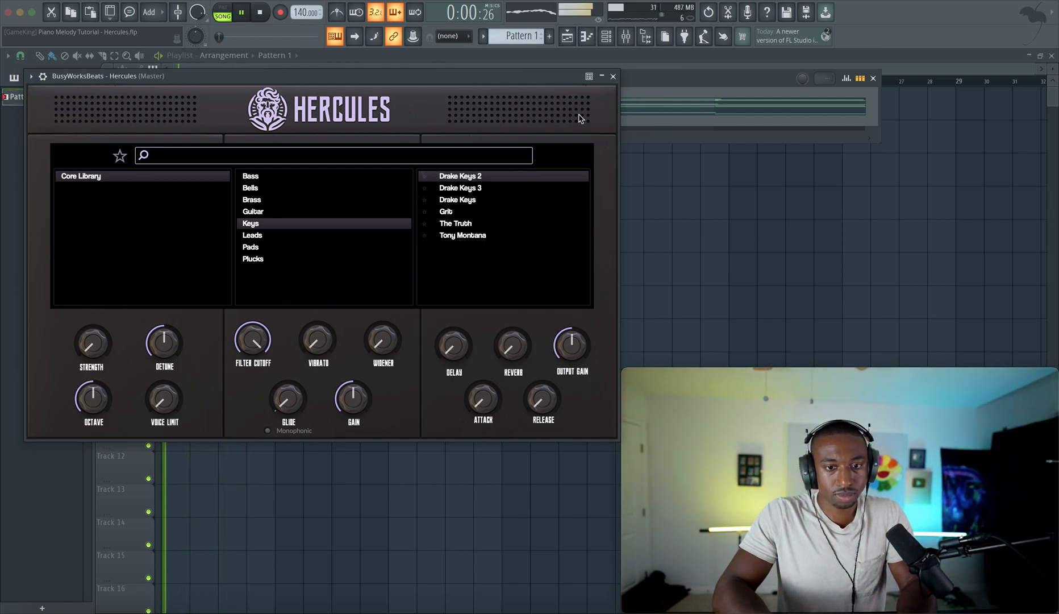
key(Escape)
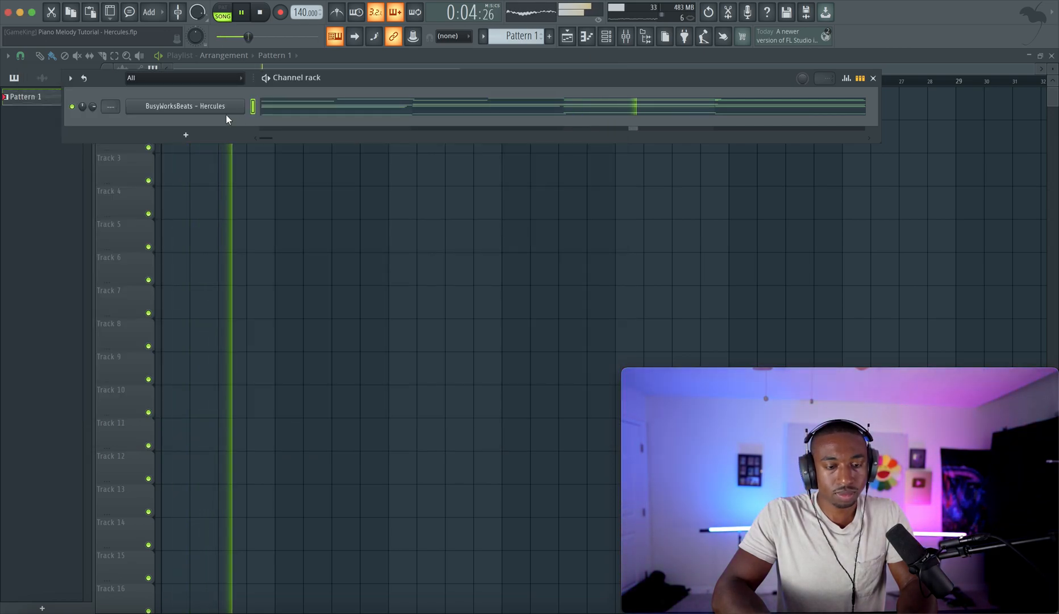
Play the song through with the pattern's notes open in the piano roll and save the project
click(285, 110)
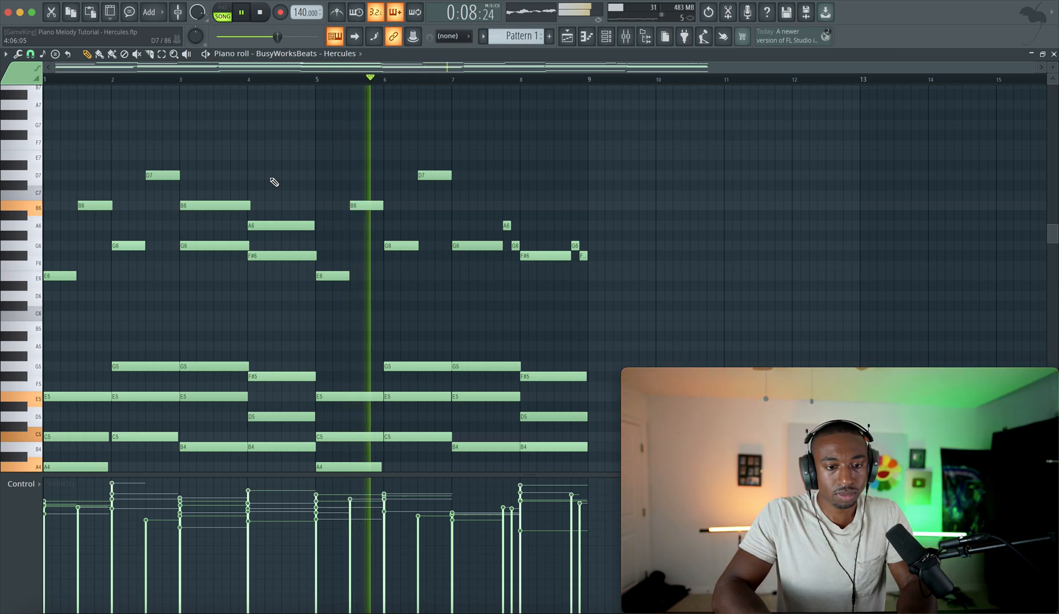
scroll(274, 182, down, 4)
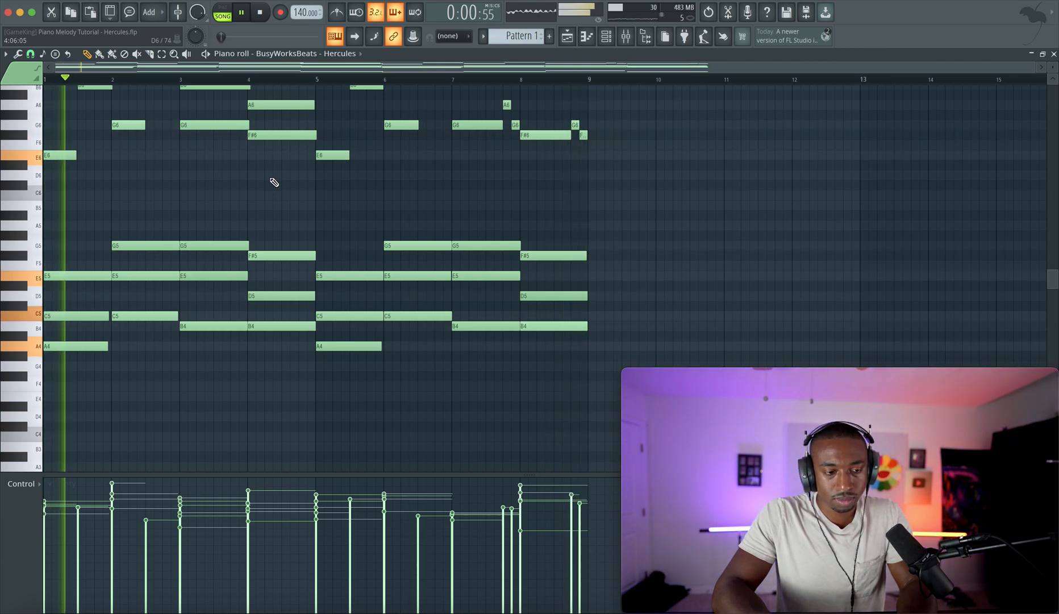
scroll(274, 182, up, 3)
key(space)
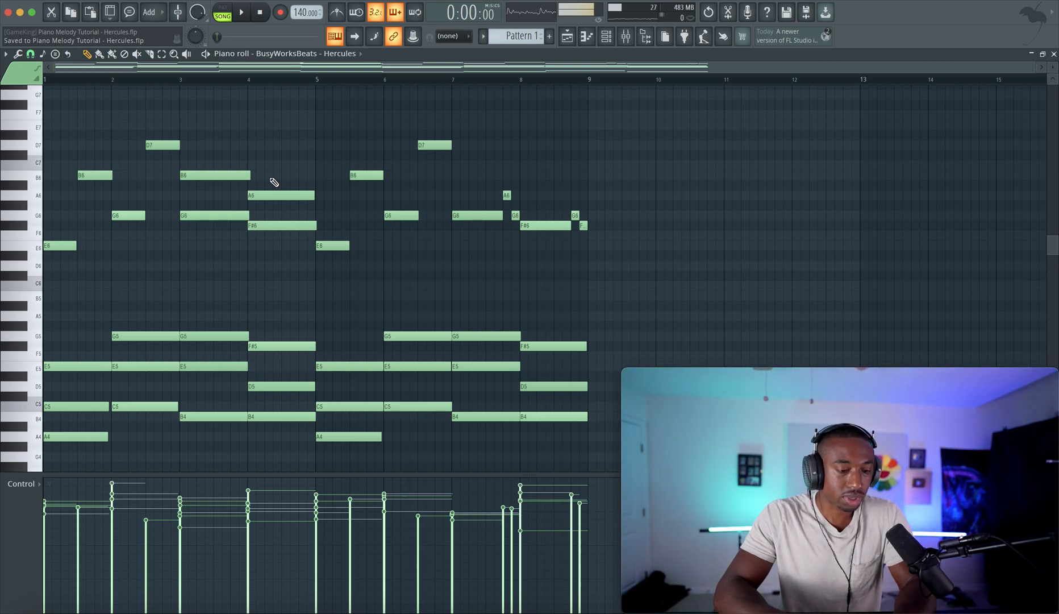
Transpose all notes of the pattern down three semitones and play back the result
scroll(274, 182, down, 8)
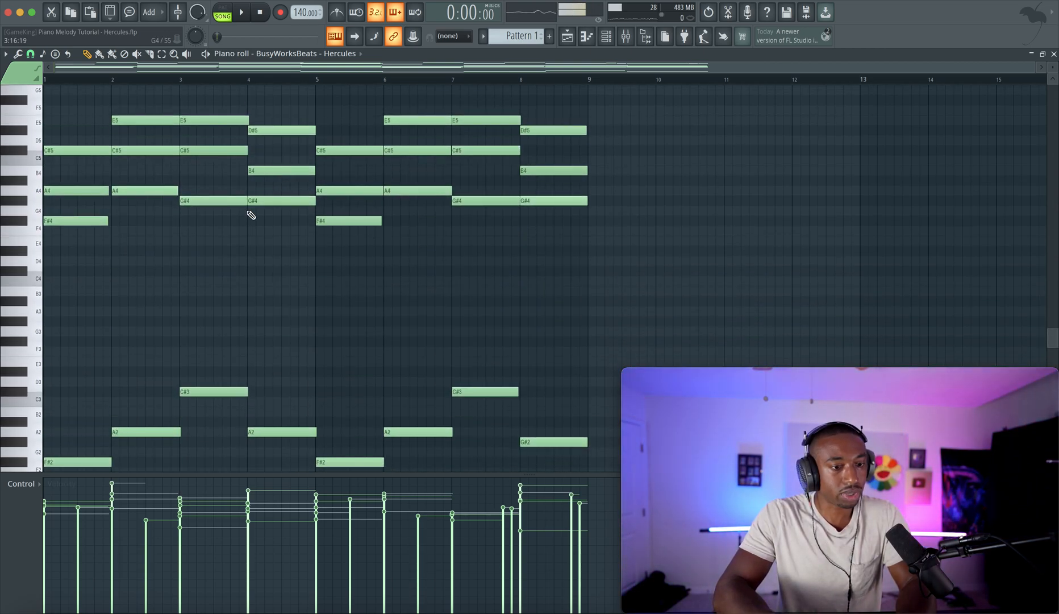
key(space)
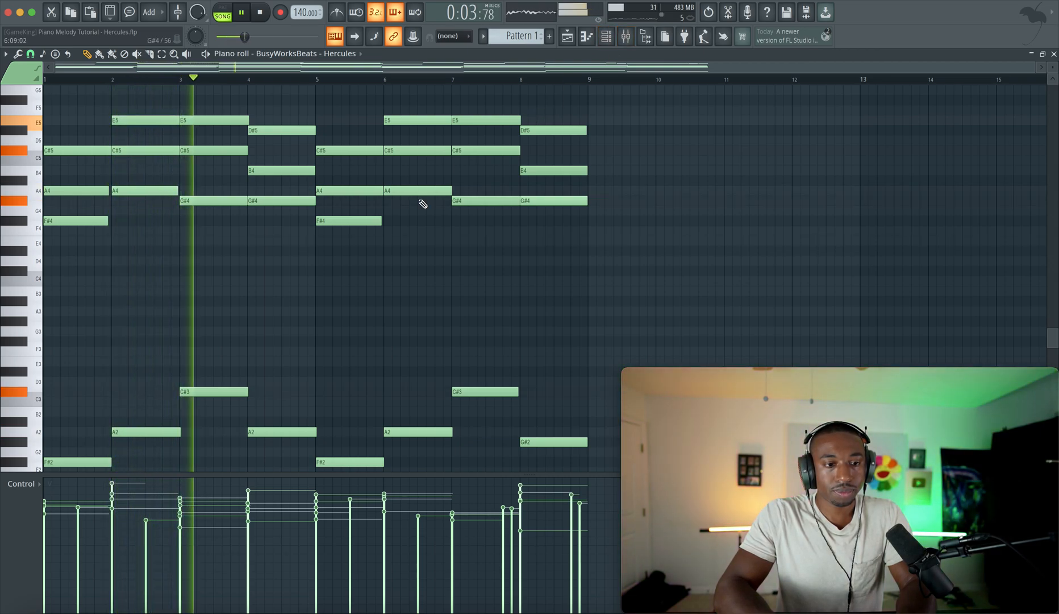
scroll(423, 203, up, 2)
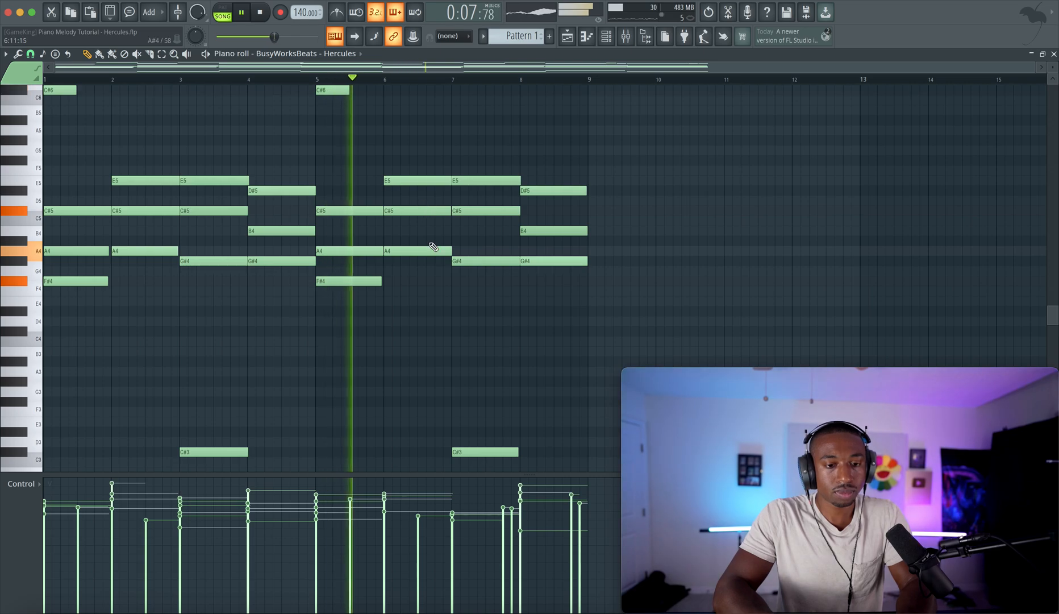
Raise all the bass notes in bars 1 to 8 by one octave and play back the song
scroll(430, 243, down, 10)
key(space)
drag(627, 295, 90, 134)
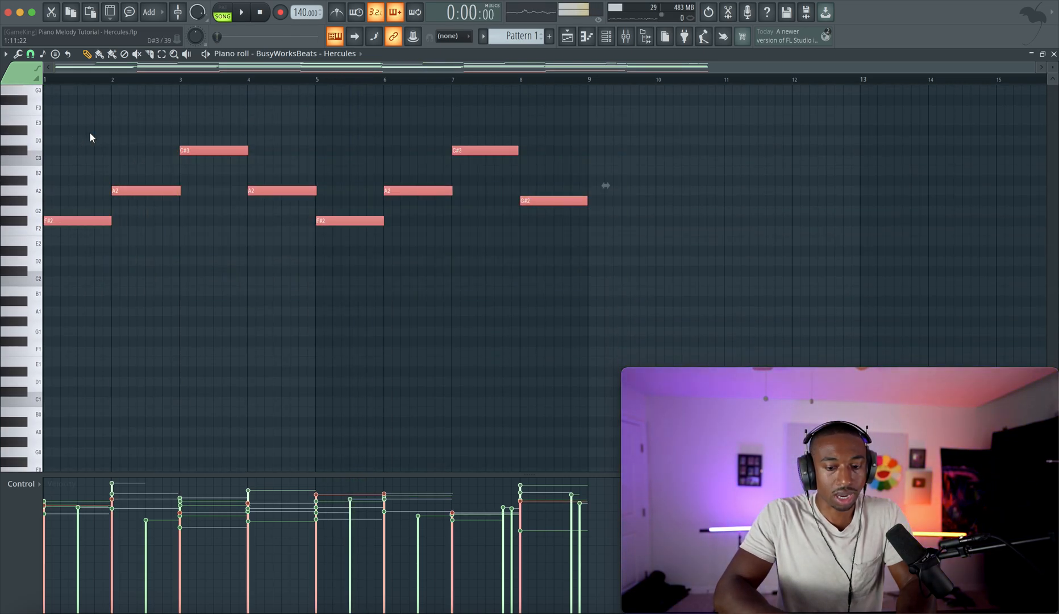
key(ctrl+Up)
scroll(156, 188, up, 6)
key(space)
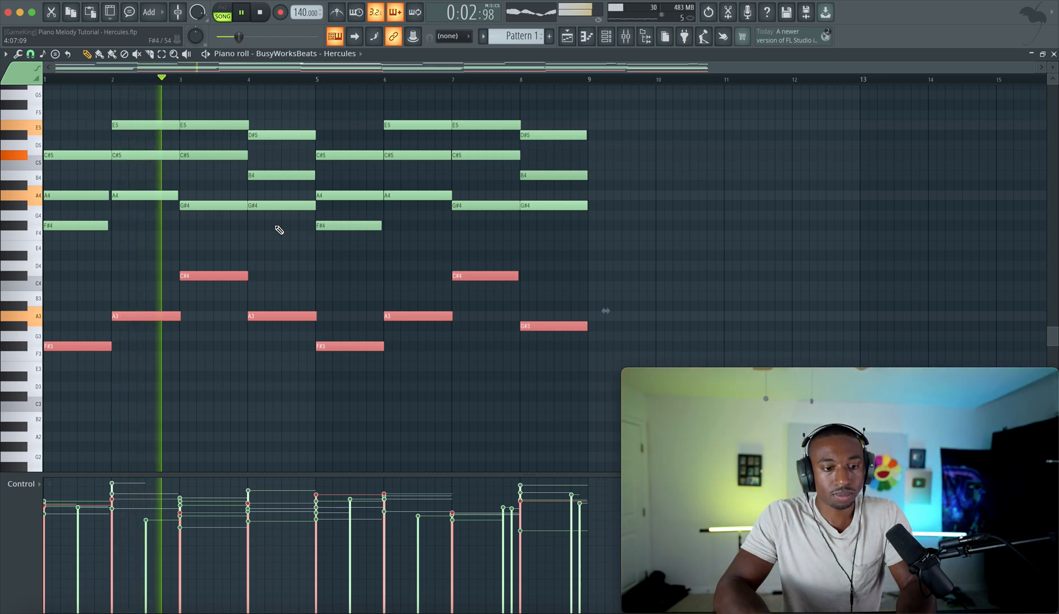
Lower the C#4 bass notes in bars 3 and 7 by one octave to C#3
click(225, 281)
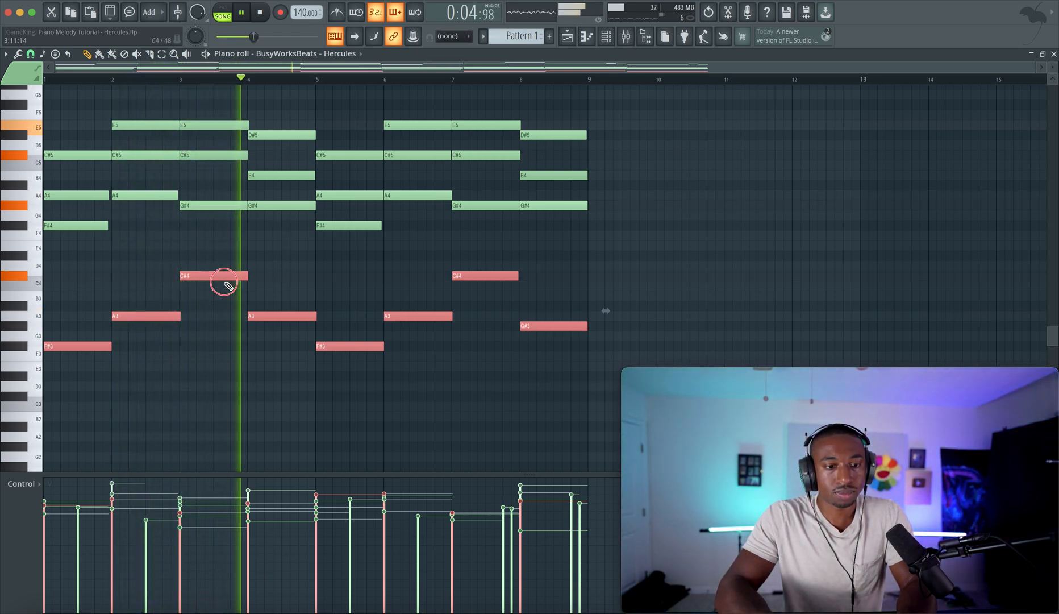
shift+click(475, 281)
key(ctrl+Down)
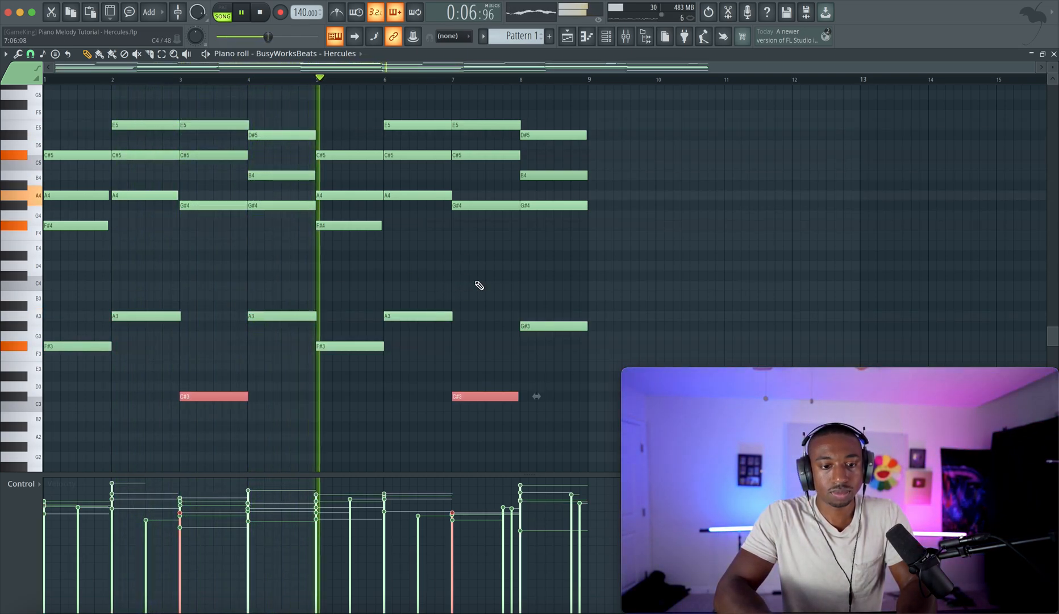
key(ctrl+d)
scroll(519, 169, up, 1)
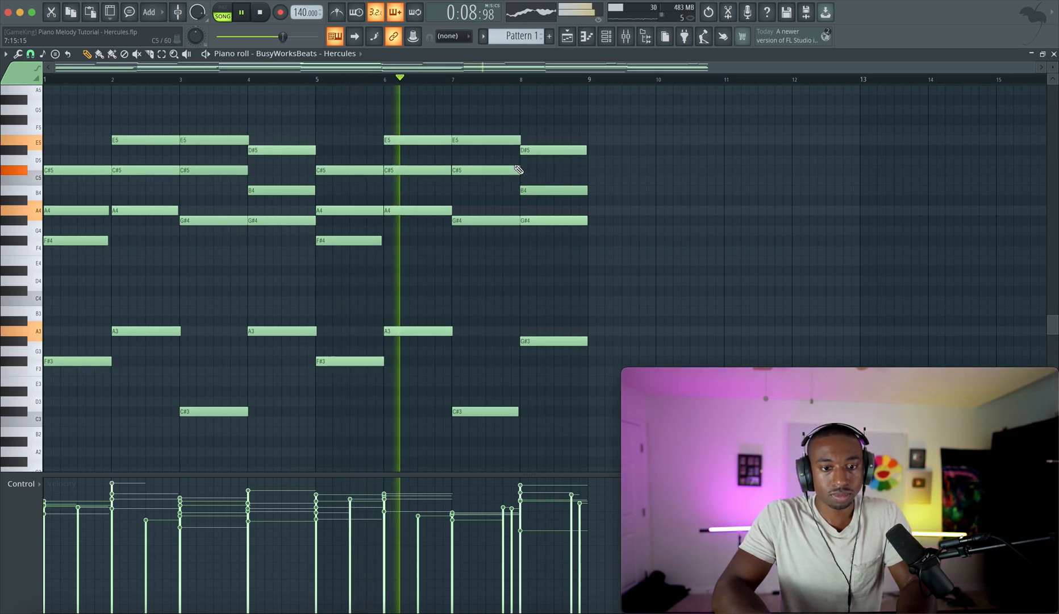
scroll(519, 169, up, 4)
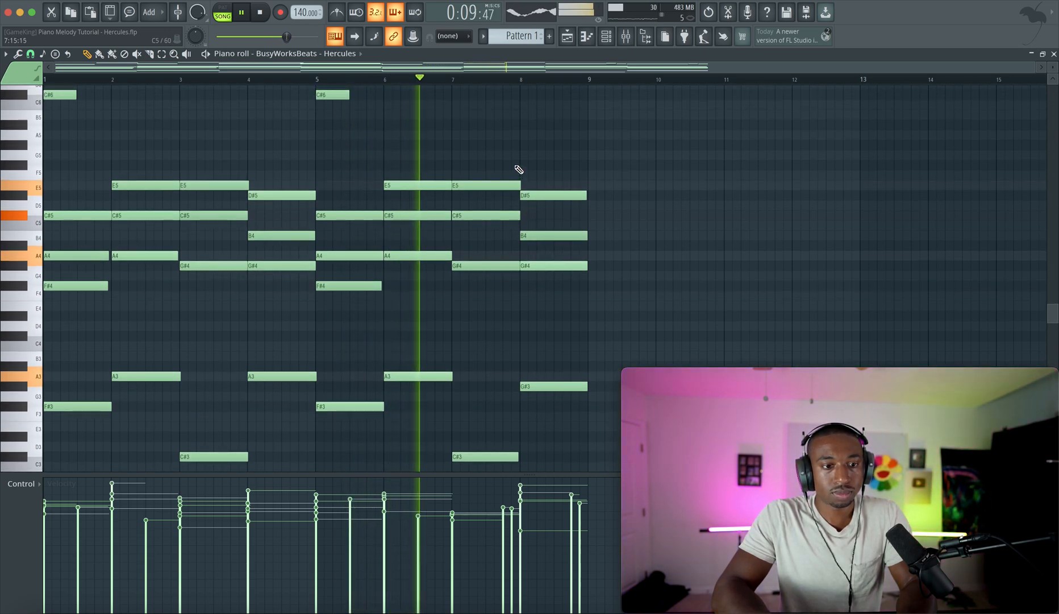
Load the Tony Montana preset from the Hercules Keys category and play back the song
click(607, 38)
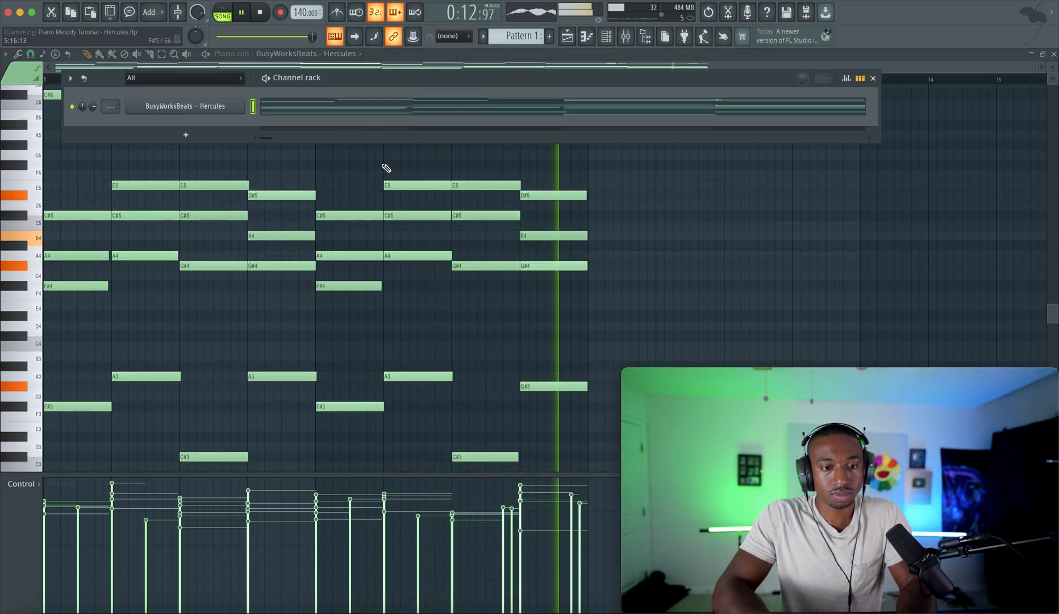
key(F6)
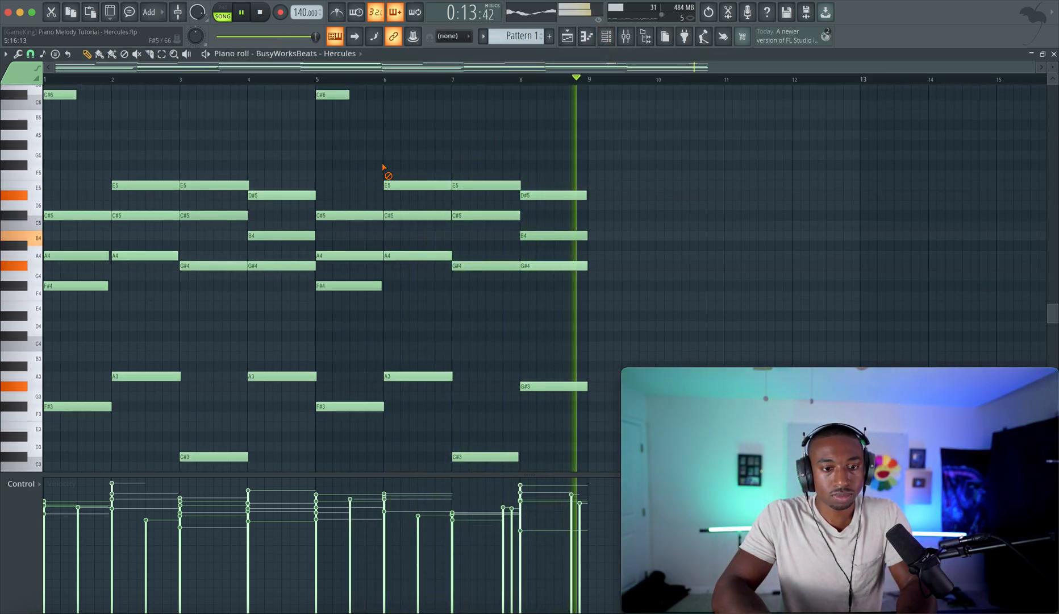
click(612, 37)
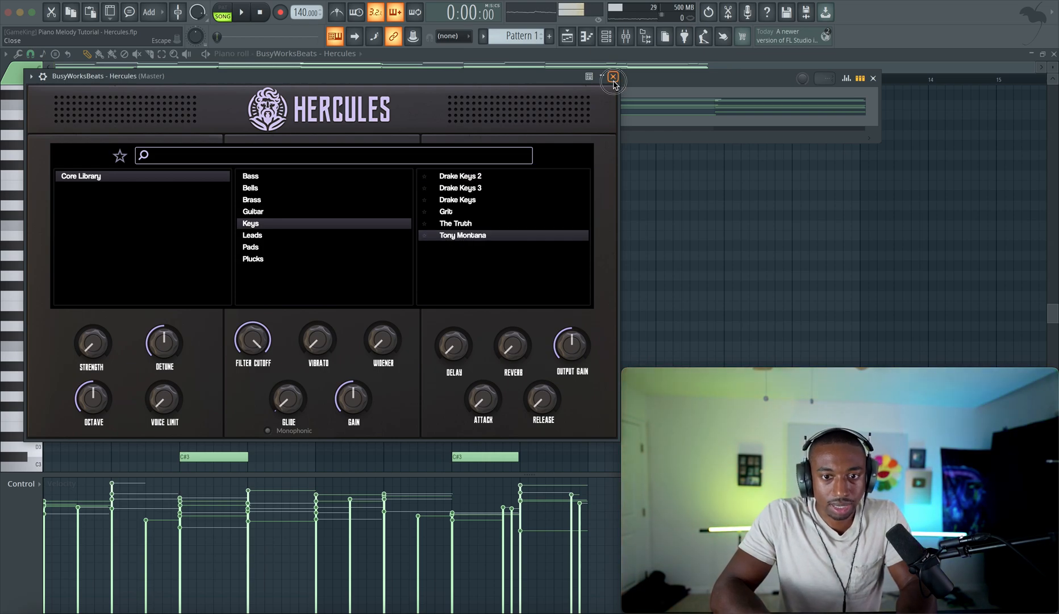
key(Escape)
key(space)
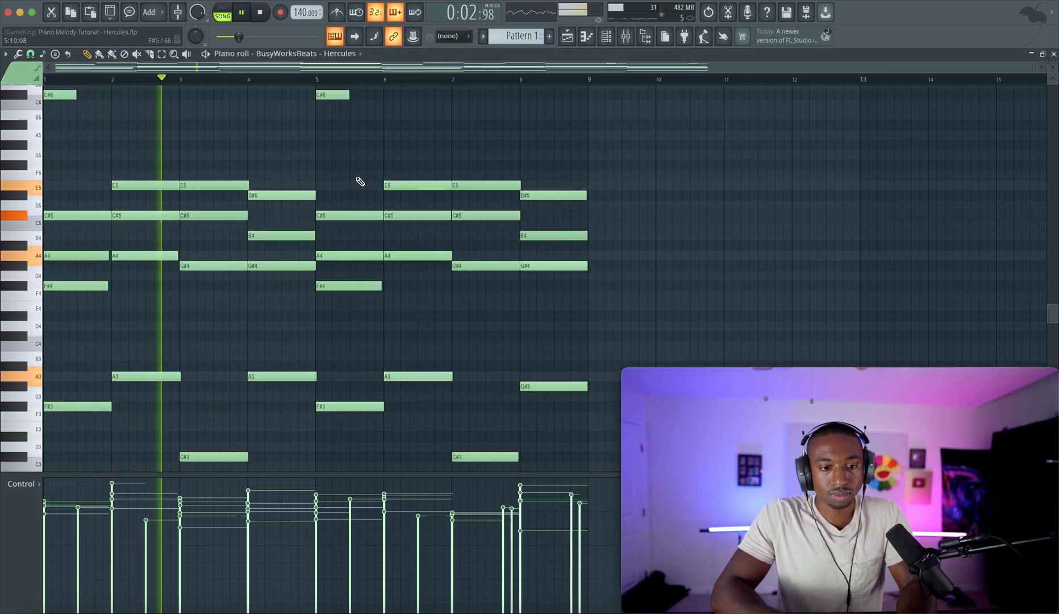
Select all the bass notes below the chords and lower them by one octave
scroll(364, 255, down, 3)
drag(366, 343, 73, 471)
scroll(134, 381, down, 1)
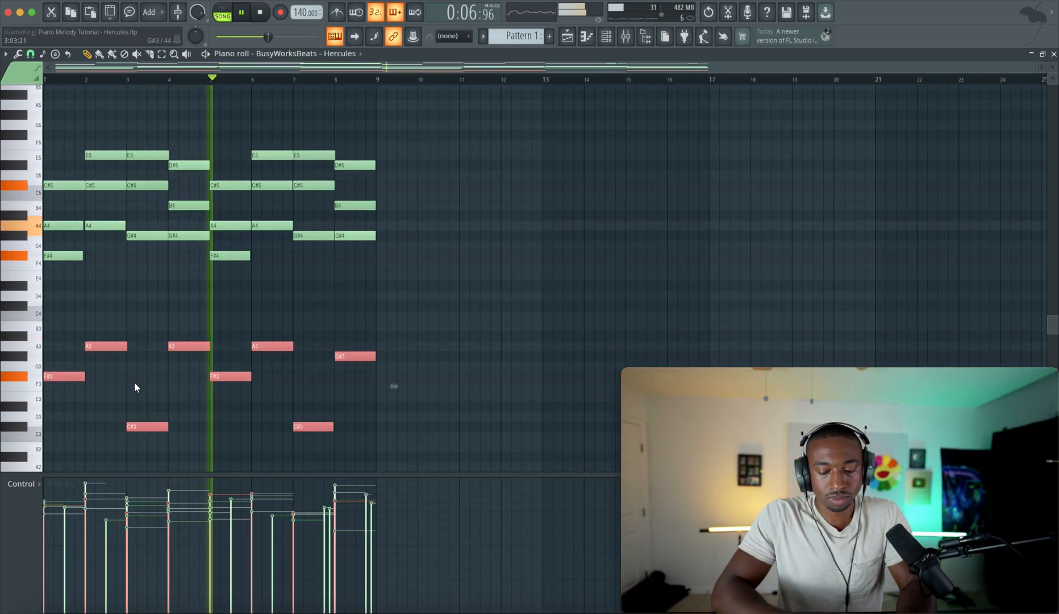
key(ctrl+Down)
scroll(134, 382, down, 3)
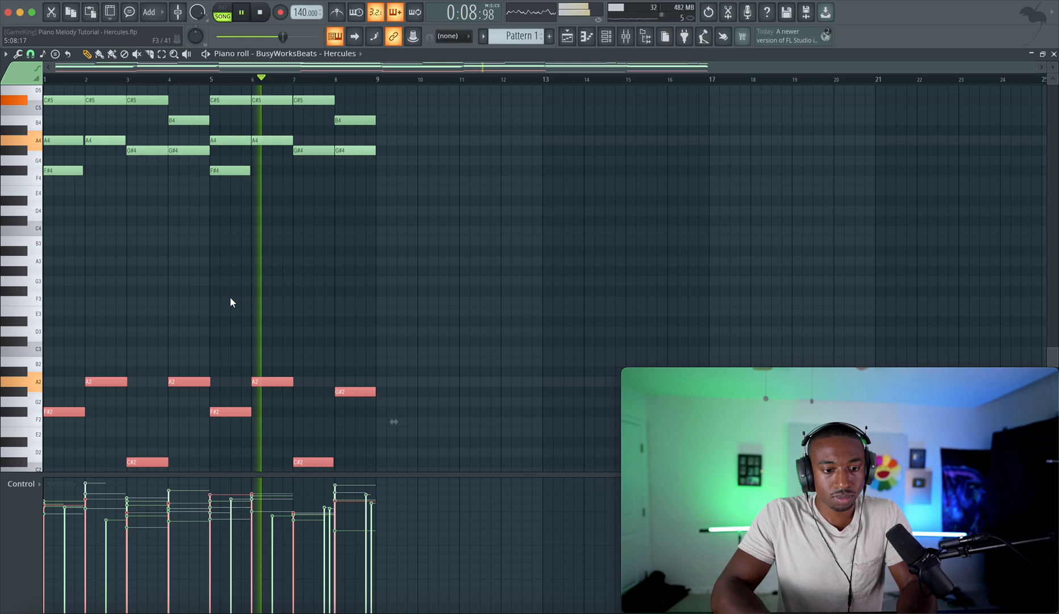
Try raising all the notes by six semitones, play back the song, and restore the notes to their original pitch
scroll(230, 301, up, 5)
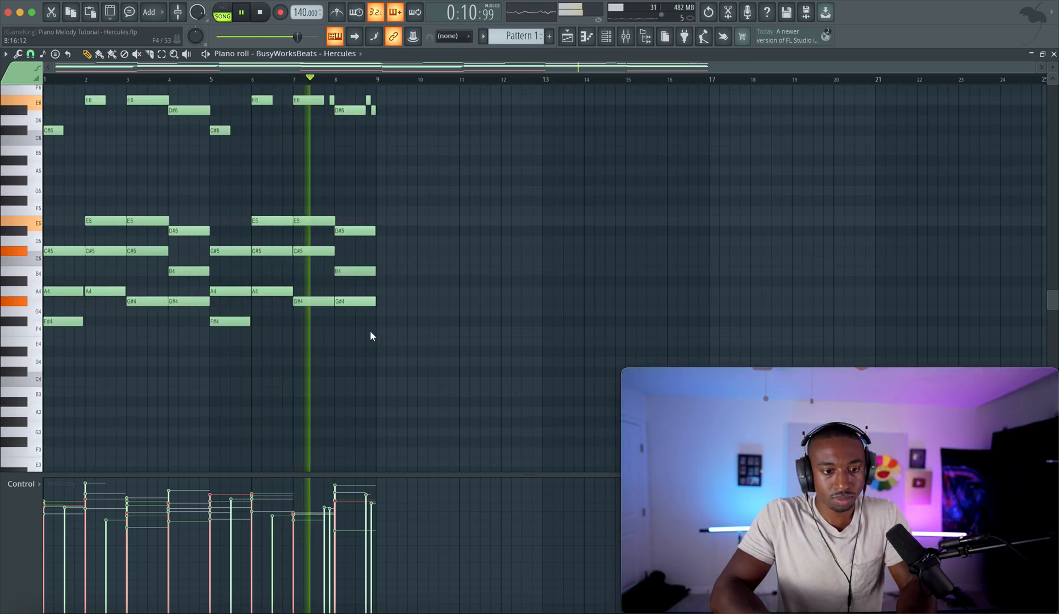
scroll(372, 330, up, 4)
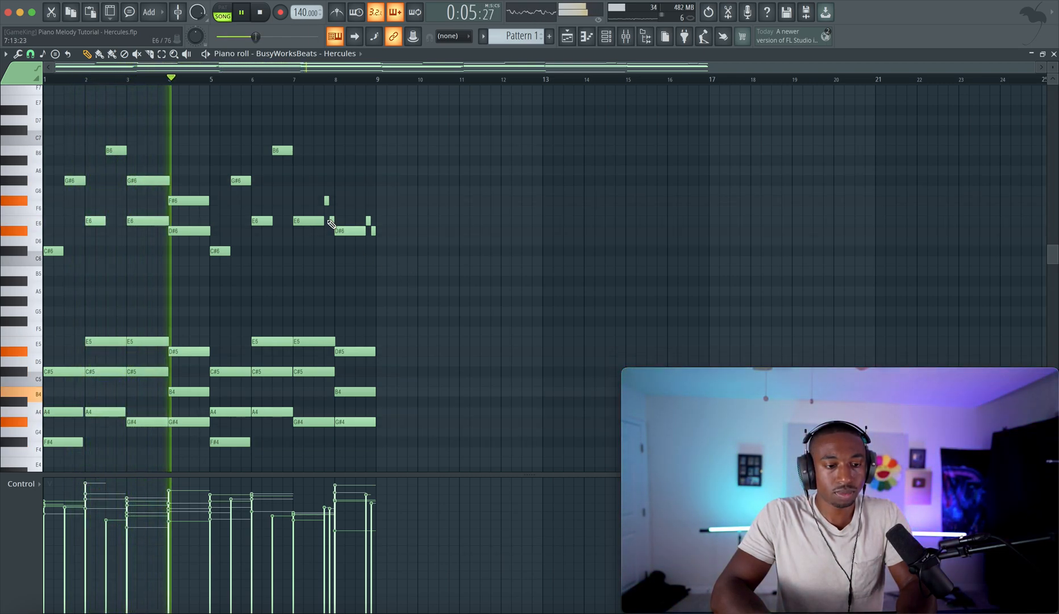
key(space)
key(Up)
key(Up)
key(Up)
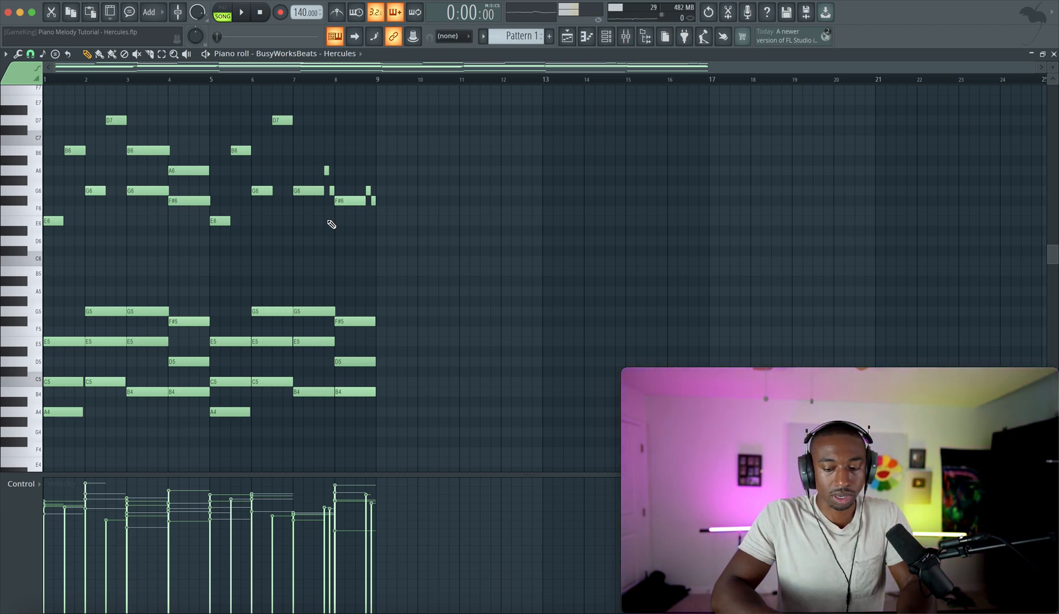
key(Up)
key(Up)
key(Up)
key(space)
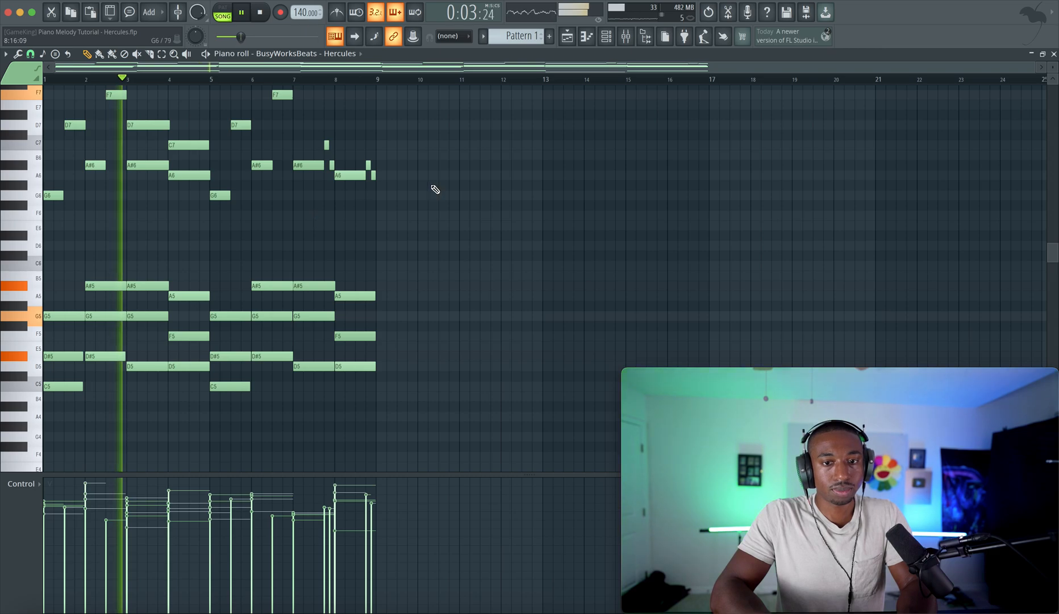
click(607, 37)
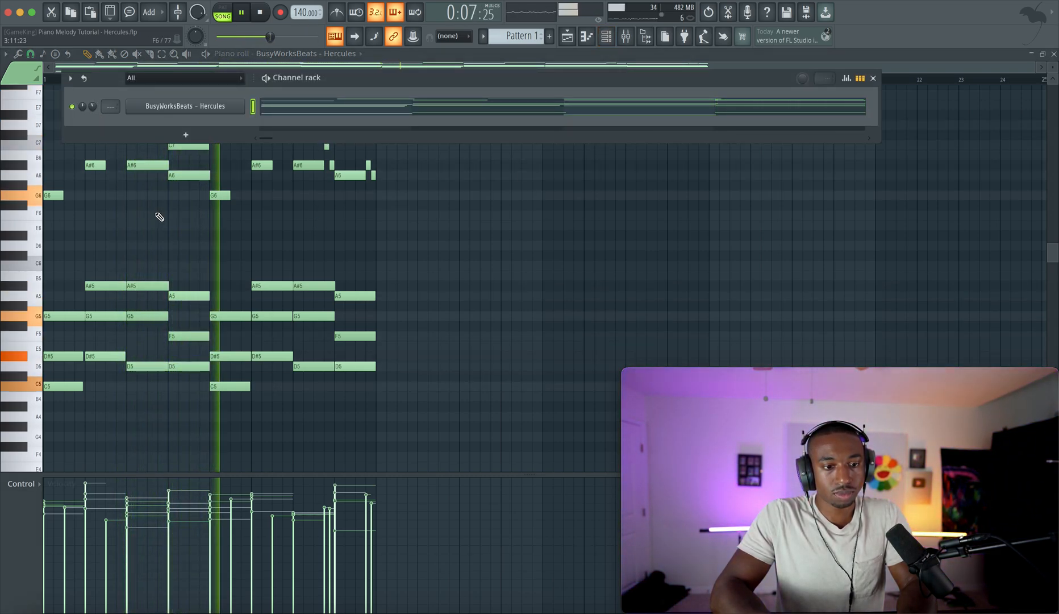
key(F6)
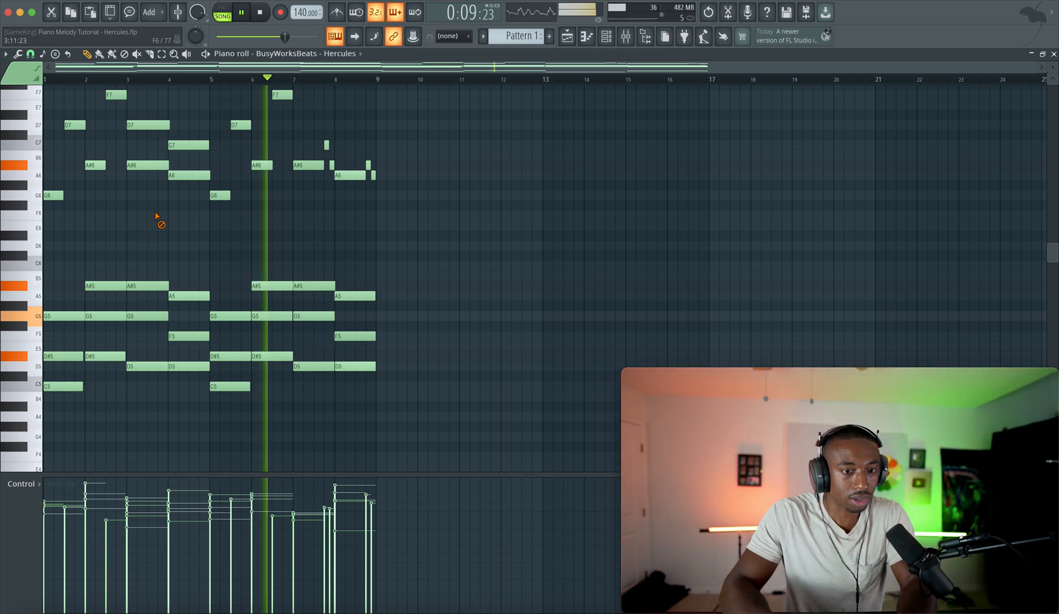
key(space)
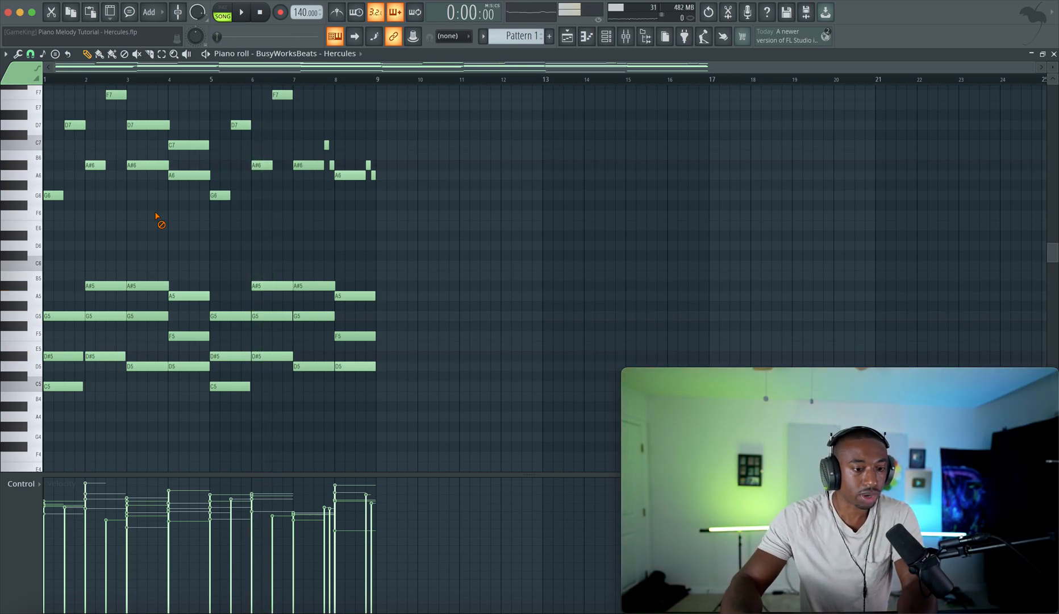
scroll(156, 216, down, 8)
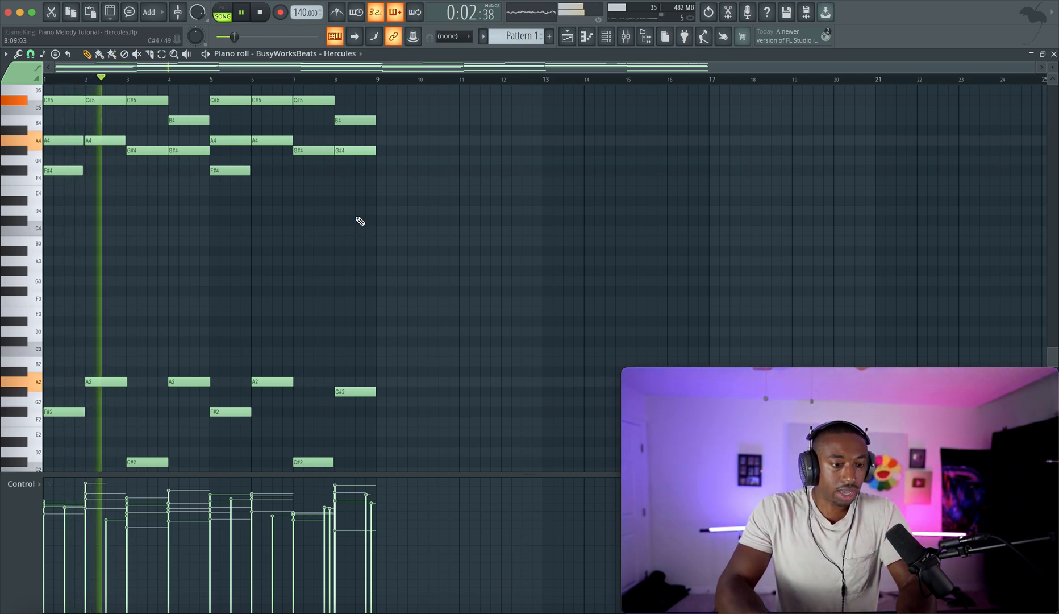
Review the melody and chord notes during playback, switch to the playlist and play the song from the start
scroll(386, 207, up, 3)
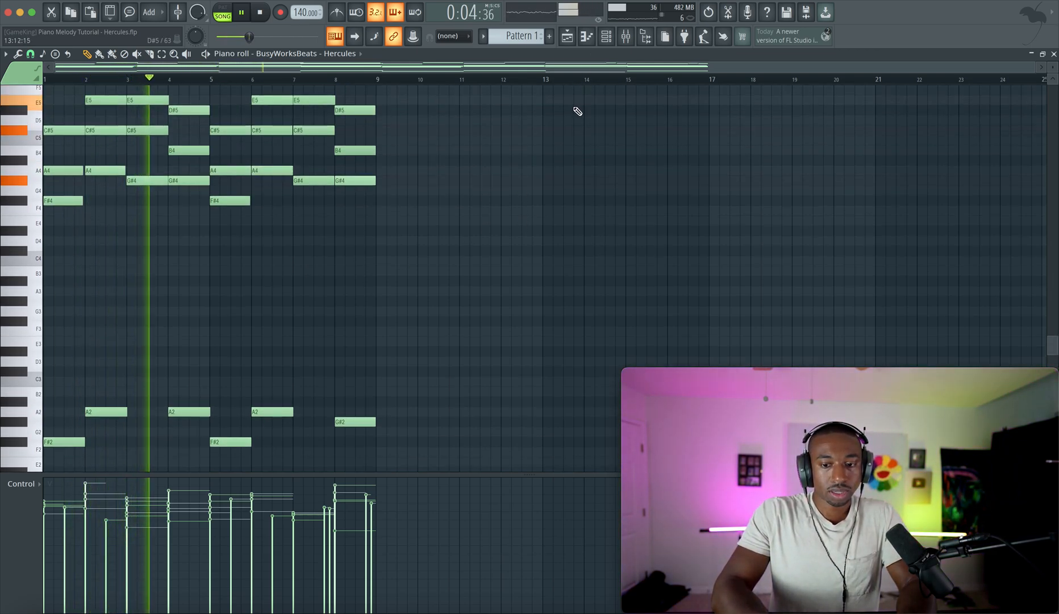
scroll(577, 111, up, 4)
click(608, 39)
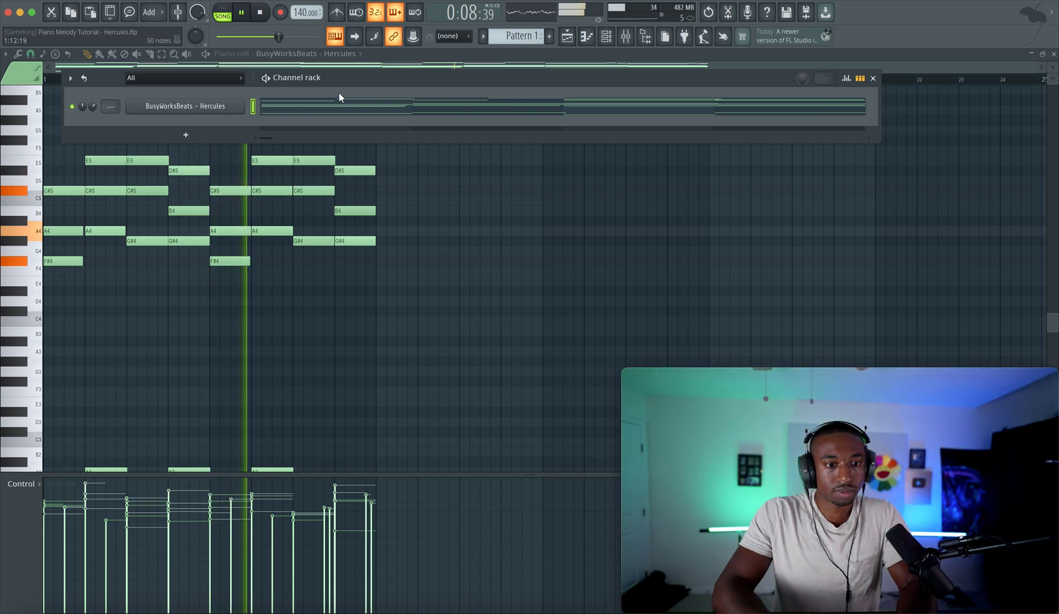
right_click(523, 165)
key(space)
click(568, 40)
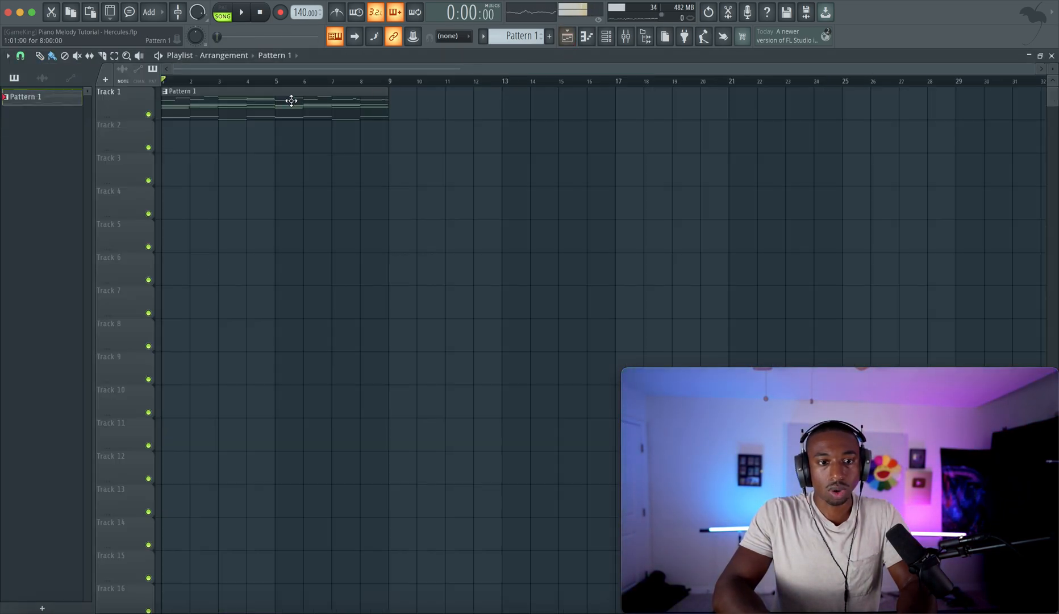
key(space)
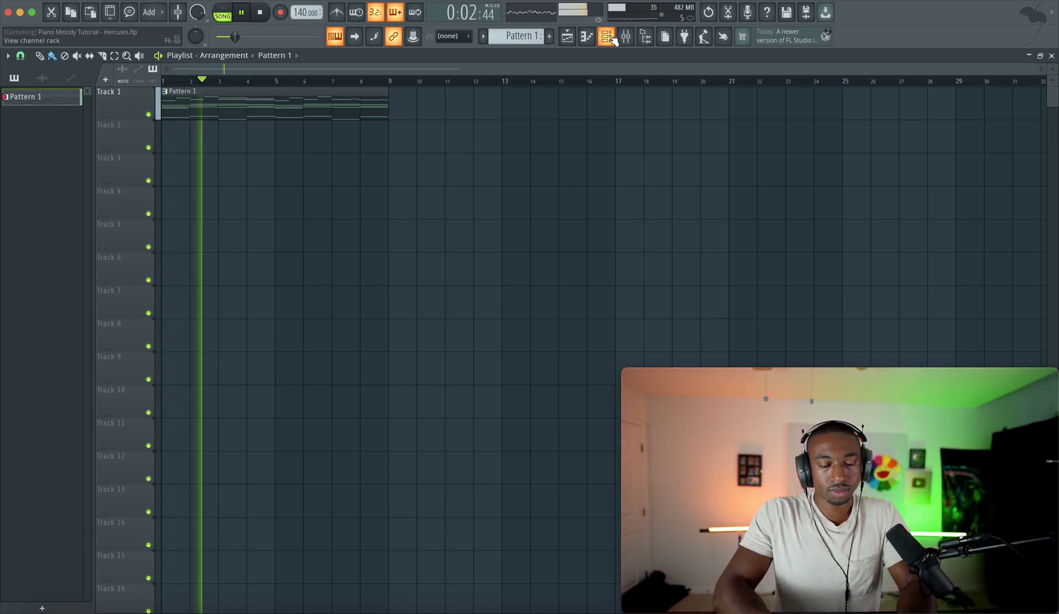
Route the Hercules channel to mixer track 2 and select that track in the mixer
key(F6)
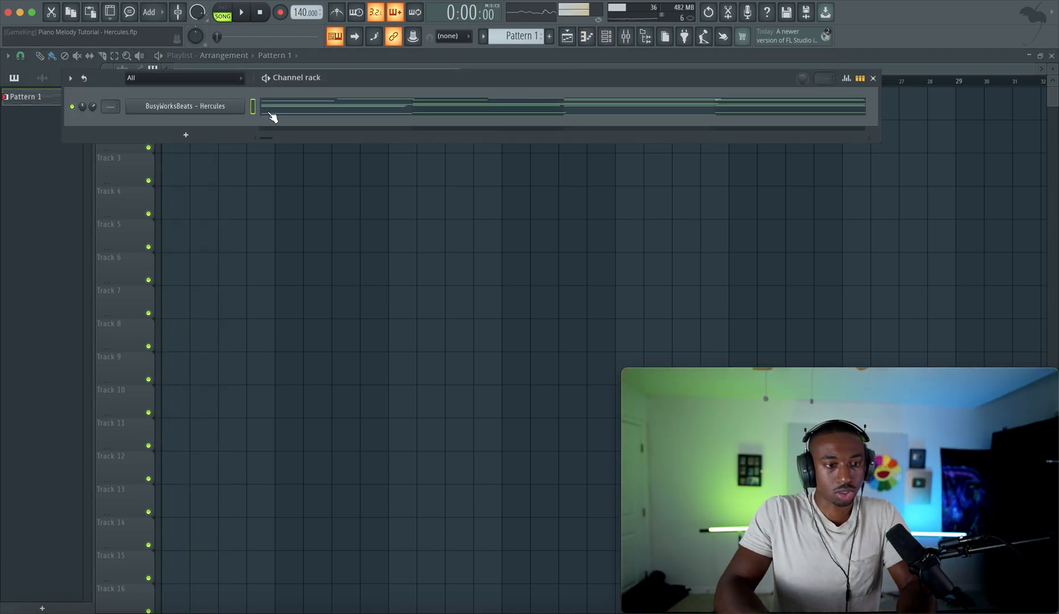
key(ctrl+l)
click(372, 167)
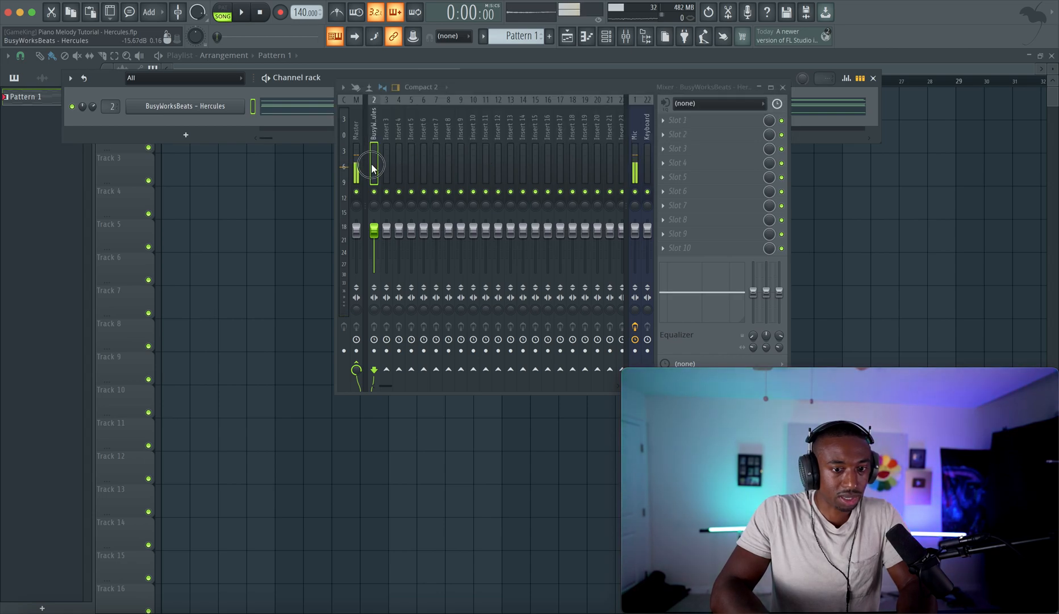
Load Ghz Vulf Compressor 3 in the first effect slot of the Hercules mixer track and set Wow to 36%
click(689, 123)
scroll(364, 173, down, 5)
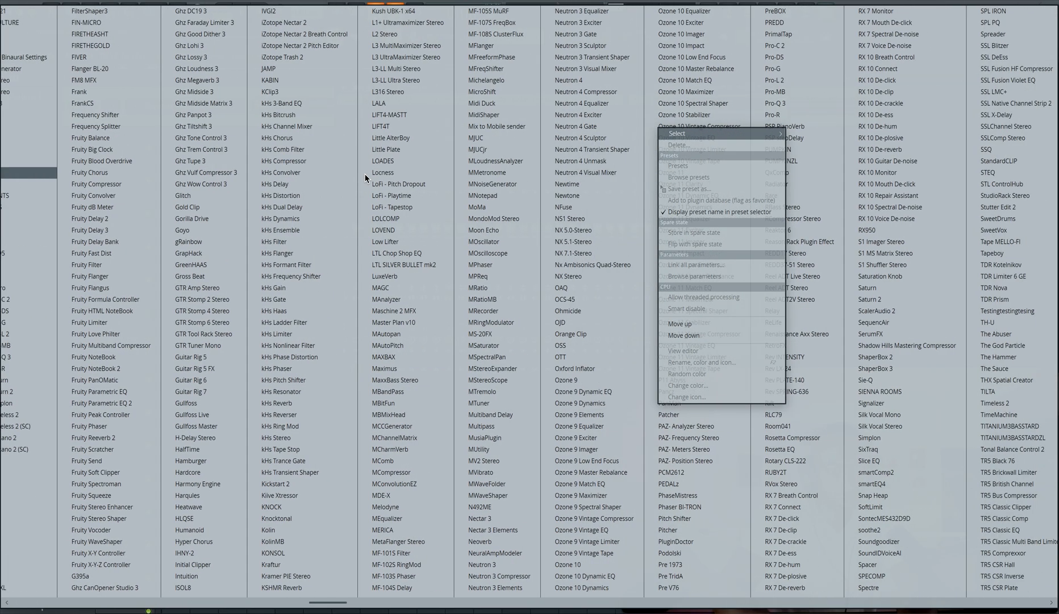
scroll(246, 312, down, 5)
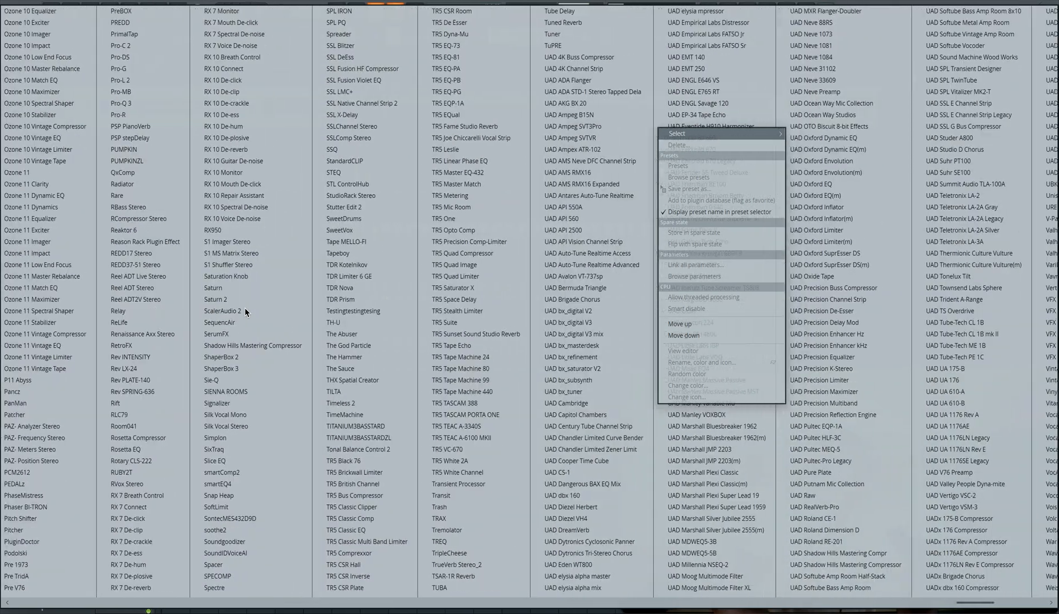
scroll(245, 312, up, 5)
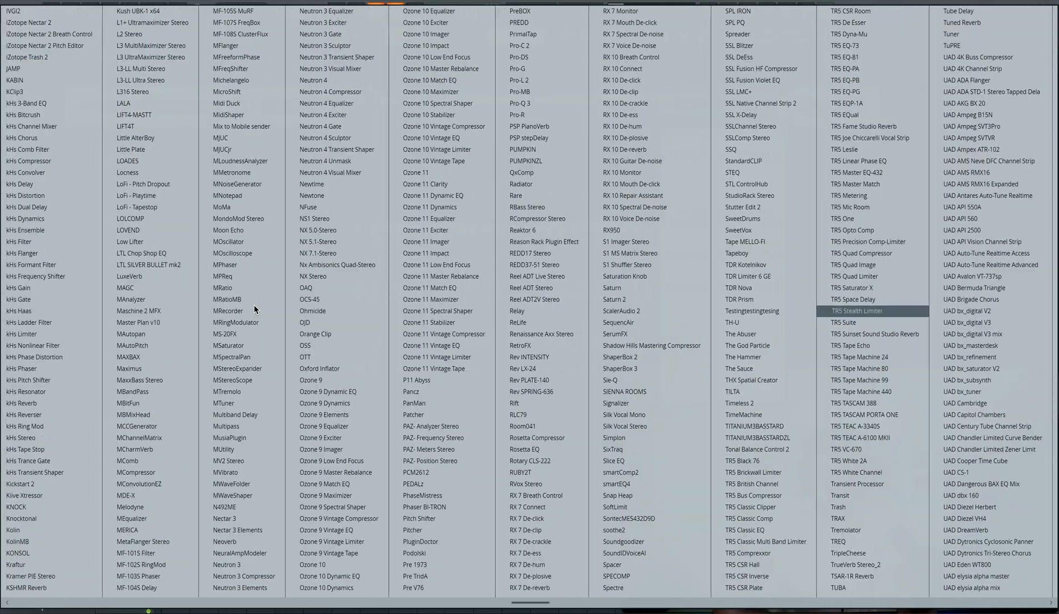
scroll(254, 304, up, 3)
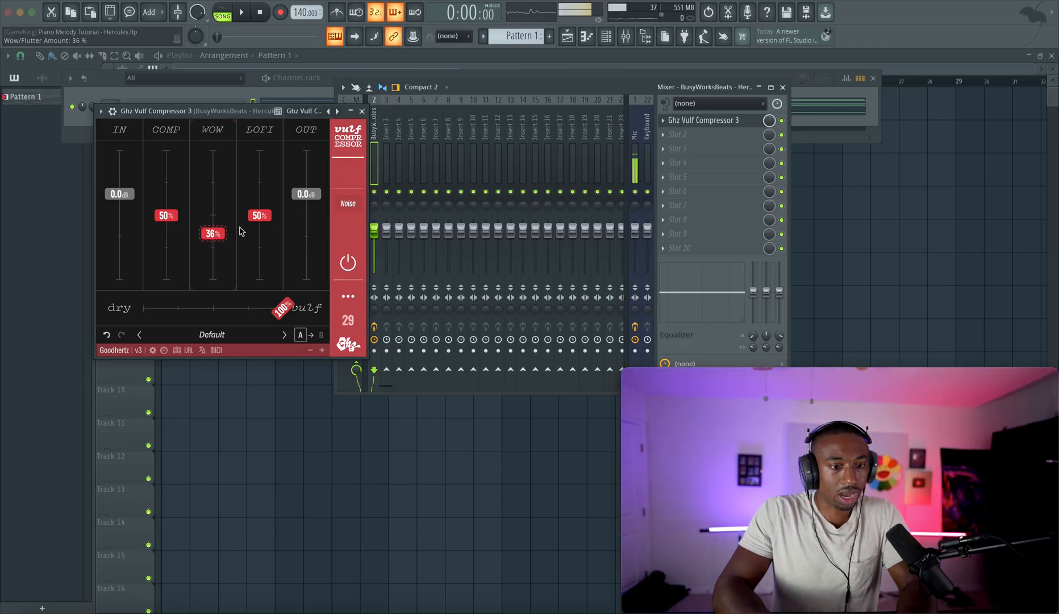
Set the Vulf Compressor's Comp to 64% and Lofi to 73% during playback, and return to the playlist
key(space)
drag(256, 211, 256, 200)
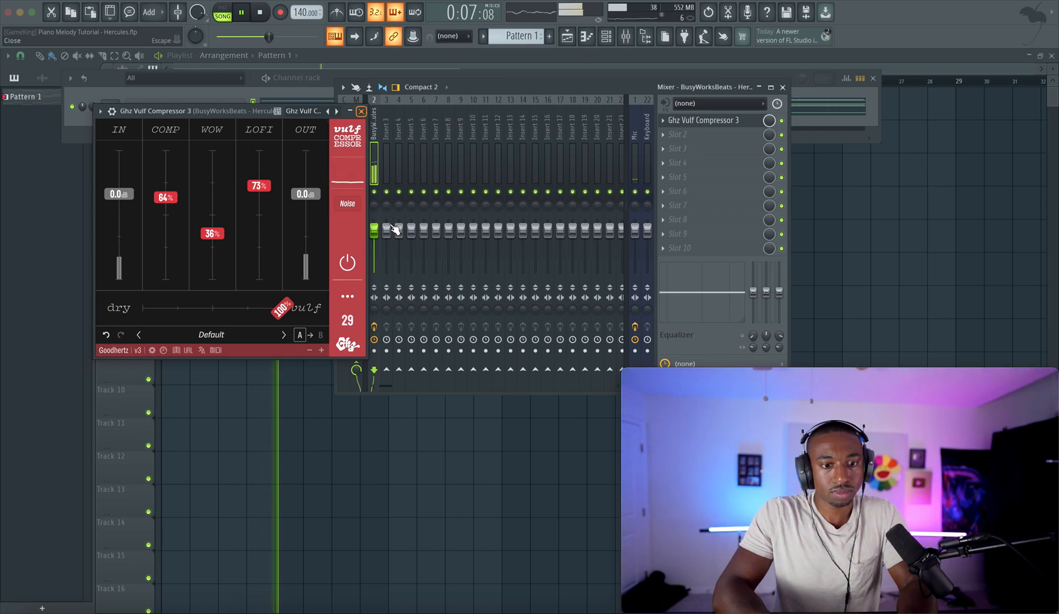
click(362, 111)
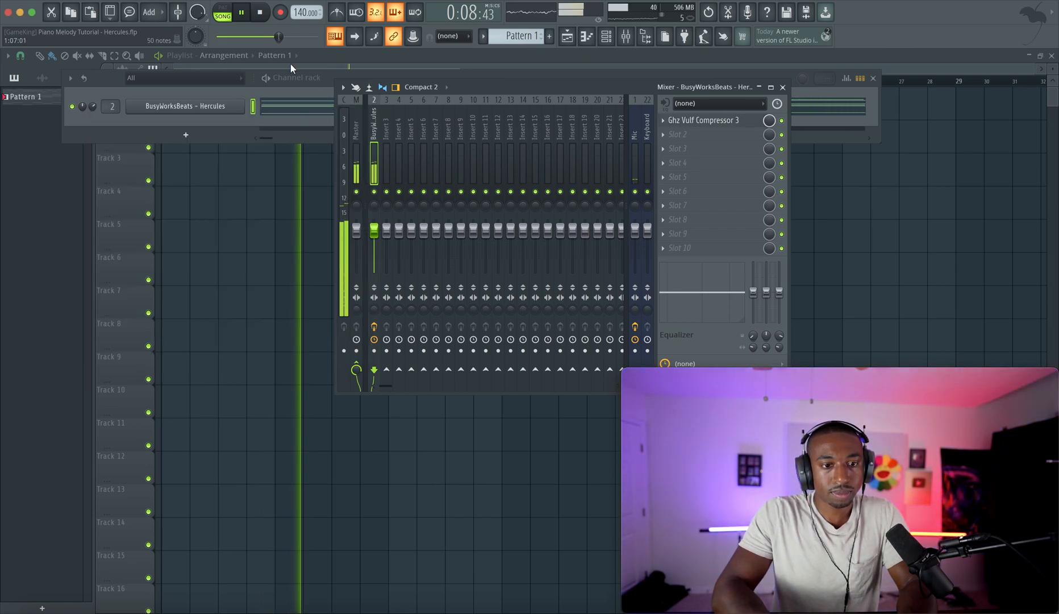
click(248, 1)
click(254, 25)
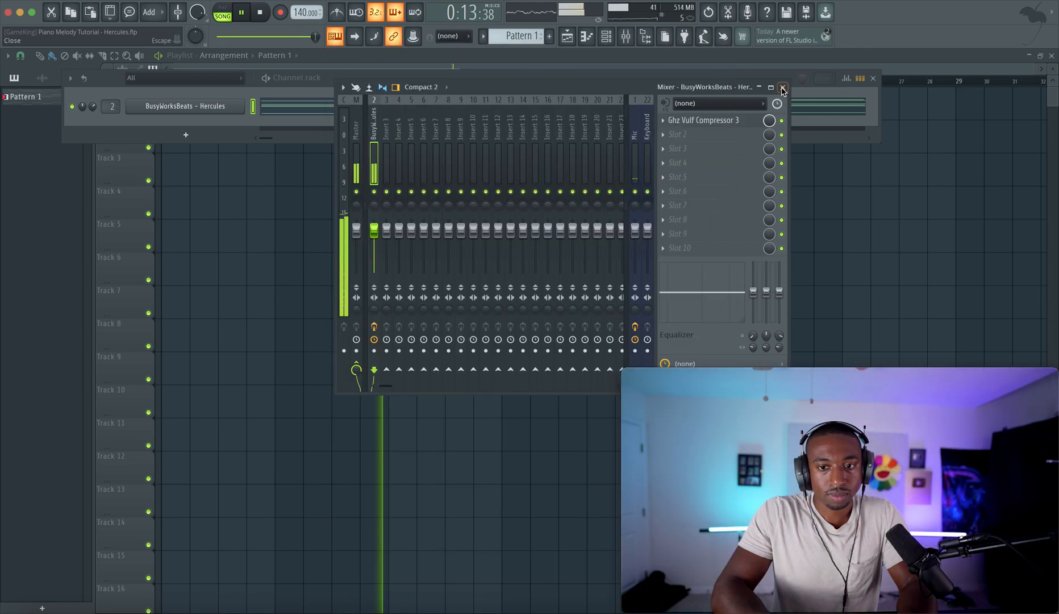
click(782, 87)
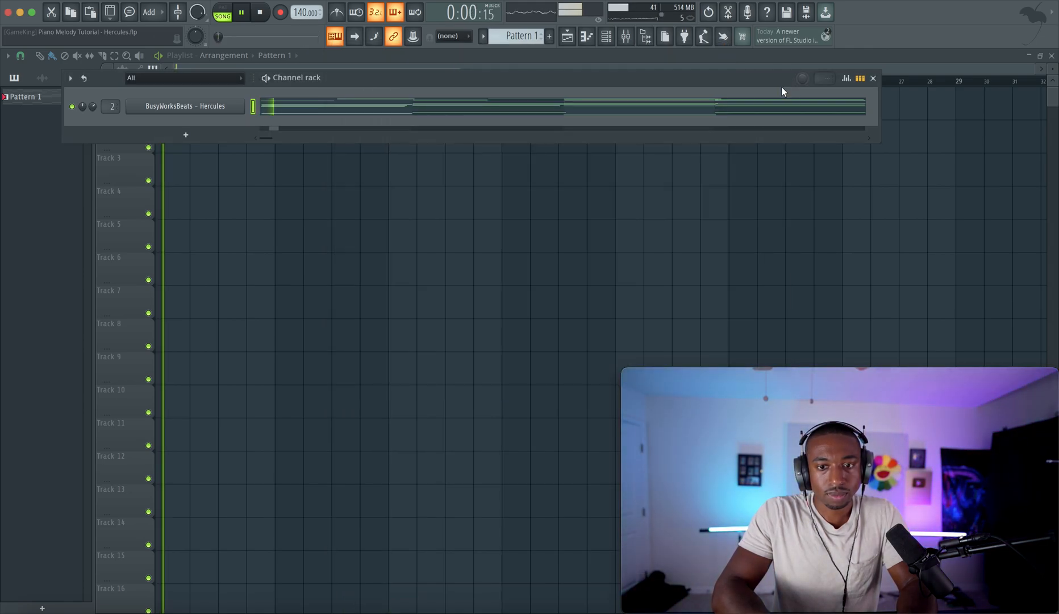
click(463, 219)
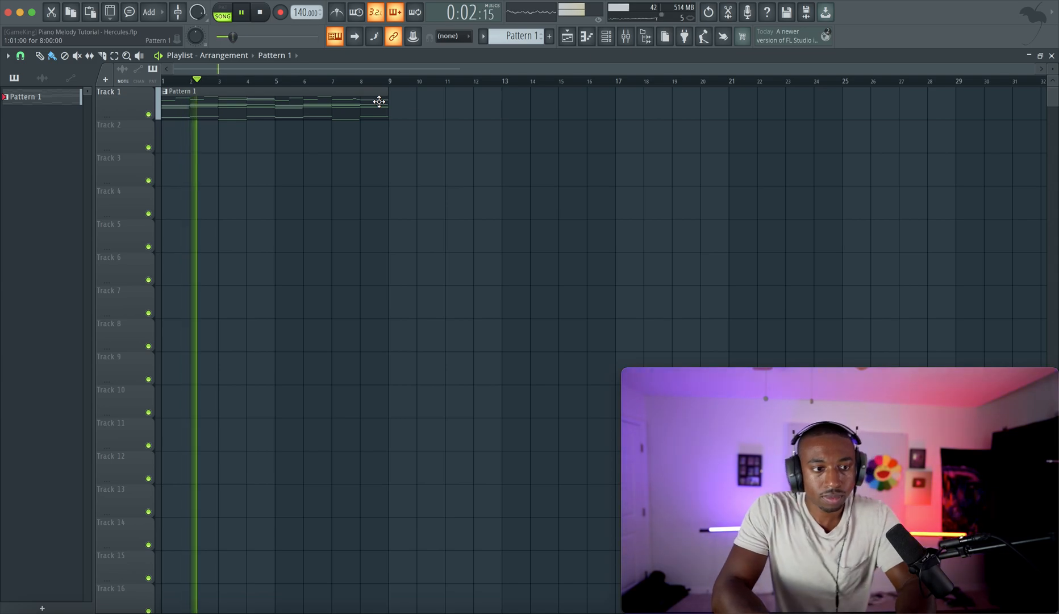
Add Fruity Stereo Enhancer in the second effect slot, with the left channel inverted and the phase offset to the right
click(625, 38)
click(688, 134)
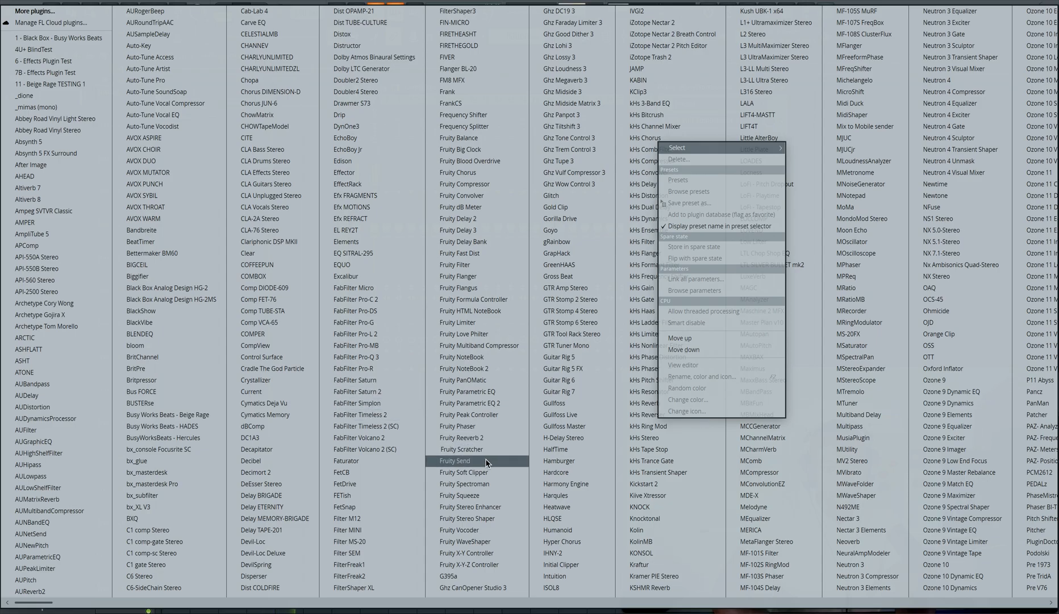
click(484, 508)
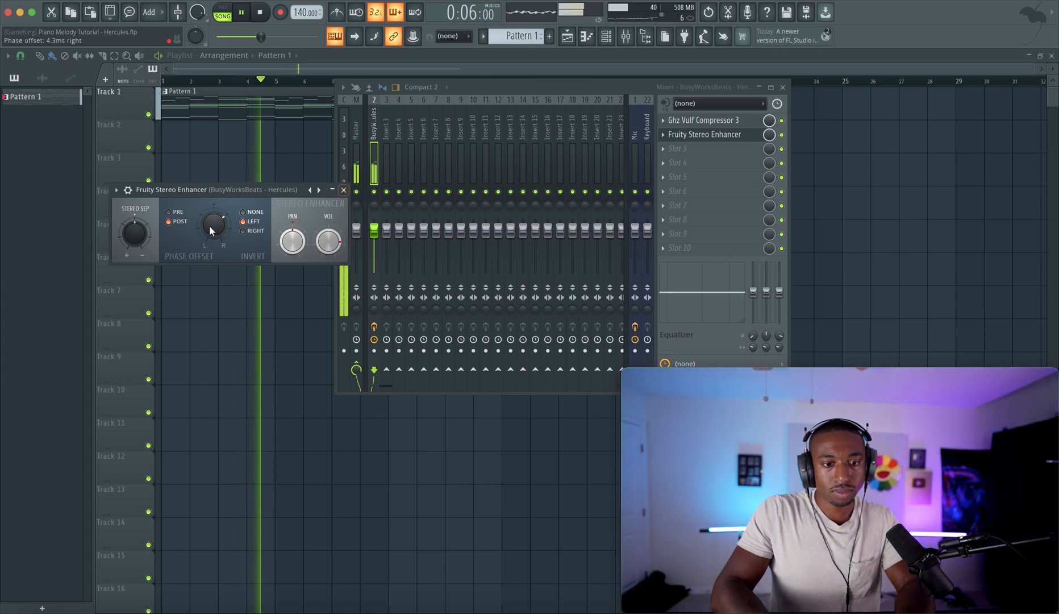
drag(221, 224, 220, 215)
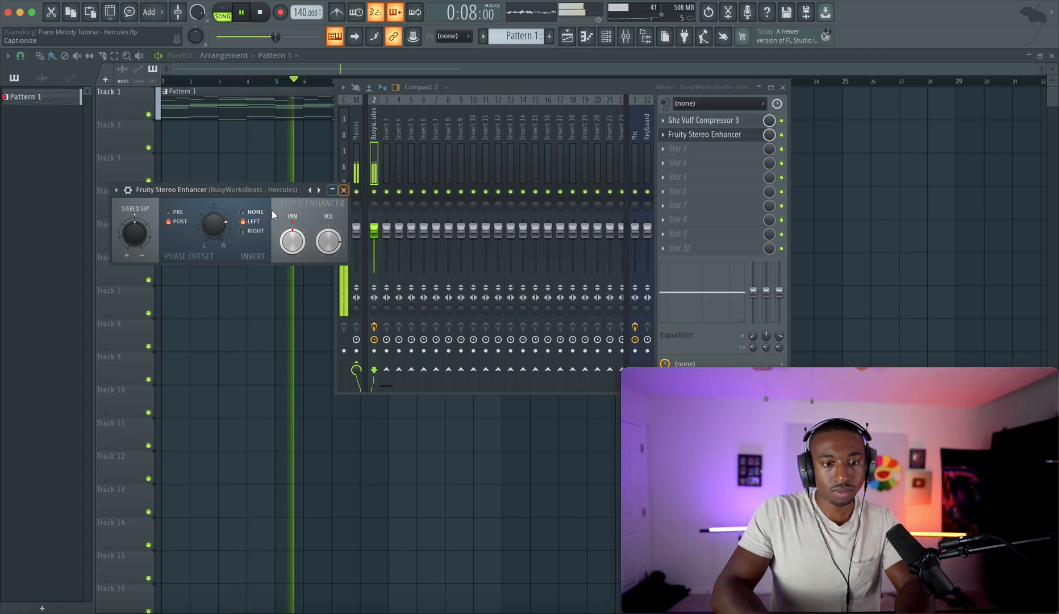
click(344, 190)
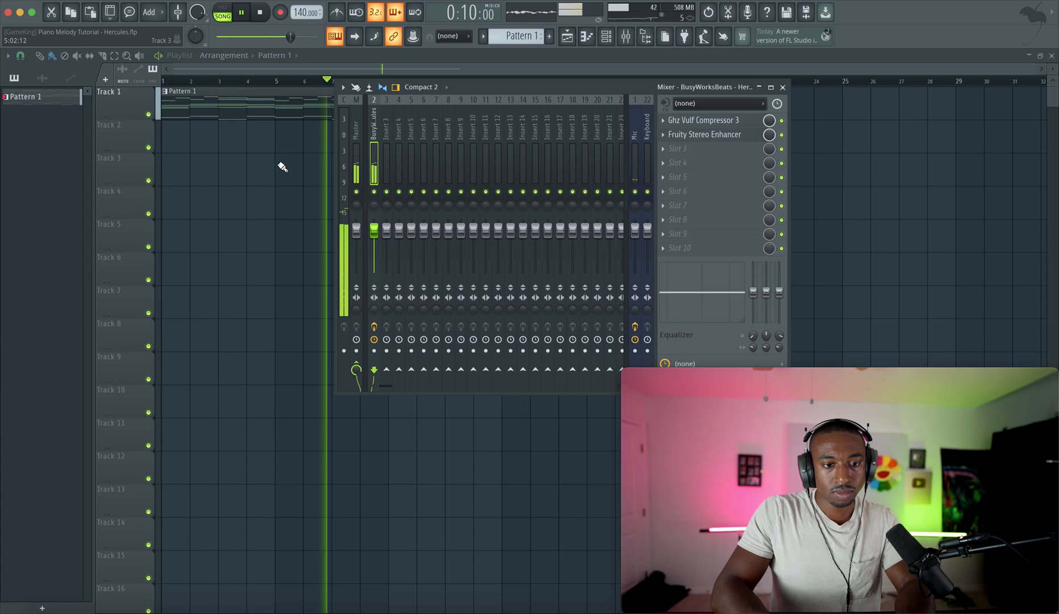
key(Escape)
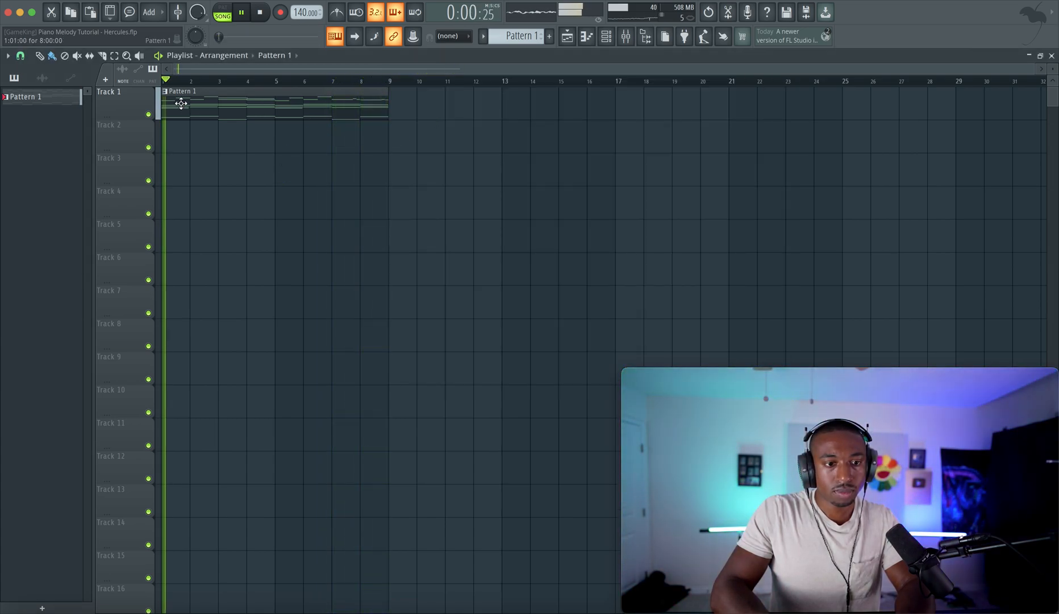
Load the Smoothee Keys preset from the Hercules favorites and play back the song
click(606, 36)
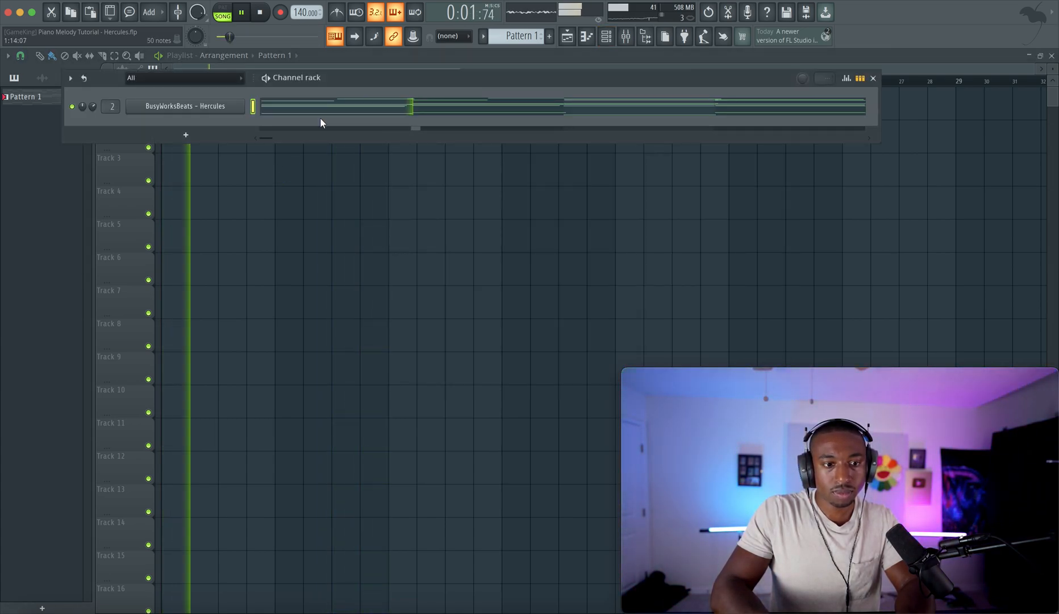
click(210, 108)
key(space)
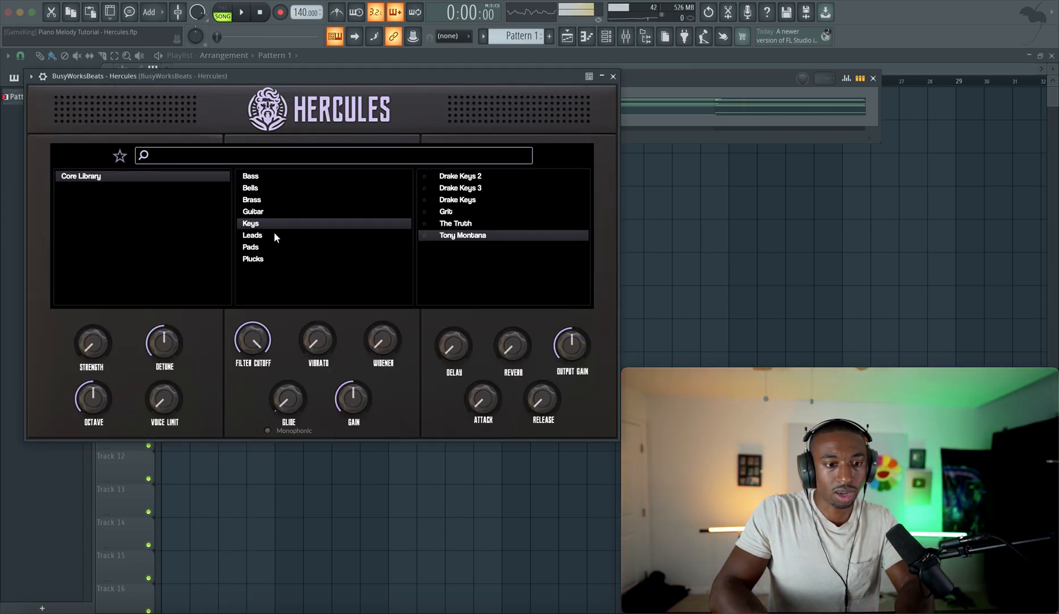
click(251, 247)
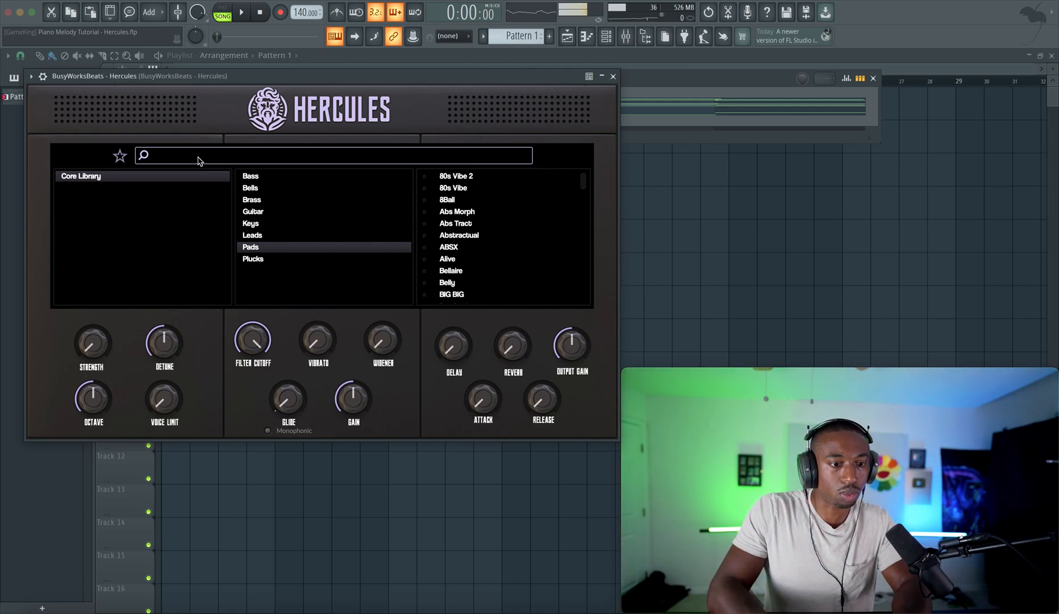
click(122, 158)
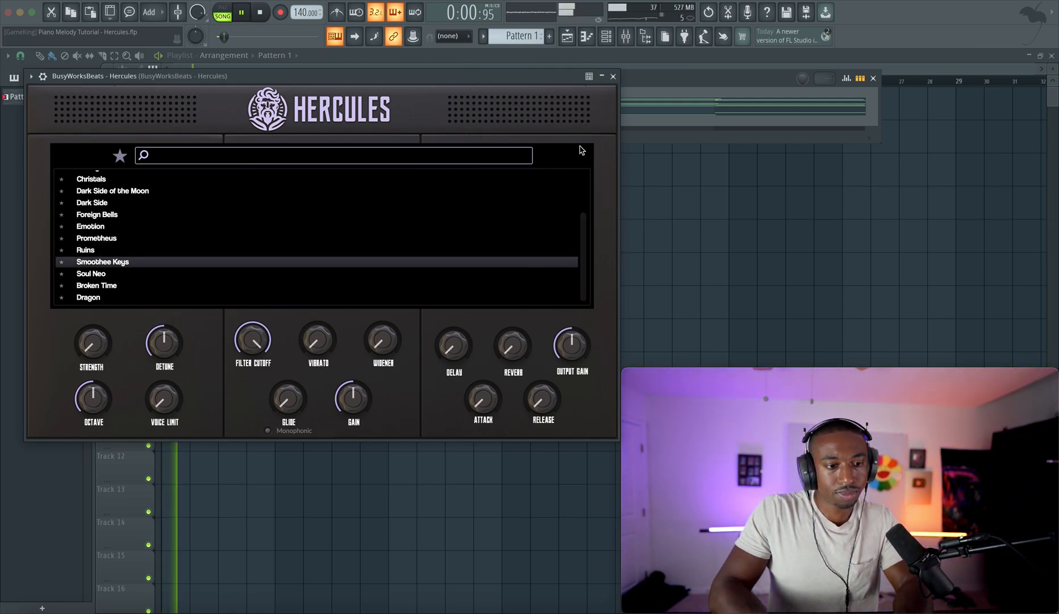
key(Escape)
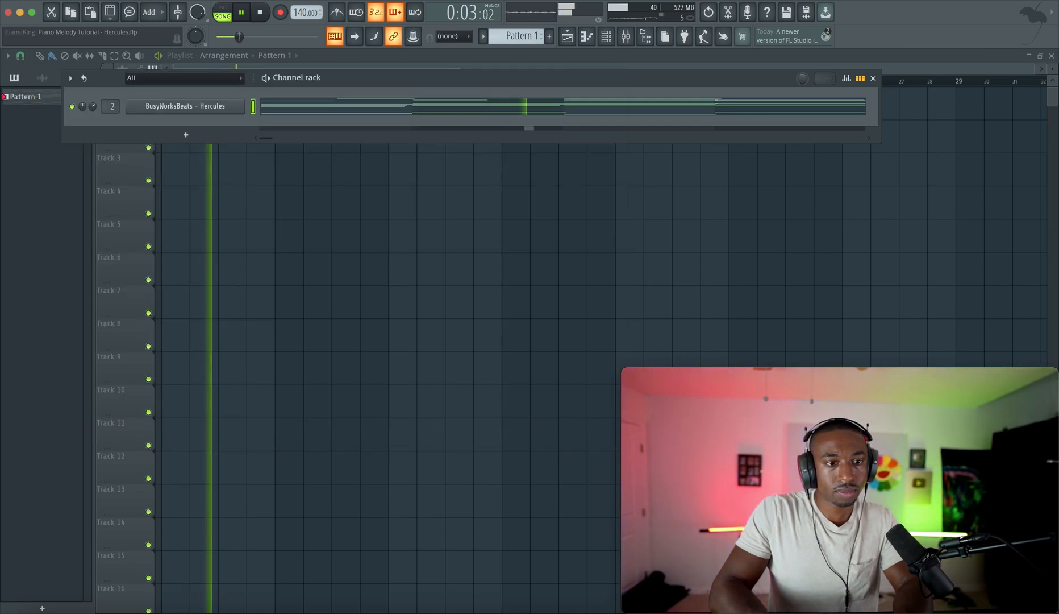
Check the audio device and mixer settings while the song plays
click(259, 21)
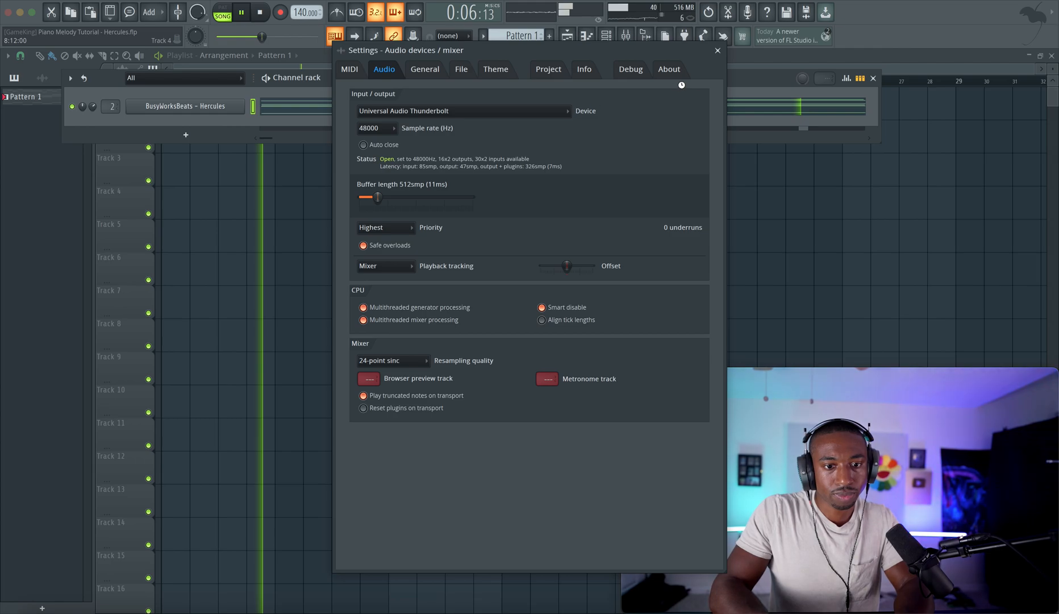
key(Escape)
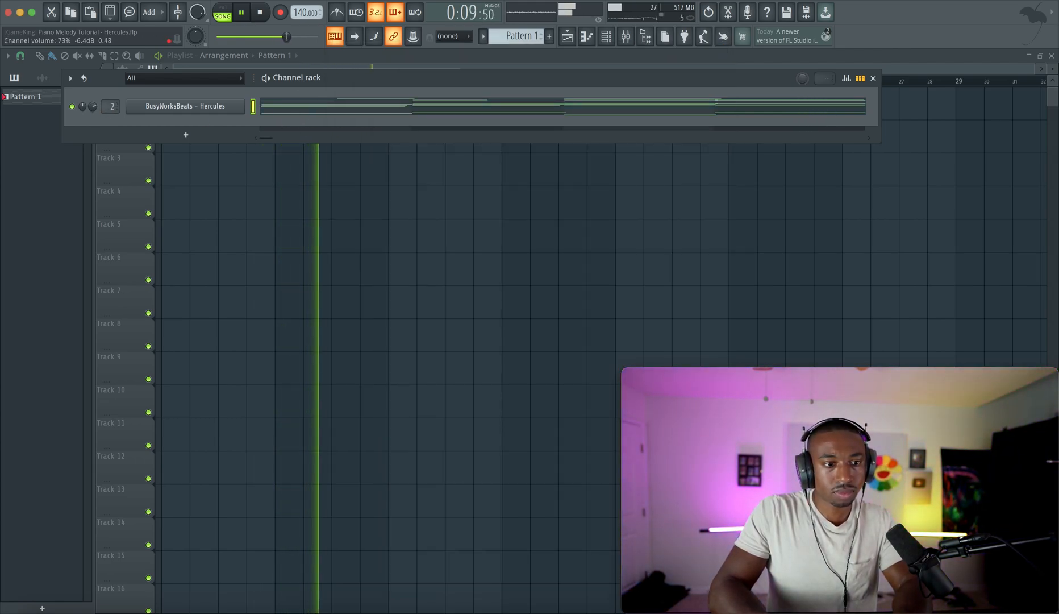
Transpose the bass notes up one octave and the whole arrangement down one octave in the Hercules piano roll
click(294, 114)
scroll(252, 153, down, 3)
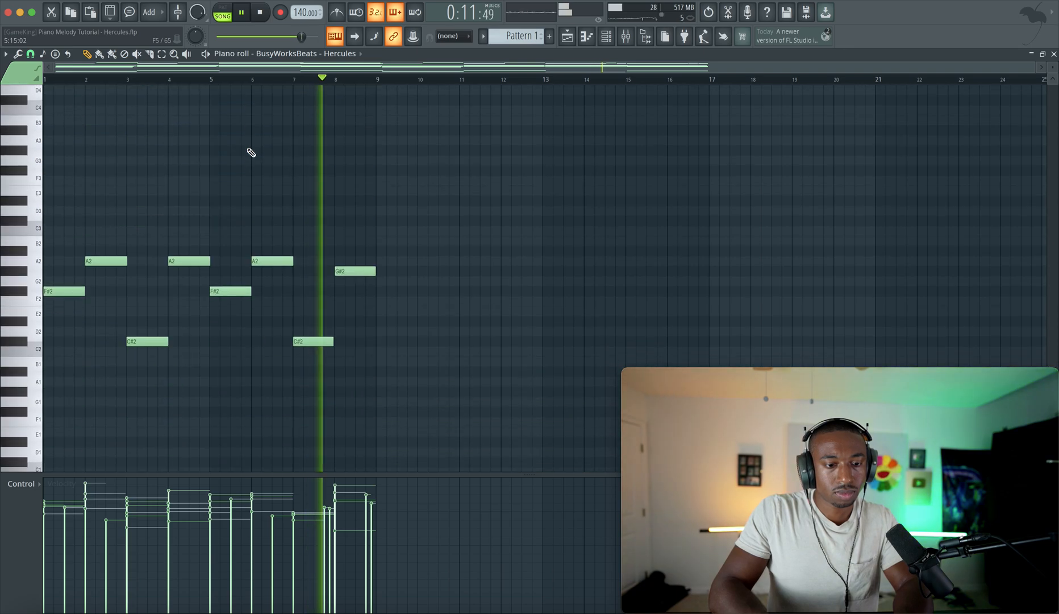
scroll(250, 152, up, 2)
drag(376, 287, 33, 477)
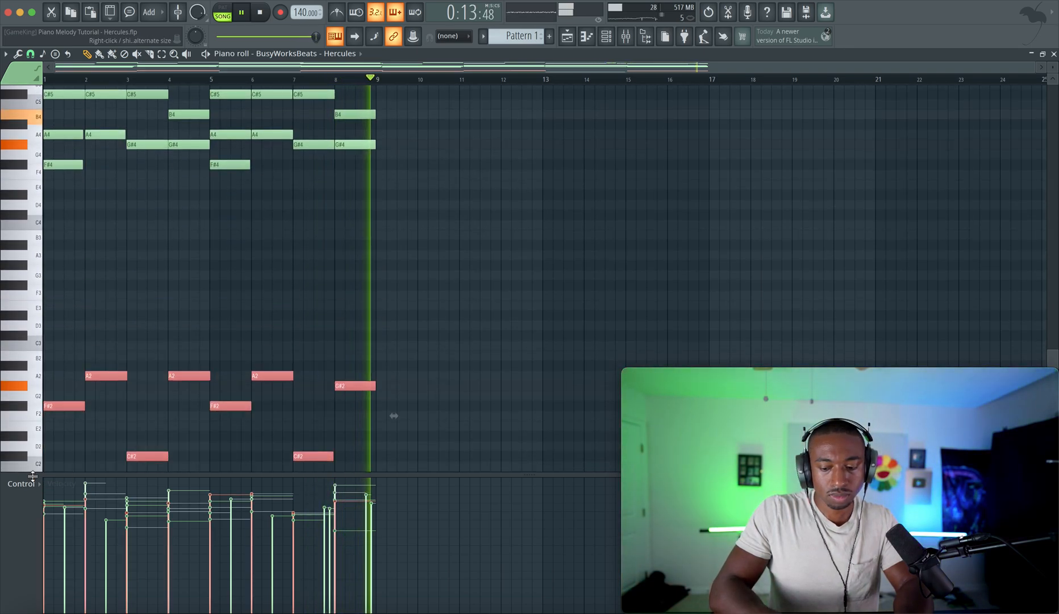
key(ctrl+Up)
key(ctrl+d)
key(ctrl+Down)
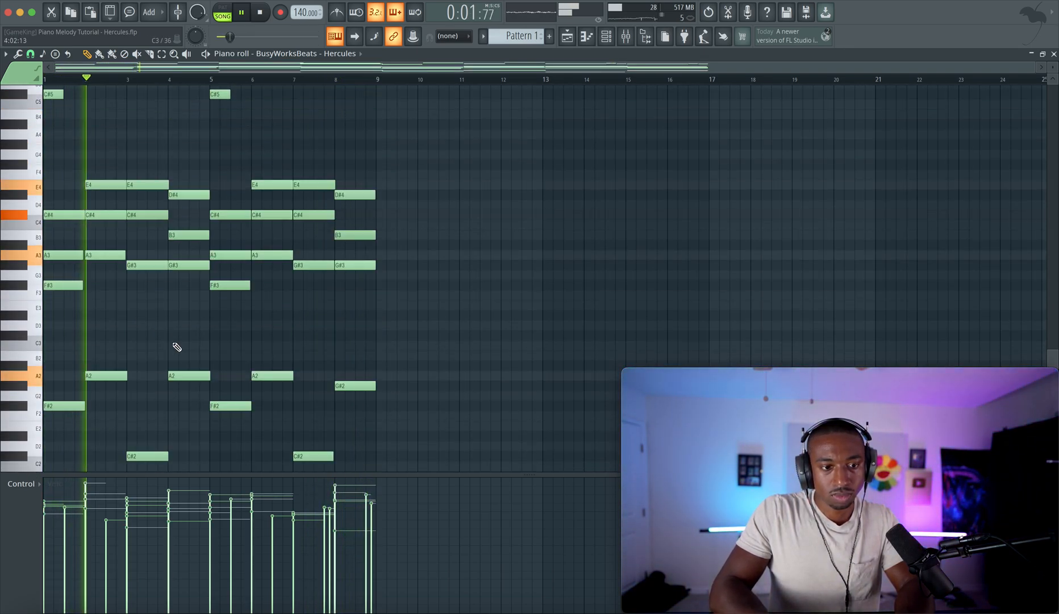
Compare the Hercules mixer track with its effects bypassed and re-enabled during playback, and return to the piano roll
click(606, 36)
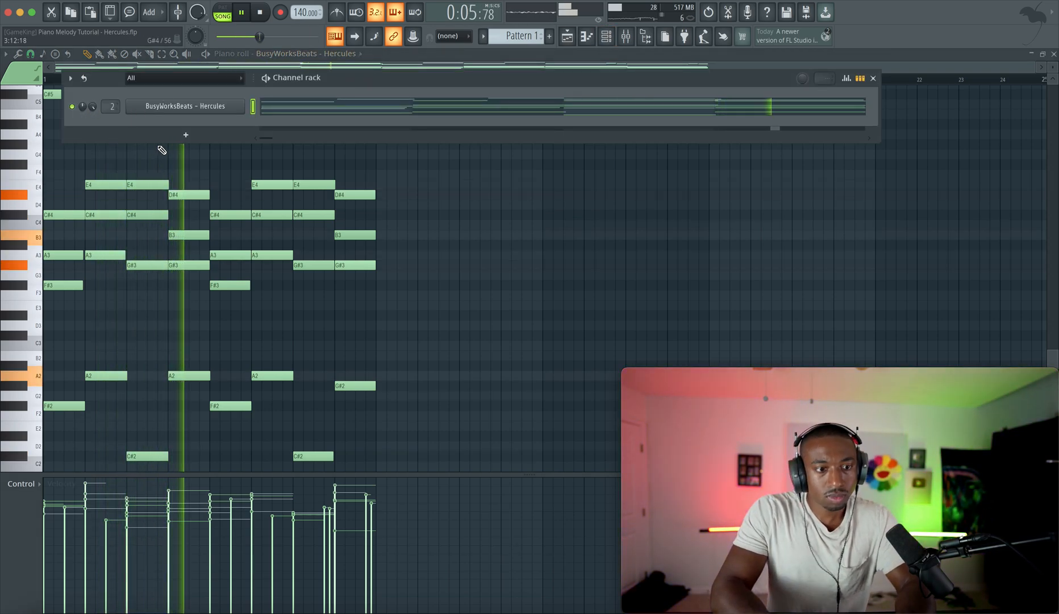
click(626, 36)
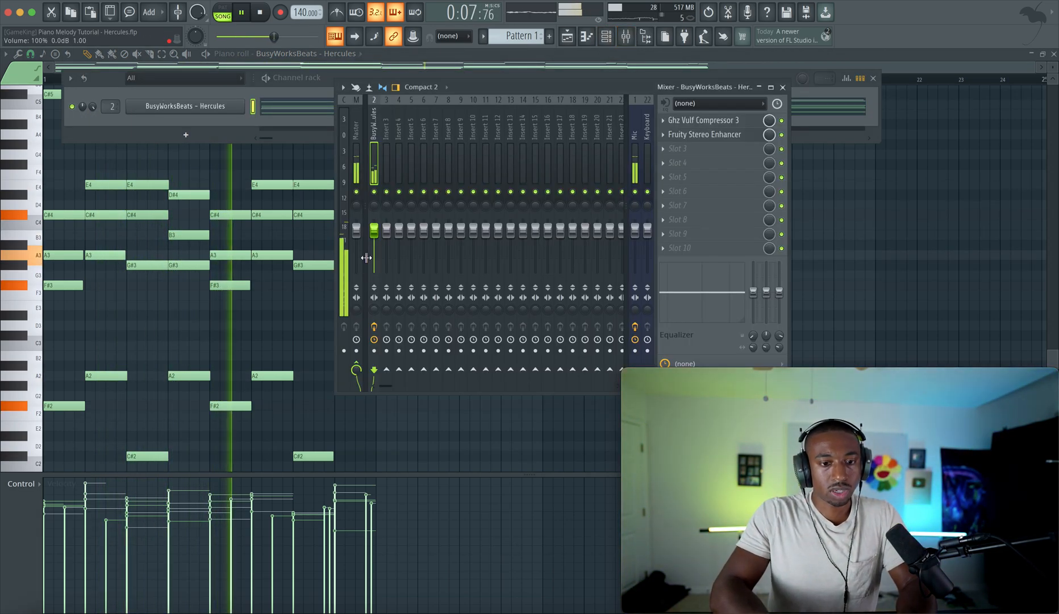
click(374, 326)
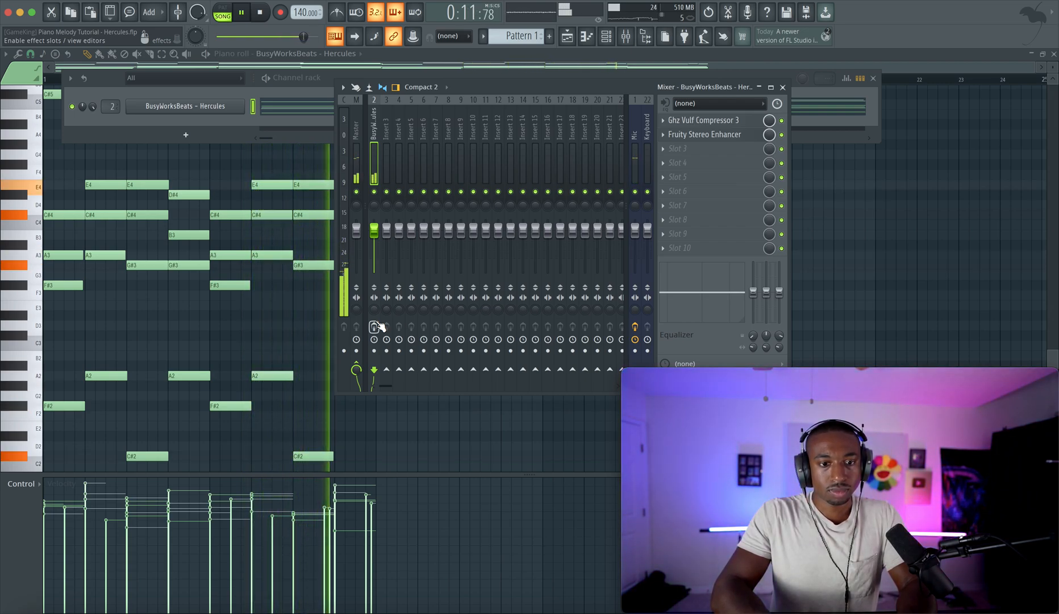
click(374, 326)
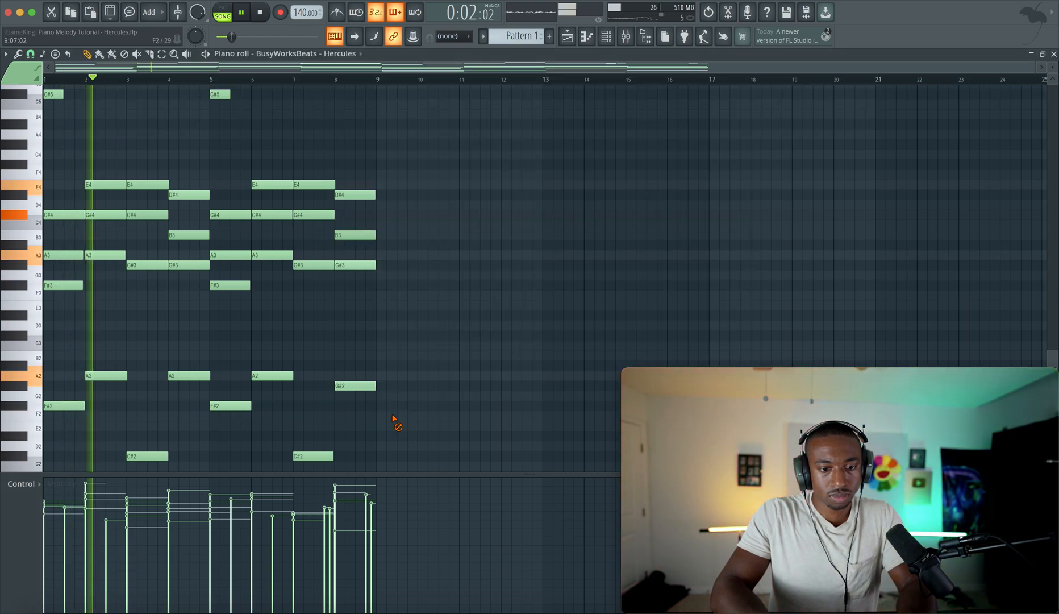
key(F12)
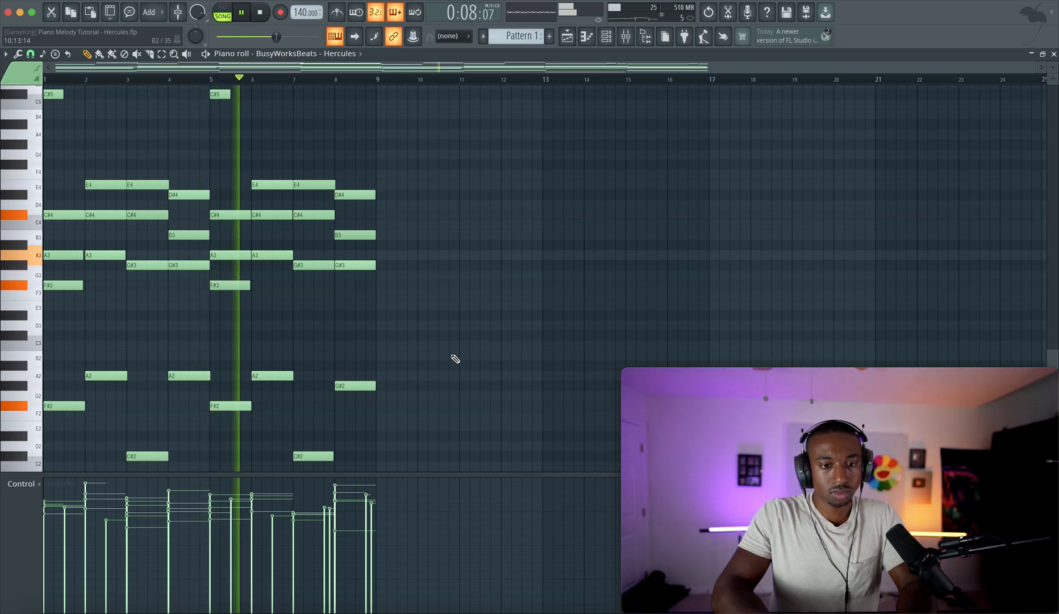
Check the Hercules channel's miscellaneous settings in the plugin wrapper, and return to the piano roll
scroll(567, 104, up, 4)
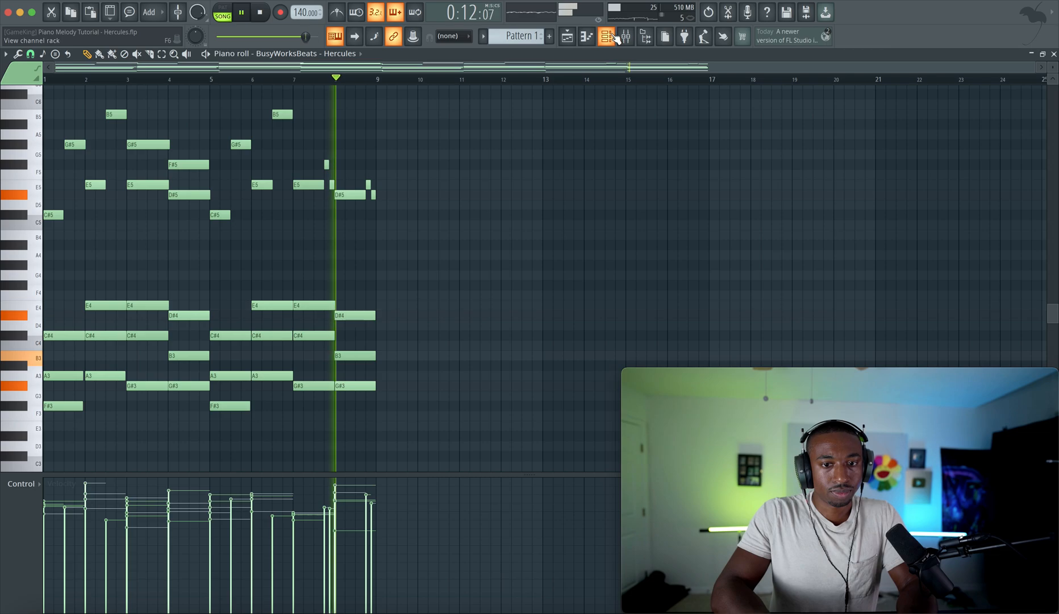
click(606, 36)
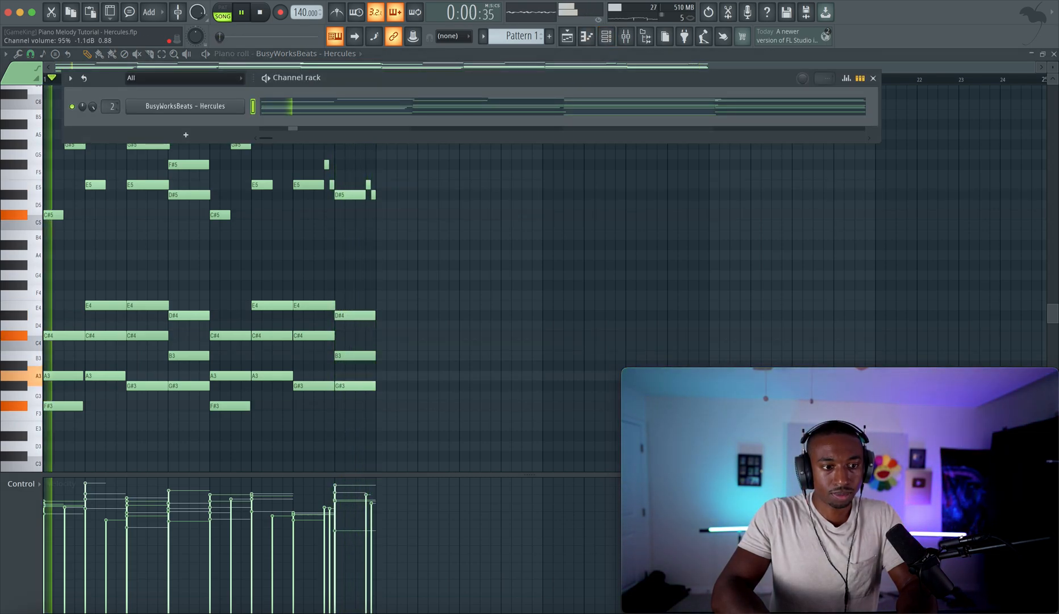
click(141, 112)
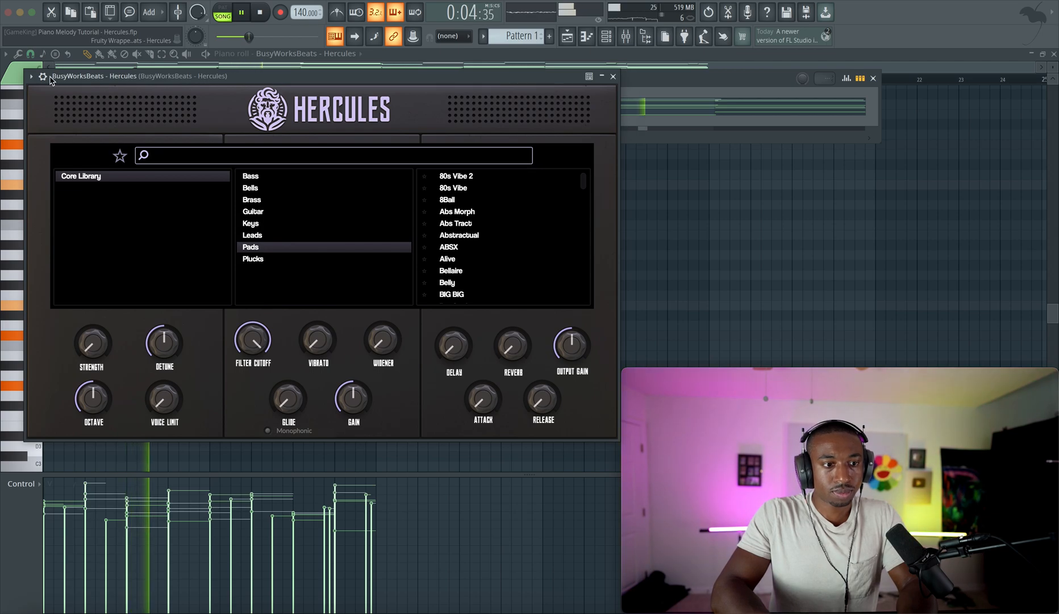
click(43, 76)
click(91, 97)
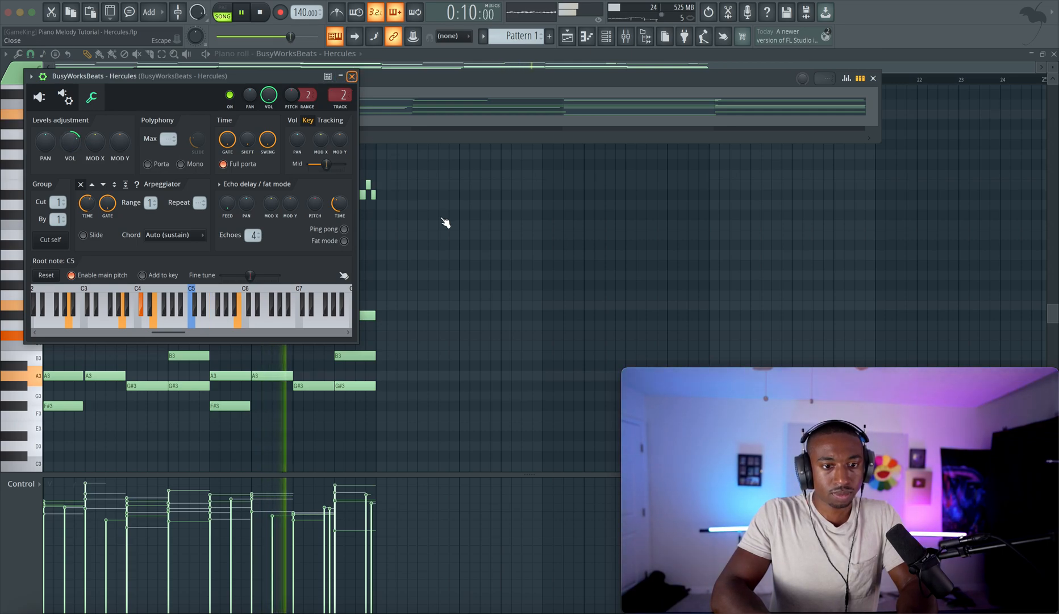
key(Escape)
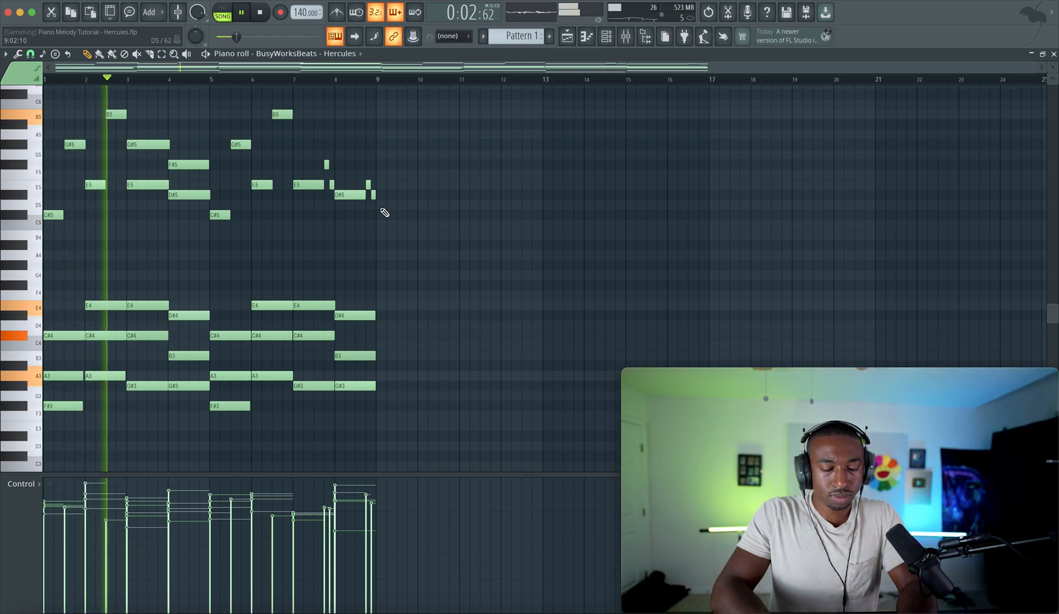
Examine the bass, chord and melody layers by selecting each group of notes in turn
scroll(385, 212, up, 2)
scroll(385, 212, down, 8)
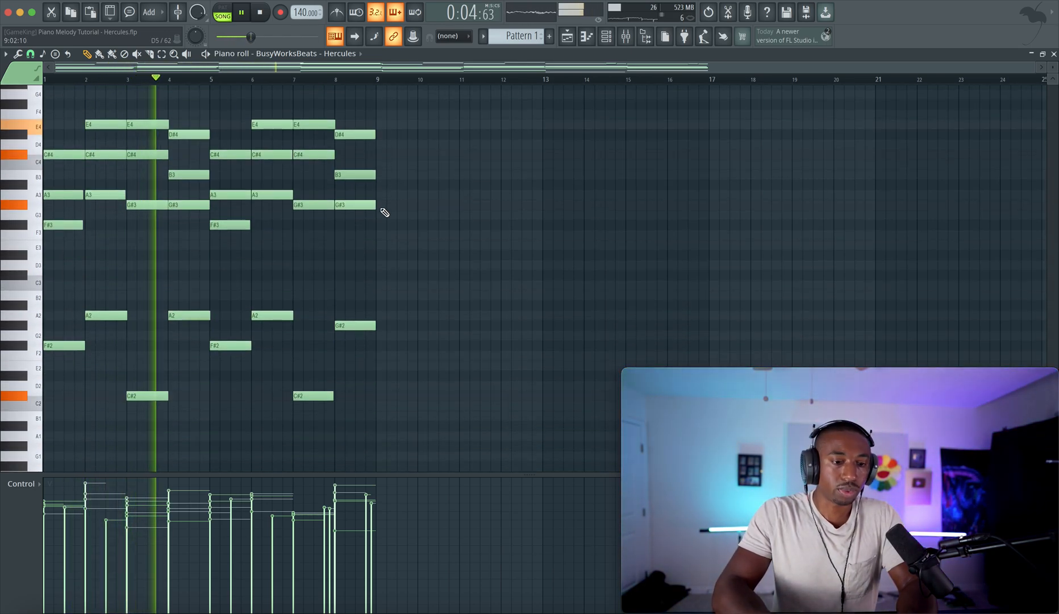
drag(372, 276, 23, 450)
scroll(217, 300, up, 5)
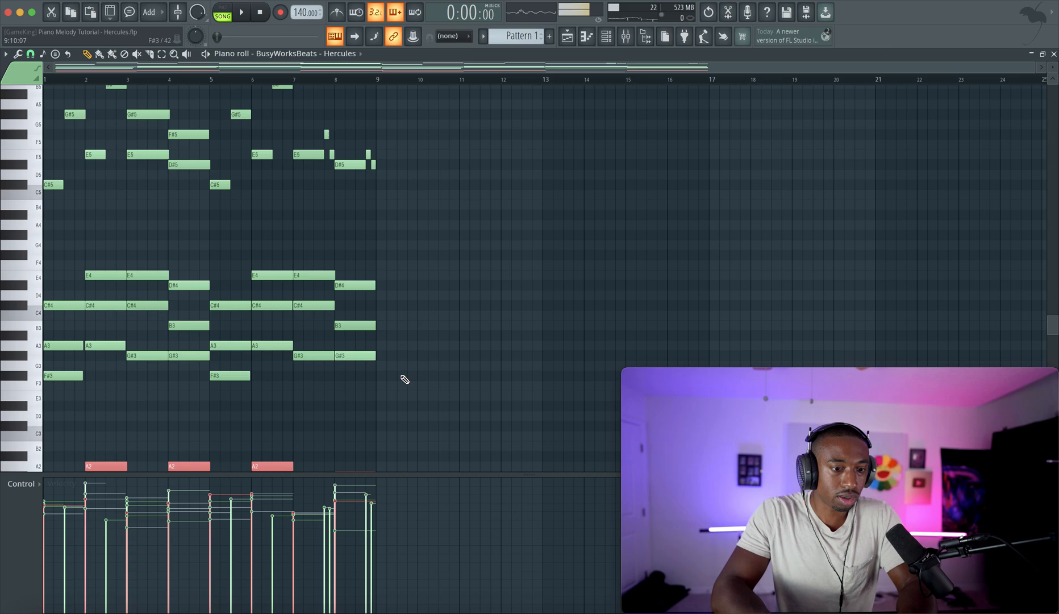
drag(399, 379, 12, 272)
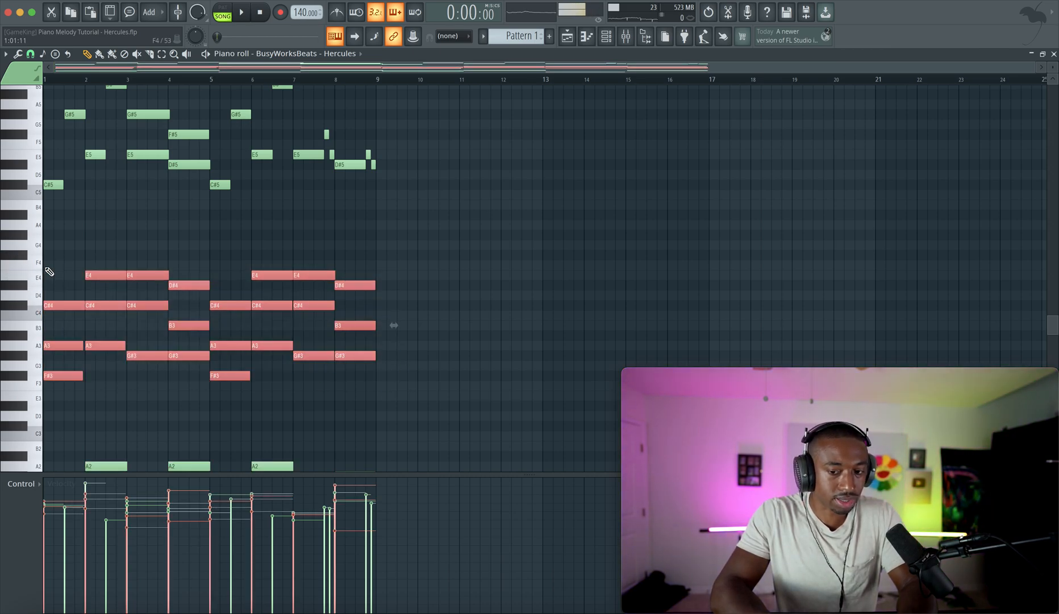
scroll(352, 282, up, 5)
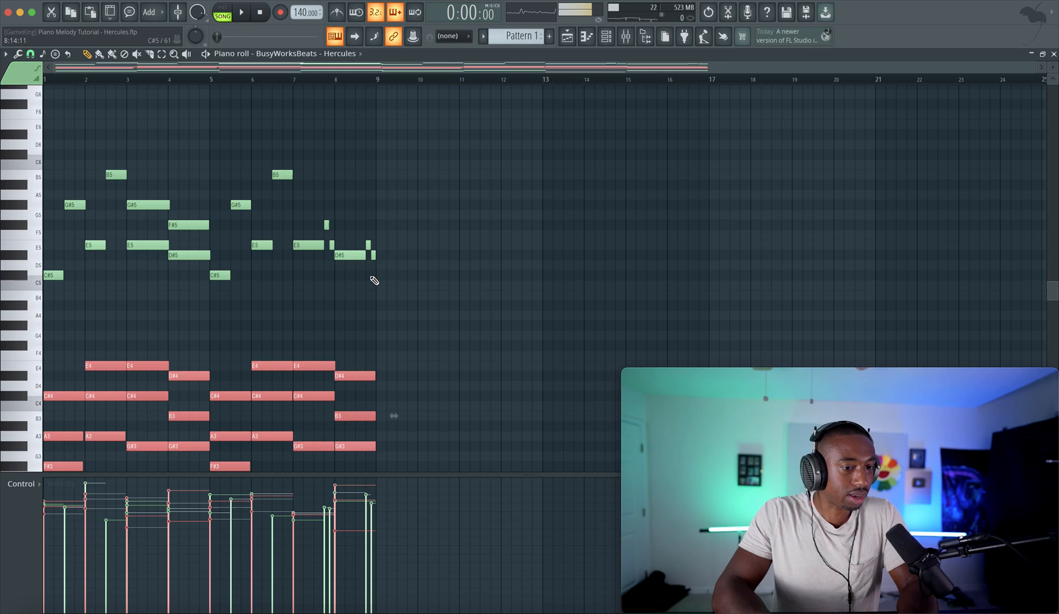
drag(377, 283, 53, 121)
click(61, 154)
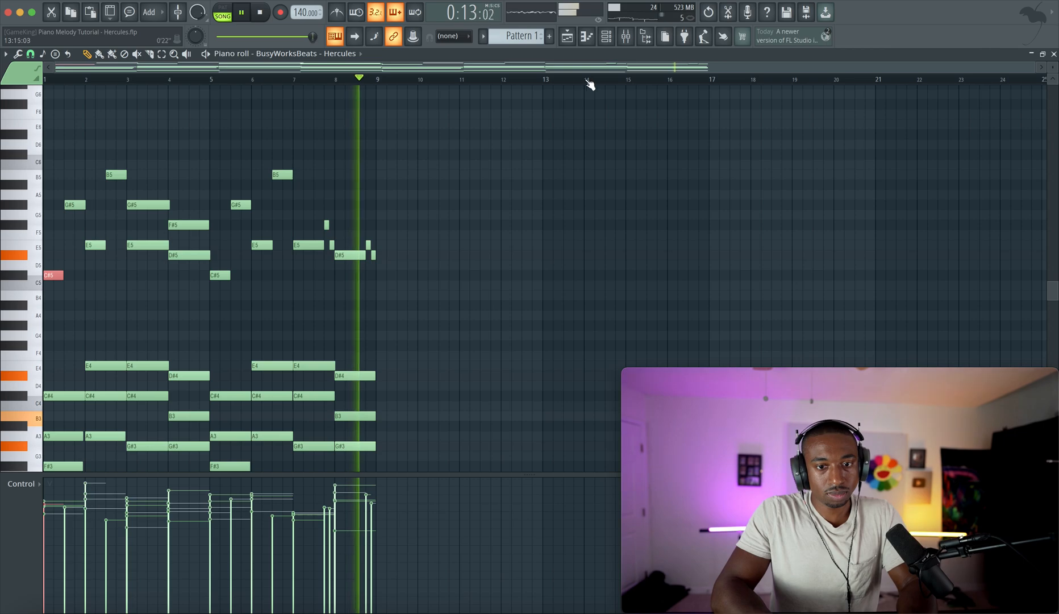
Stop playback and load the Soul Neo preset from the Hercules favorites
key(F6)
key(space)
click(217, 115)
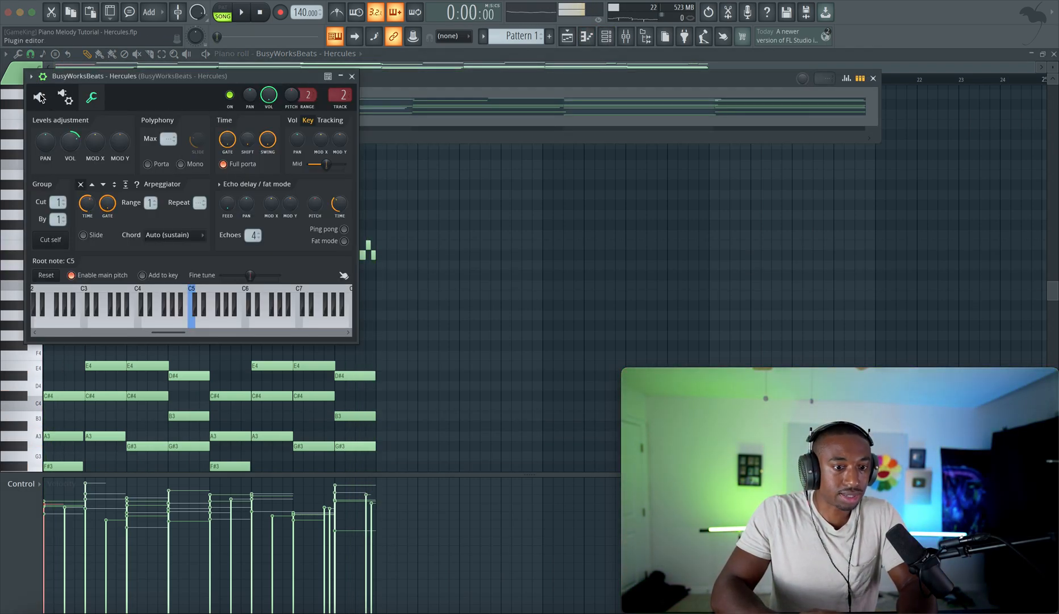
click(40, 98)
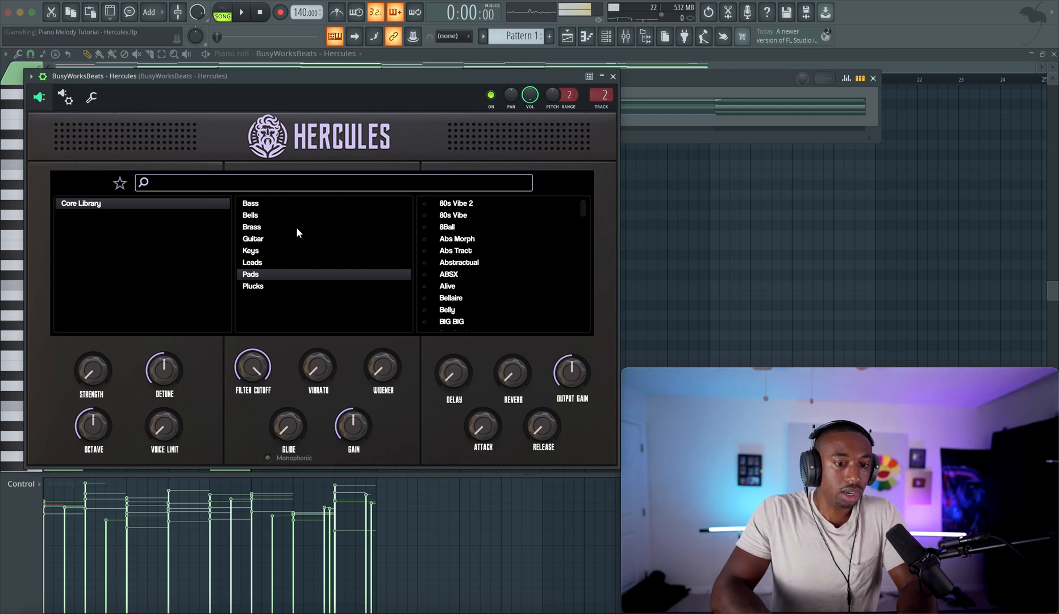
click(159, 188)
scroll(150, 287, down, 3)
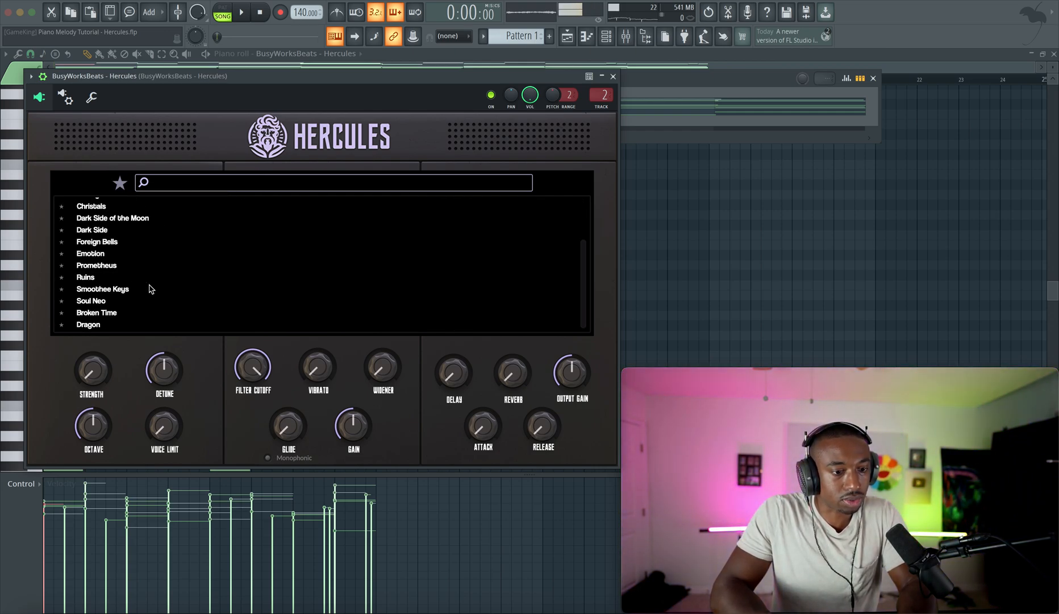
click(126, 300)
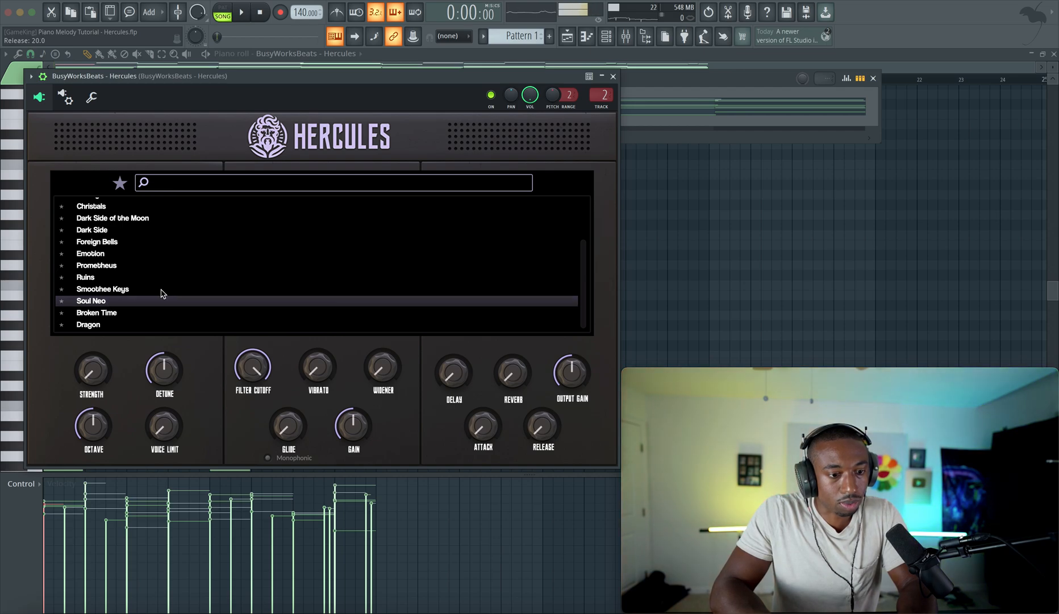
Play back the song with the Soul Neo preset, stop it, and review the chord and bass notes in the piano roll
key(space)
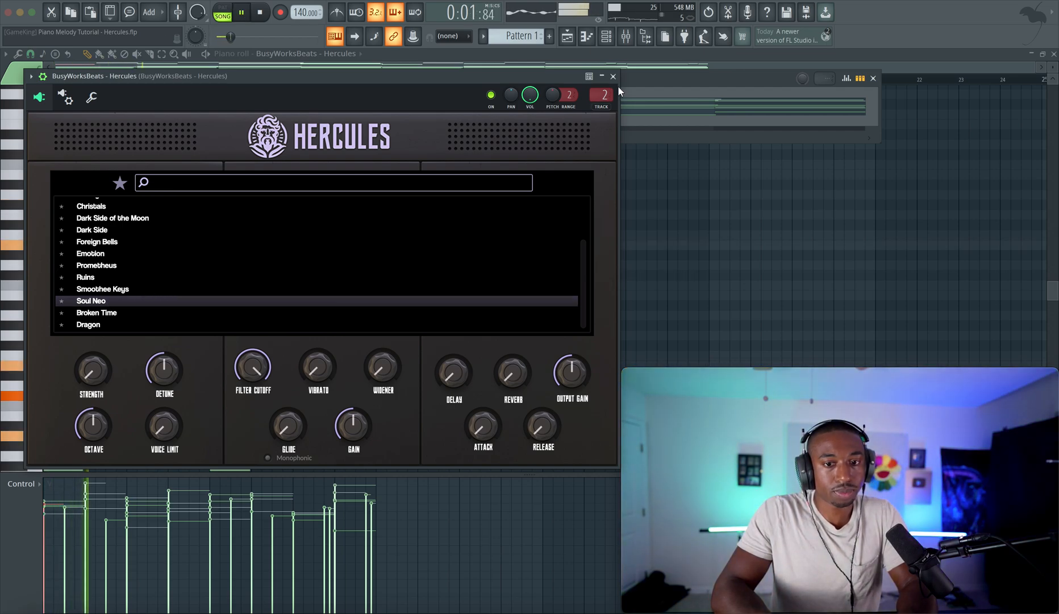
key(Escape)
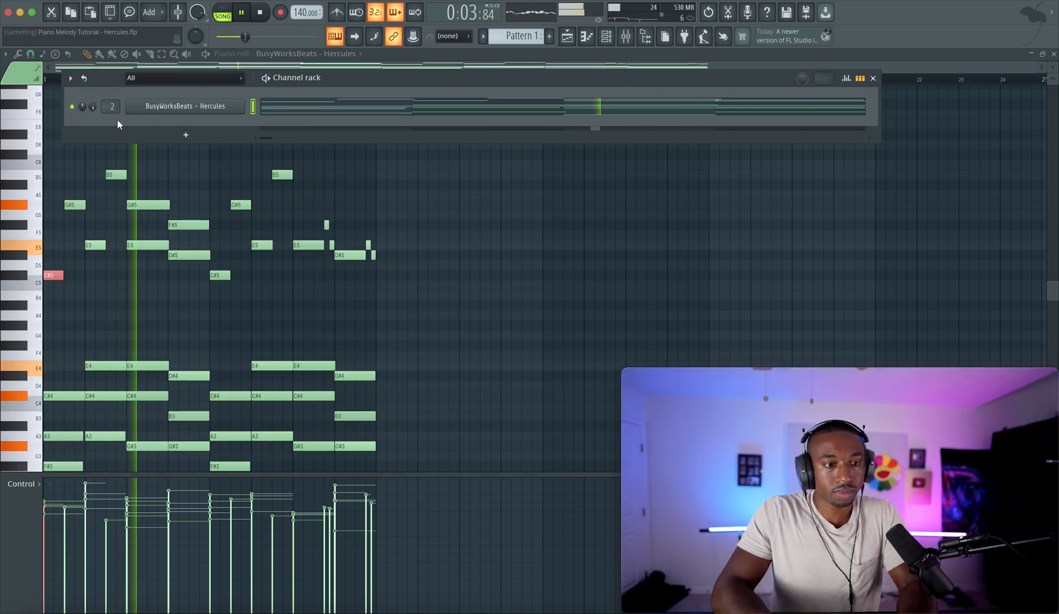
key(Escape)
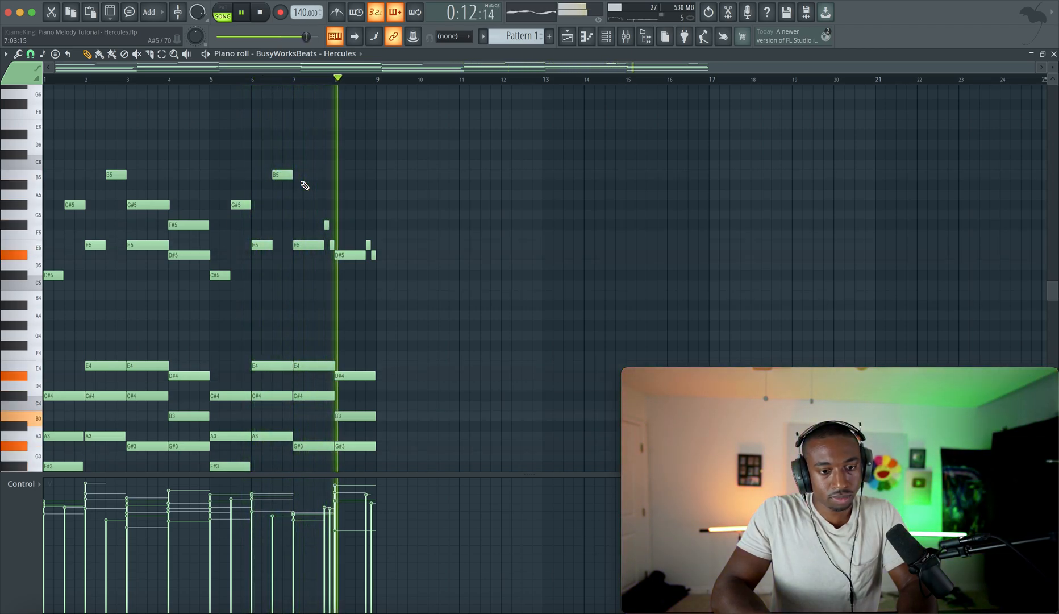
key(space)
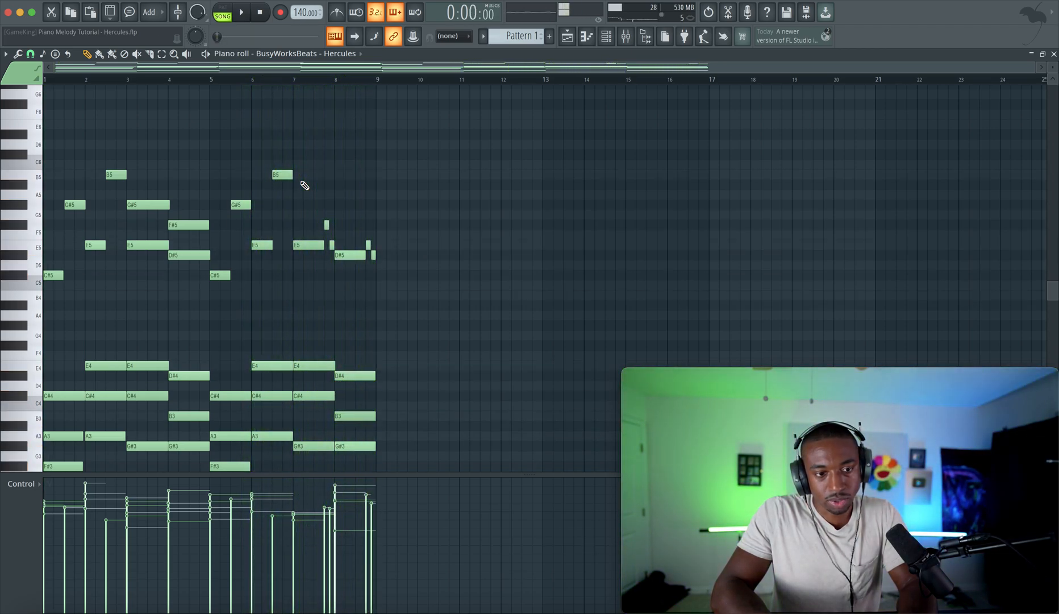
scroll(304, 185, down, 5)
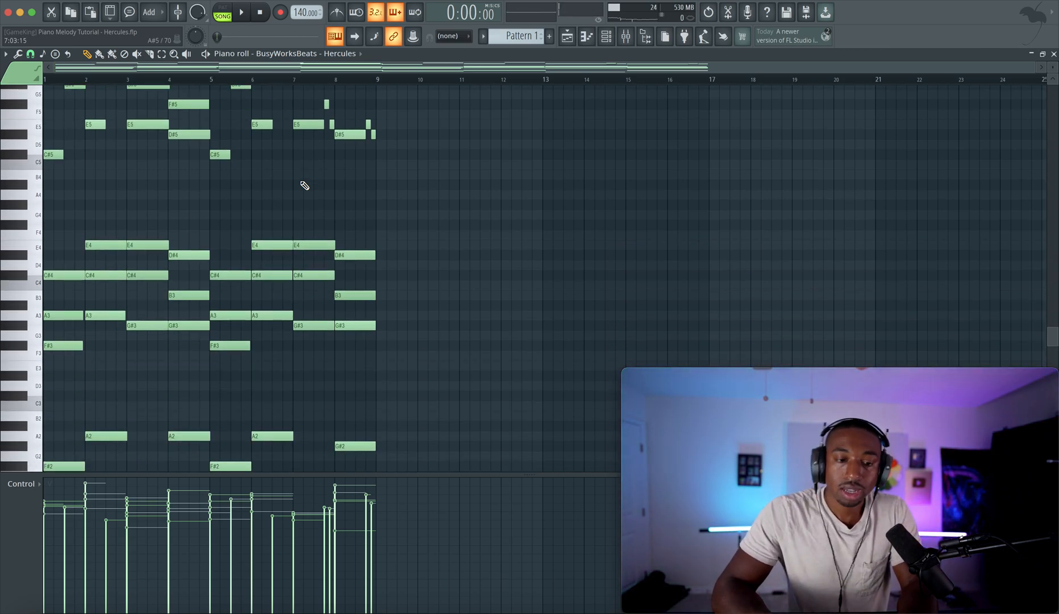
scroll(404, 202, up, 2)
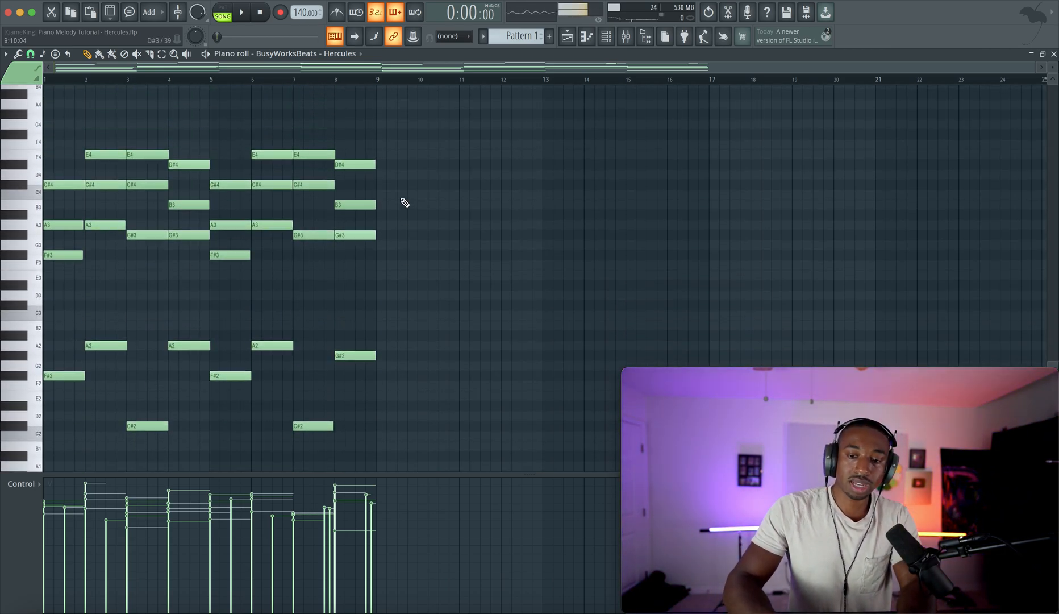